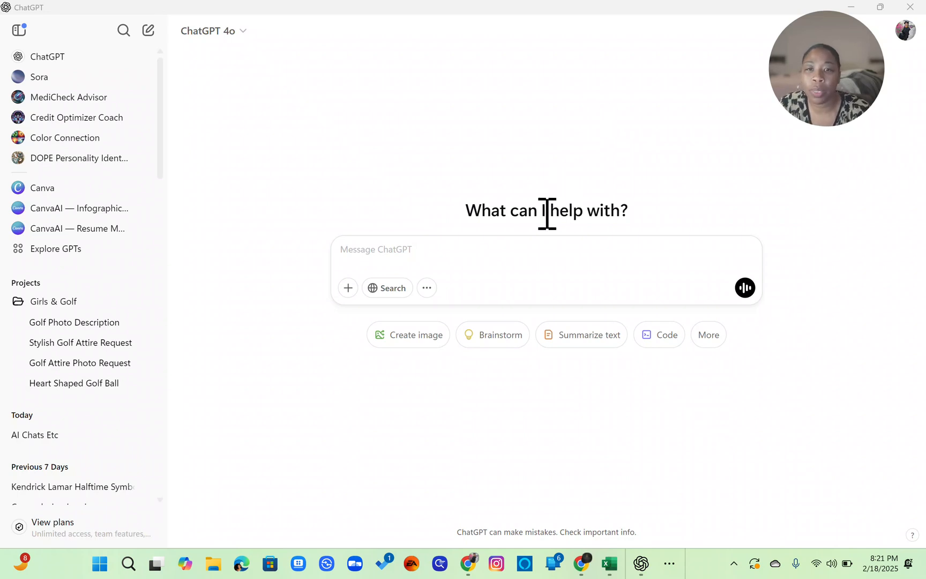
- Start a message asking for a prompt of requirements for a GPT model that analyzes what a user wants AI for and suggests tools, pricing, etc
click(445, 253)
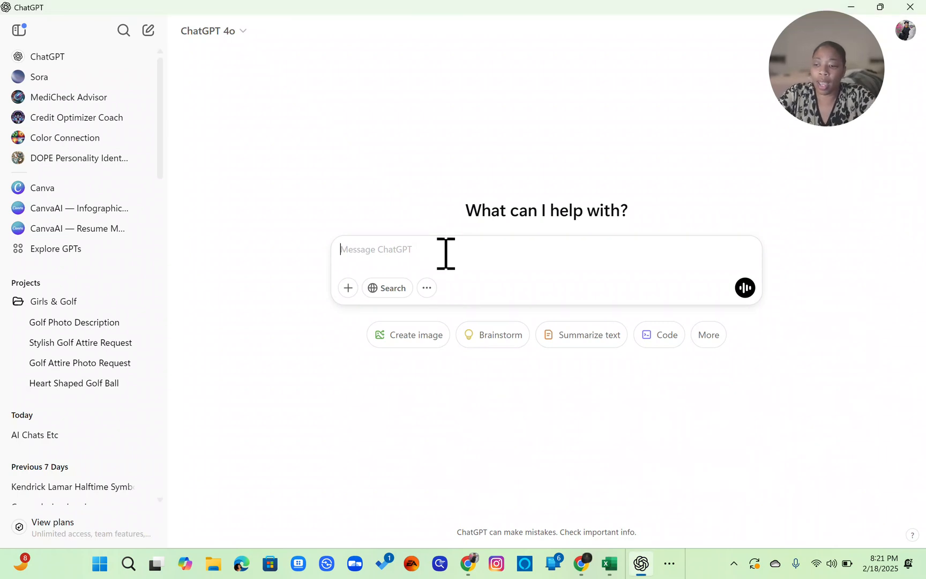
text(A)
key(BackSpace)
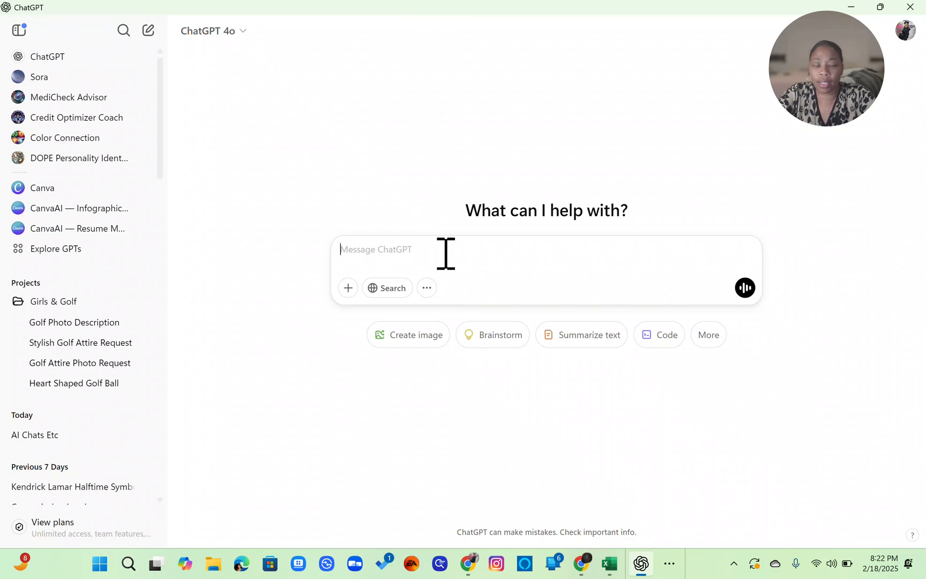
text(Create a )
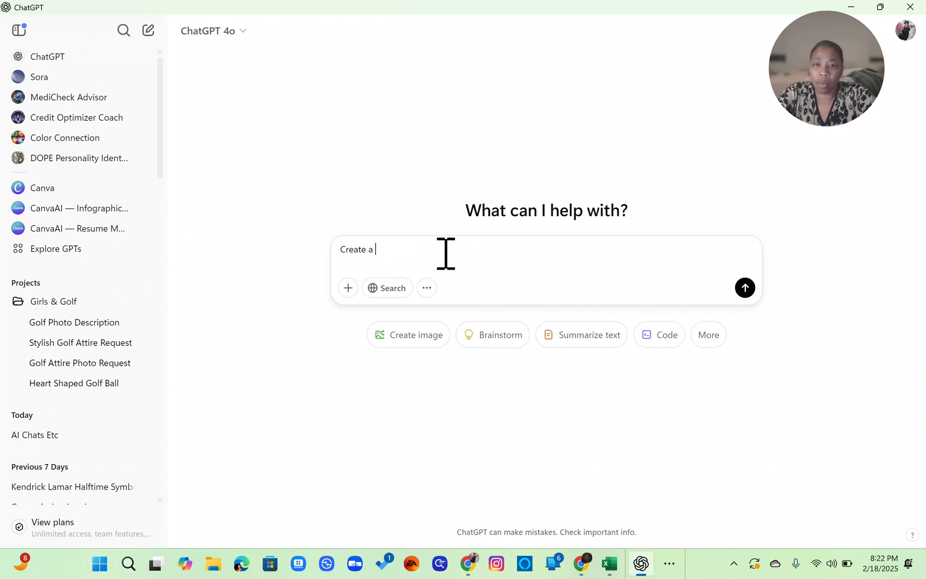
text(prompt tha)
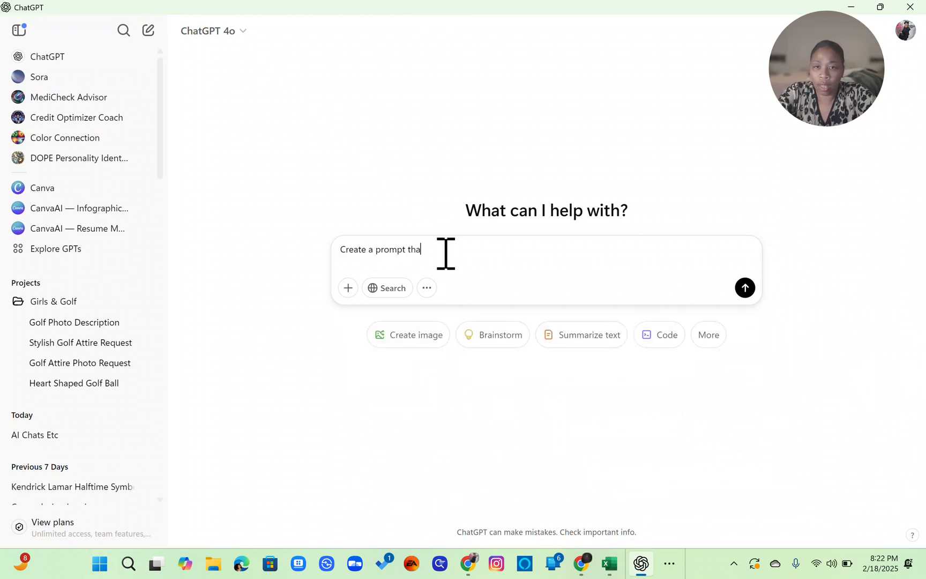
text(t I can use as )
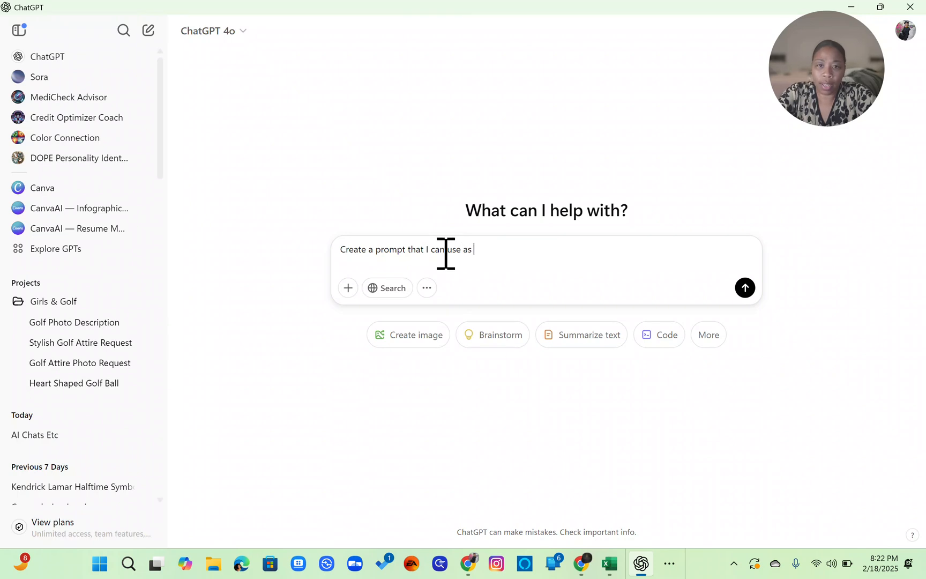
text(a set of requr)
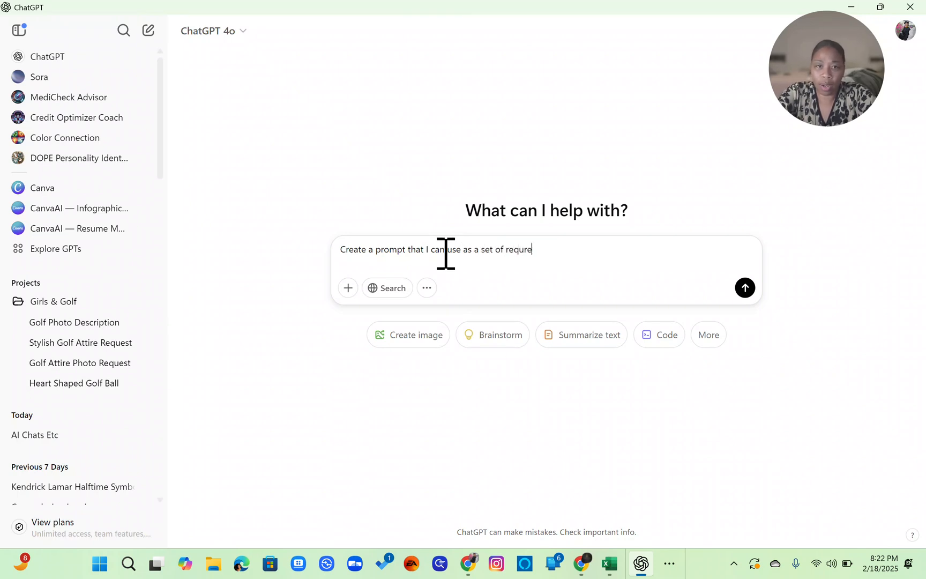
key(BackSpace)
text(irem)
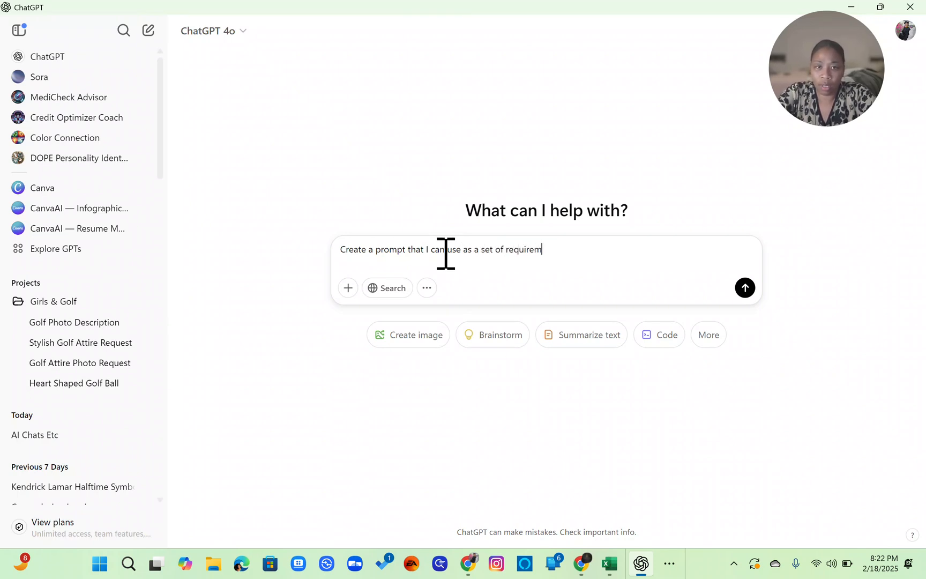
text(ents to)
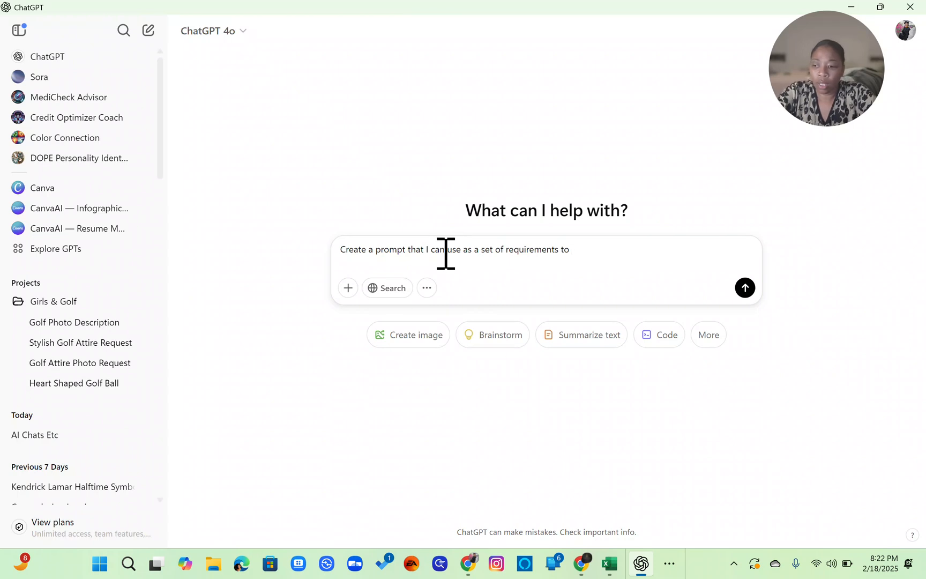
text( produce )
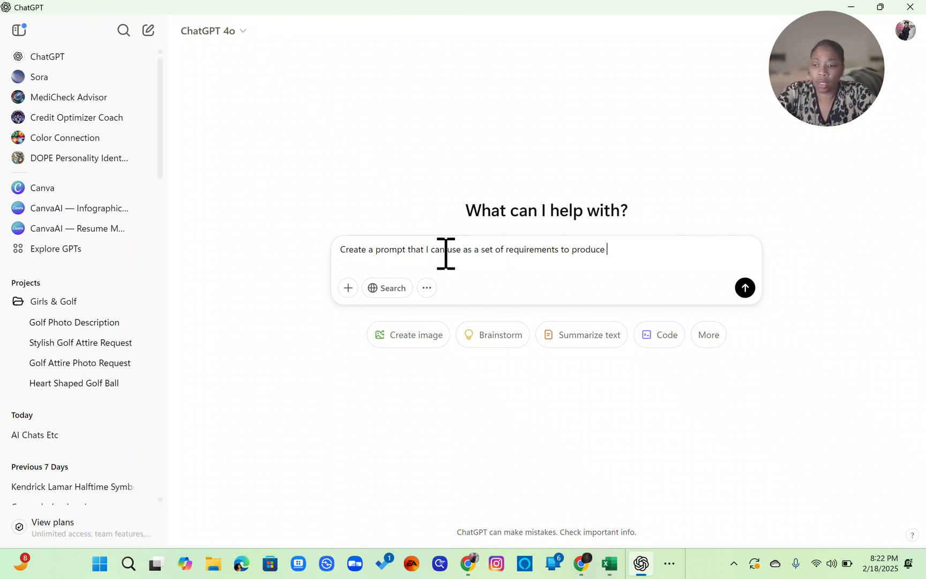
text(a GPT mode)
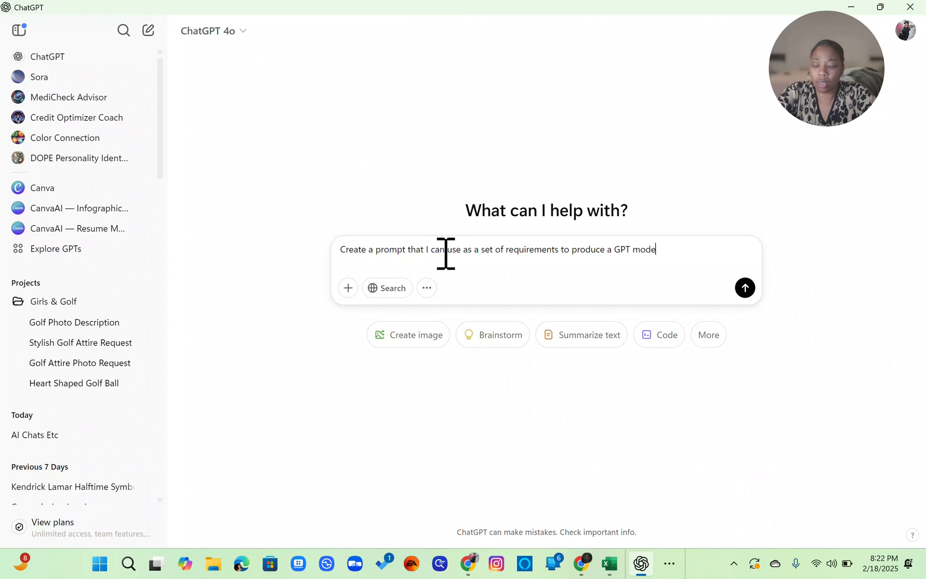
text(l that an)
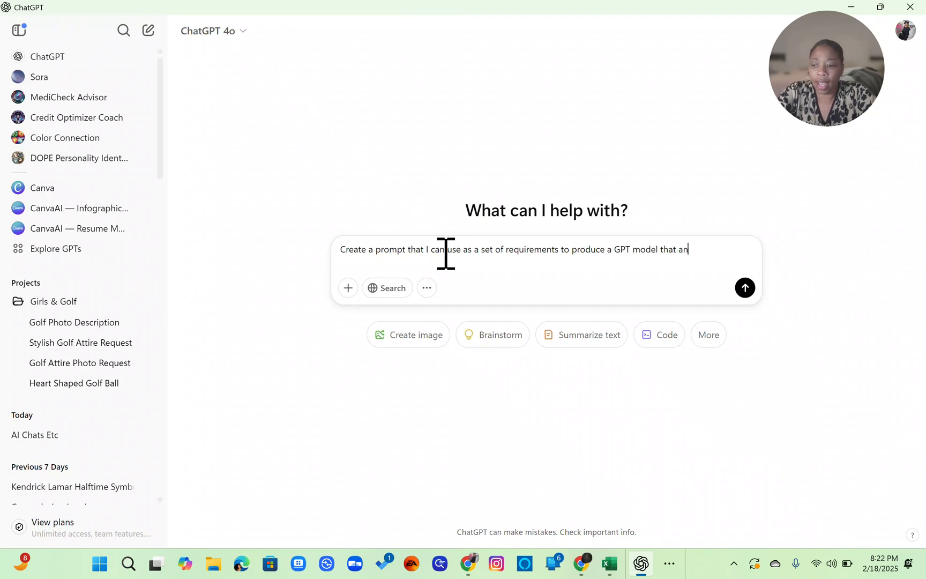
text(alyzes w)
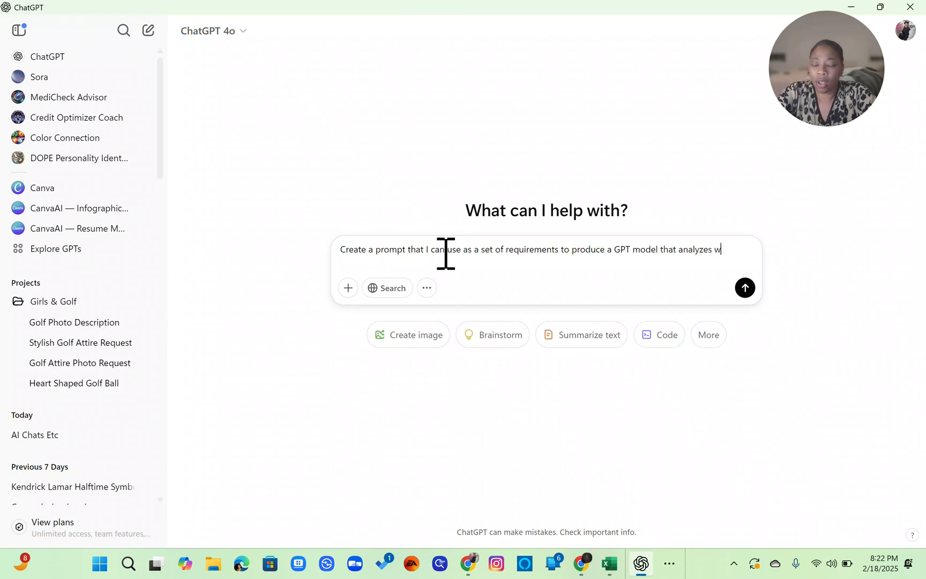
text(hat a user )
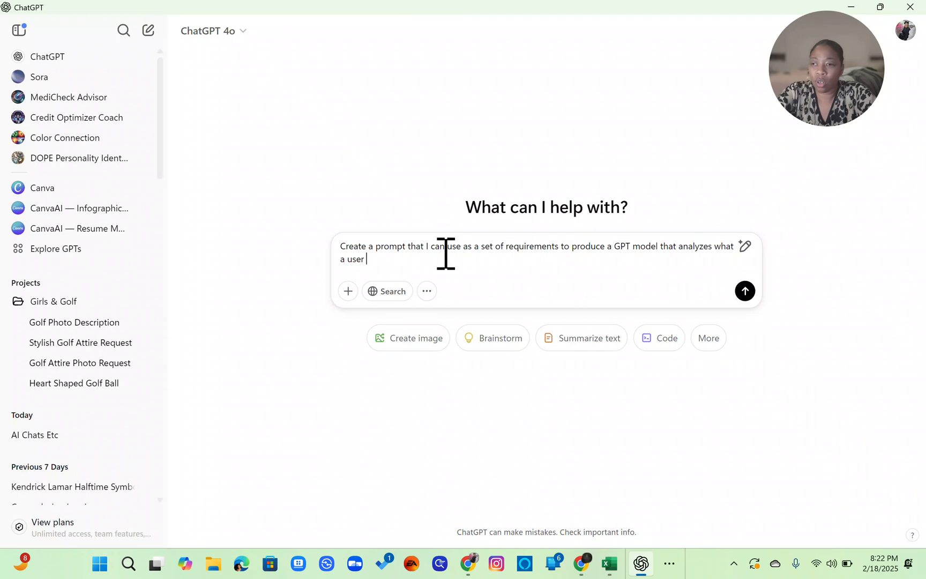
text(wan)
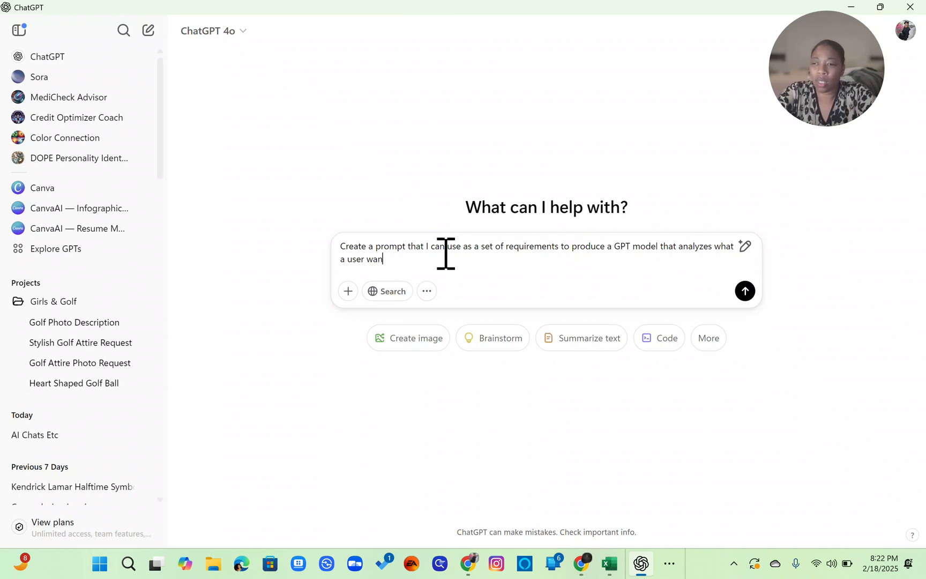
text(ts to use AI f)
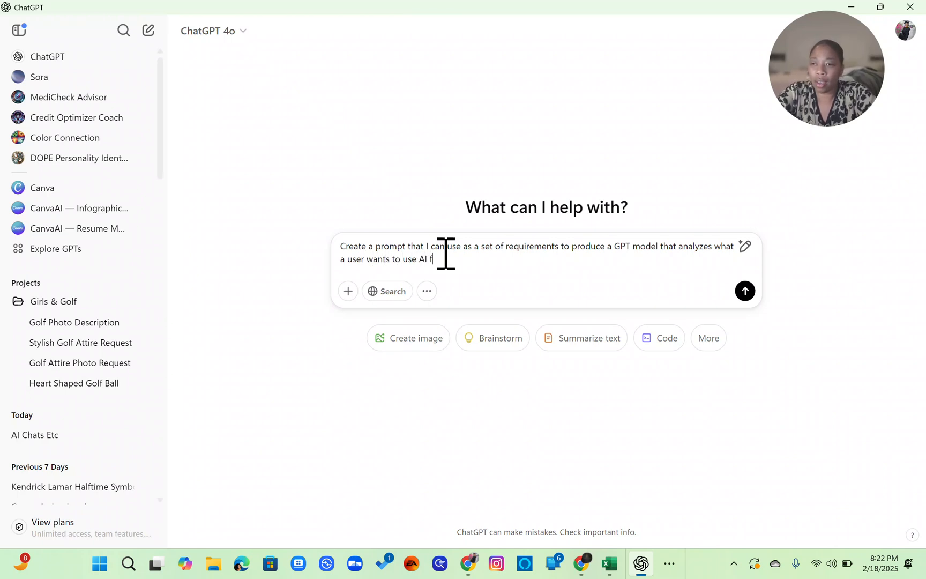
text(or and )
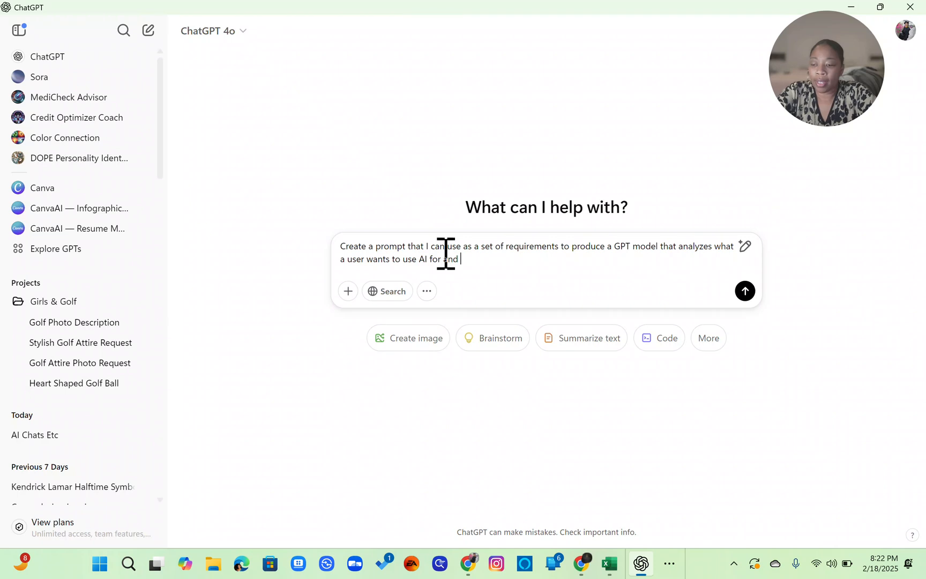
text(through de)
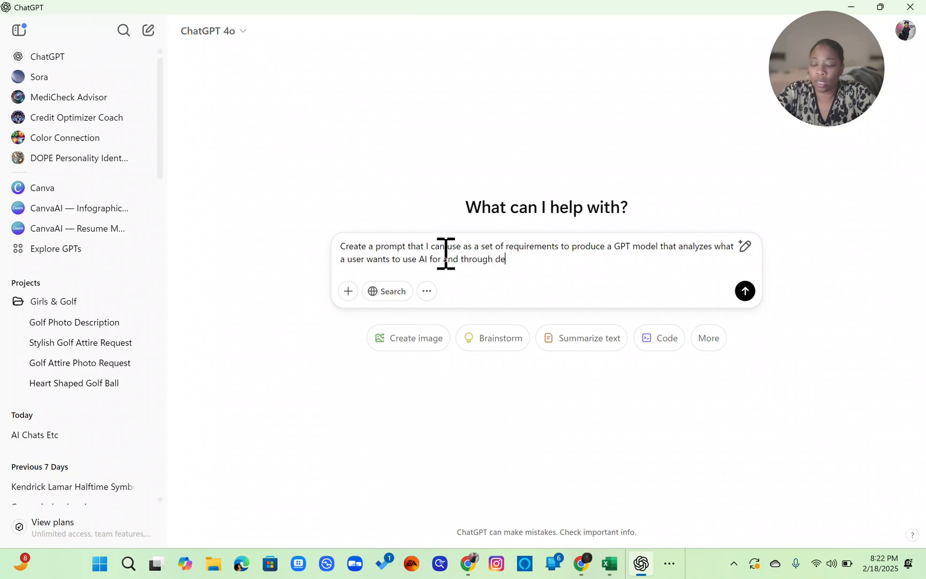
text(ductive reas)
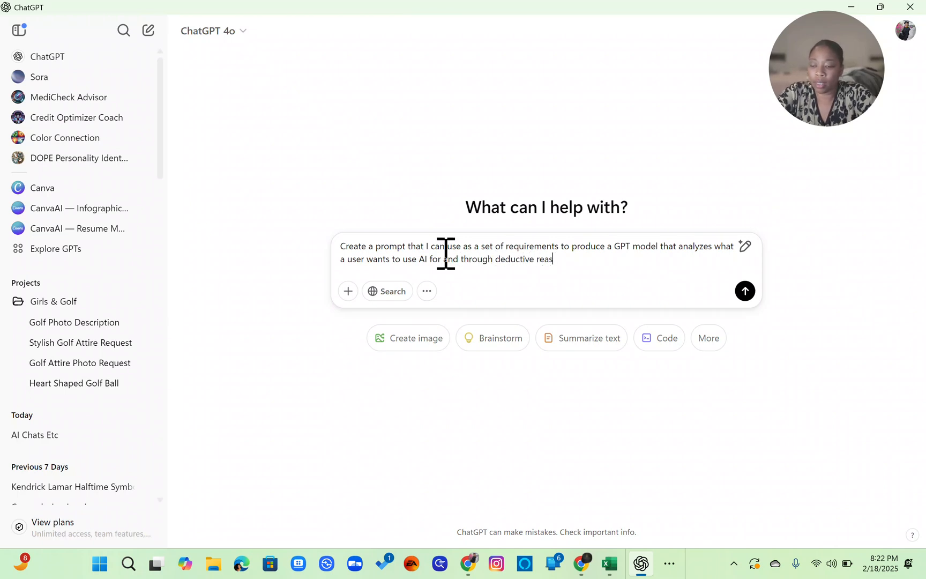
text(oning )
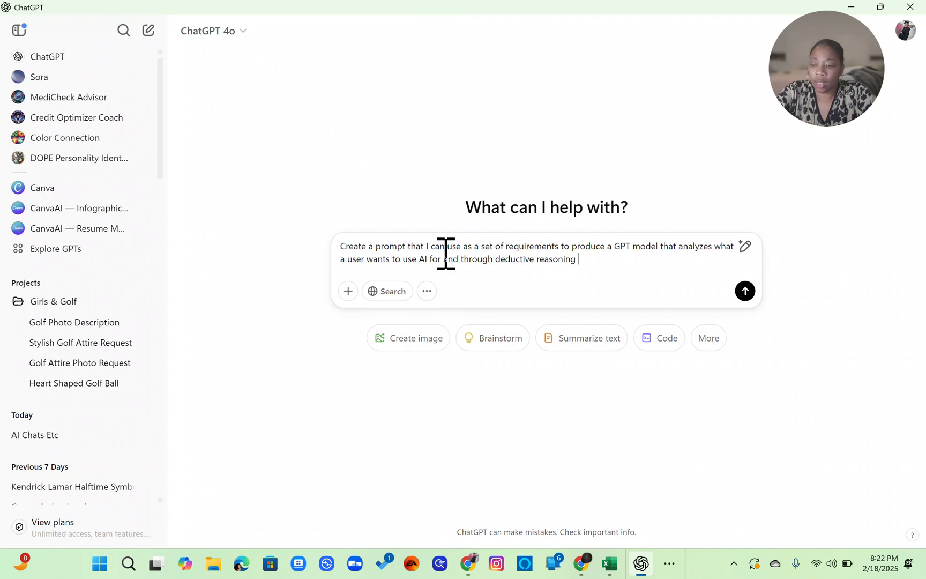
text(suggests the )
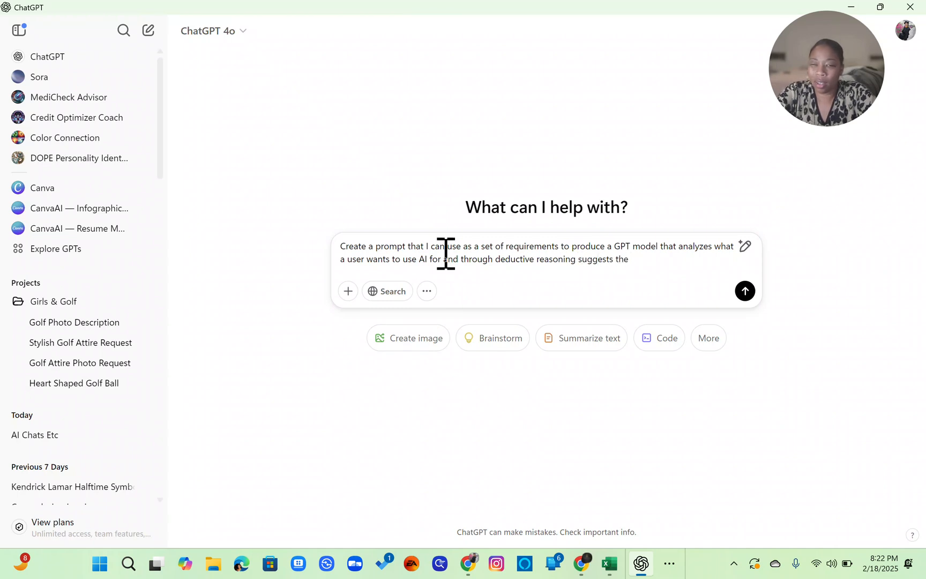
text(best )
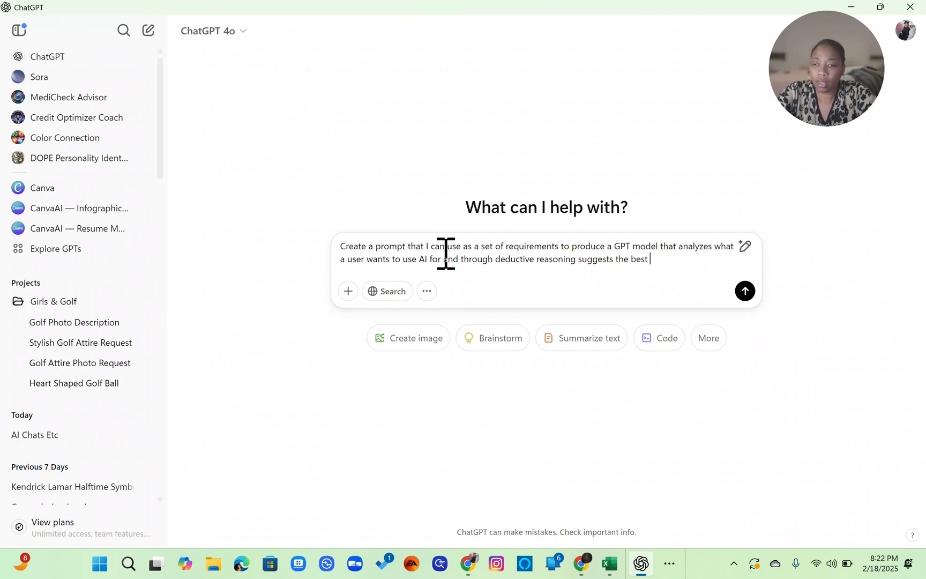
text(course of actio)
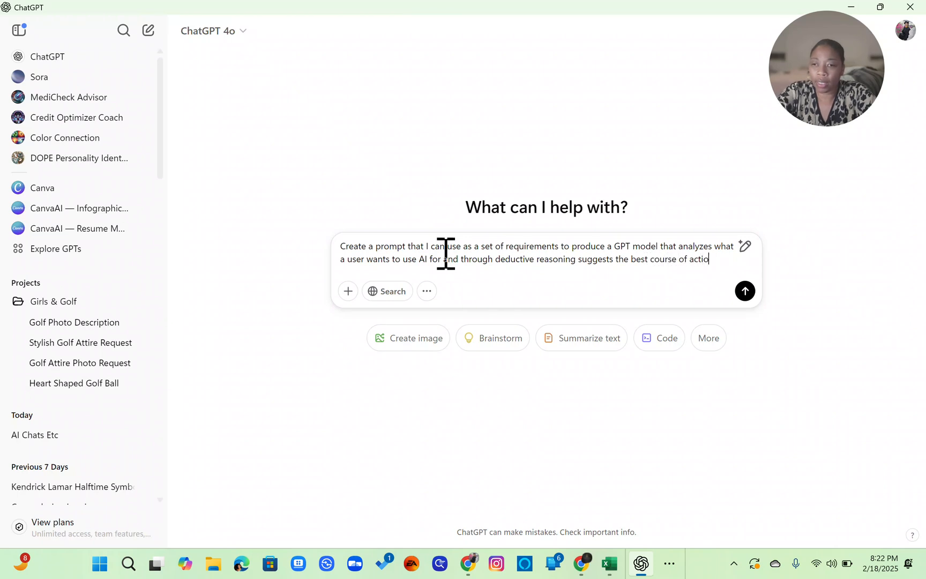
text(n including )
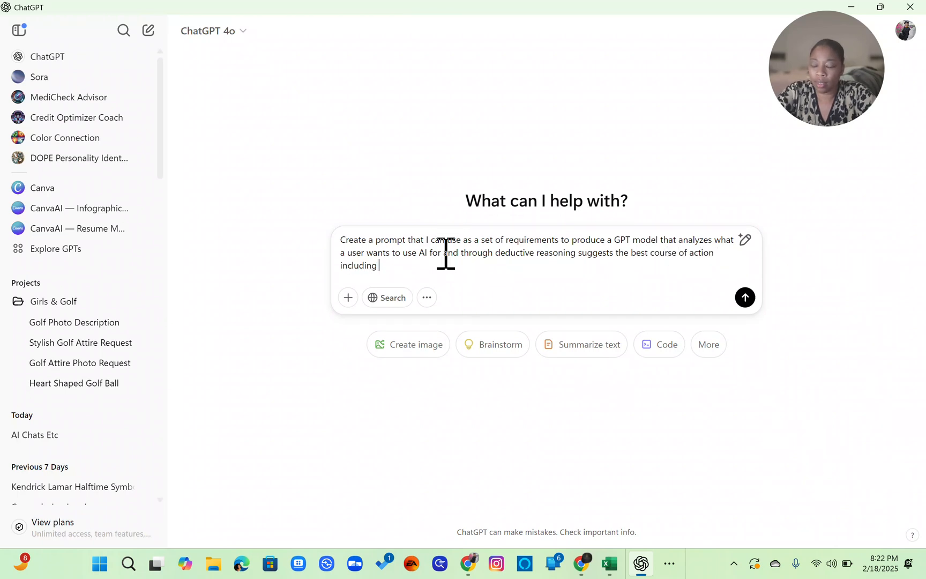
text(tools)
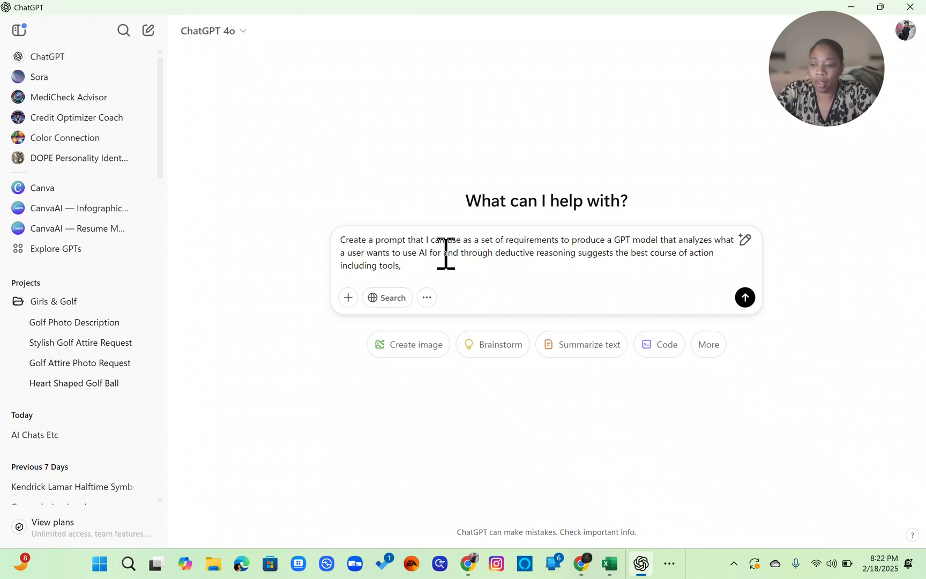
text(, pricing)
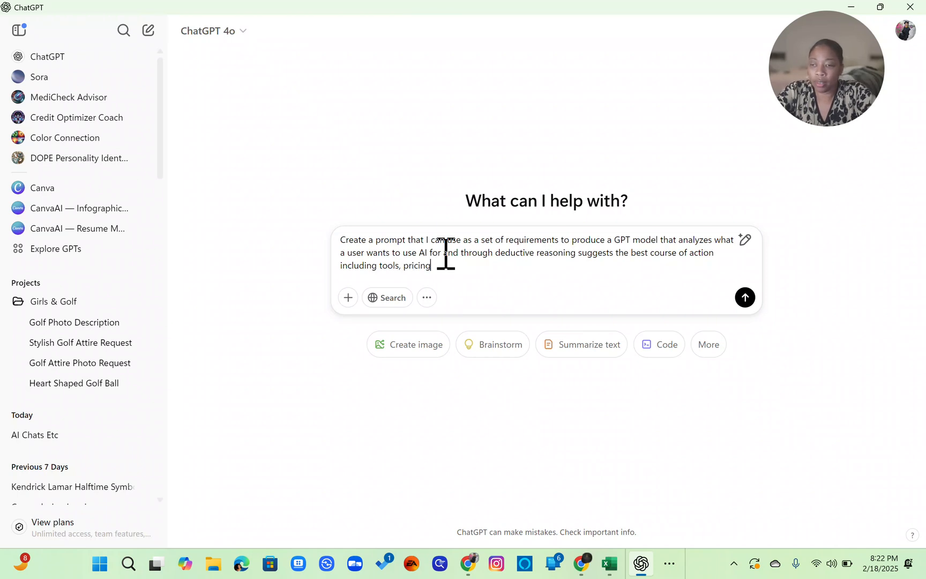
text(, etc.)
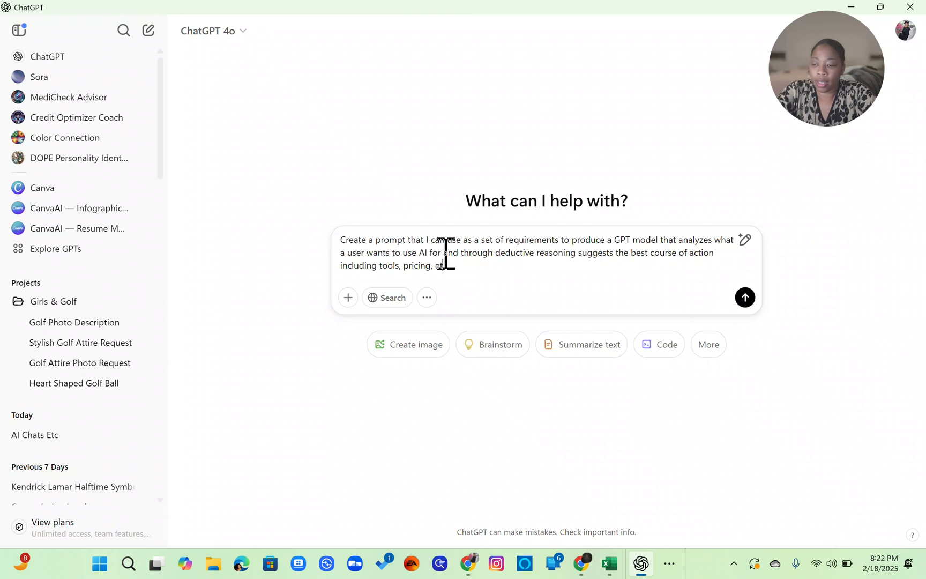
text( Please use the )
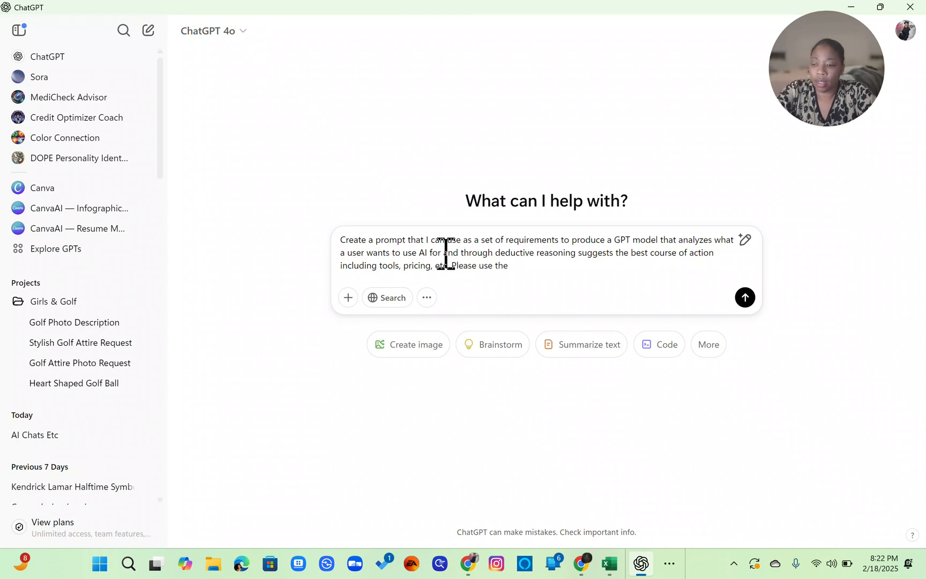
text(attached)
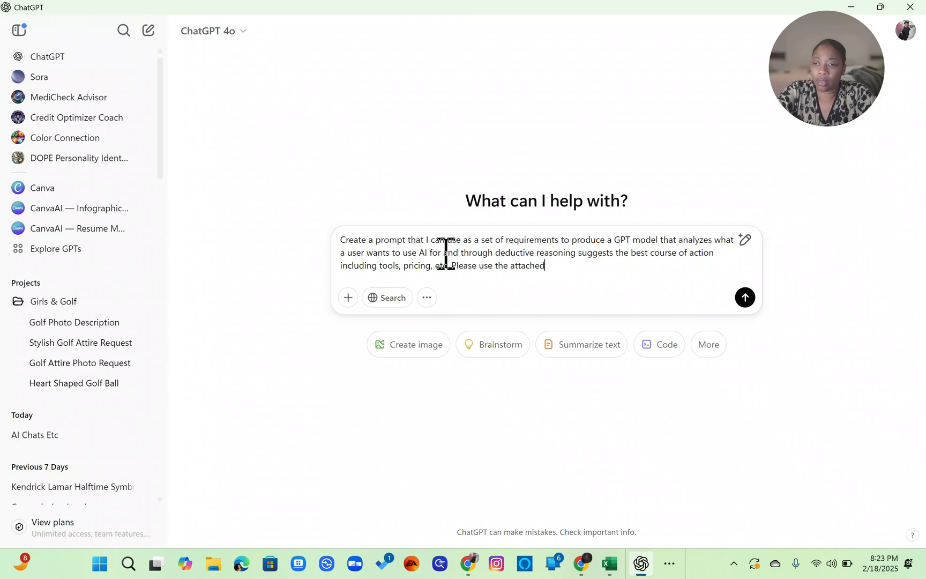
text( diagram )
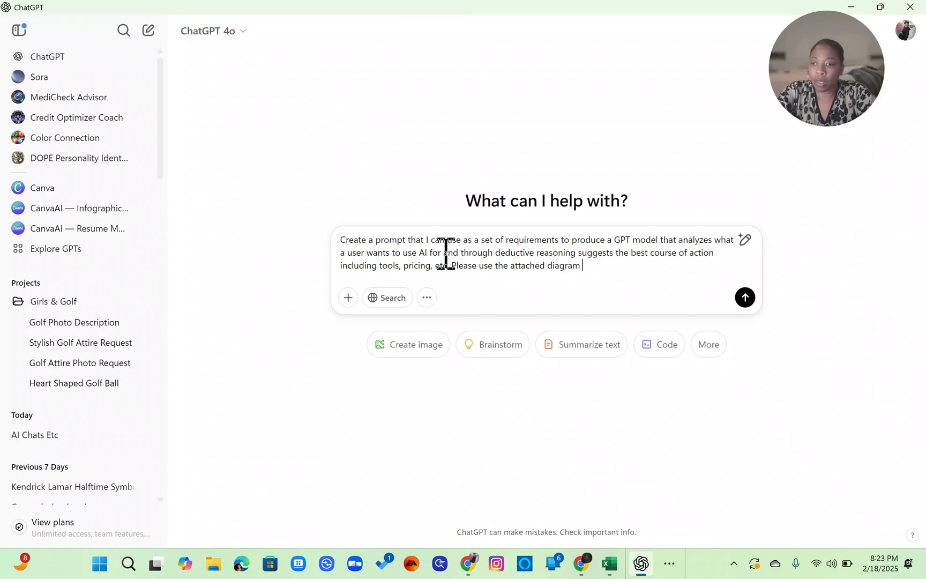
text(to f)
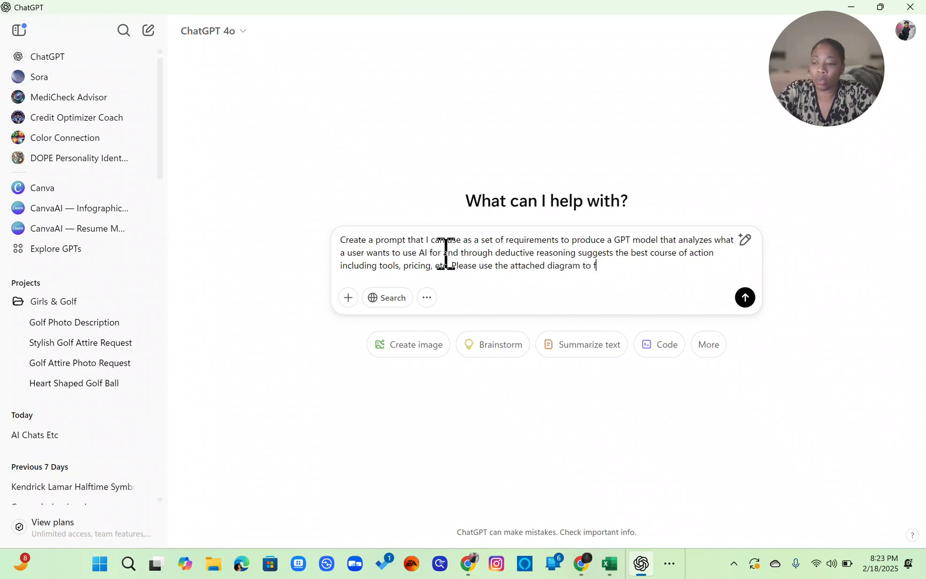
text(ormulate an)
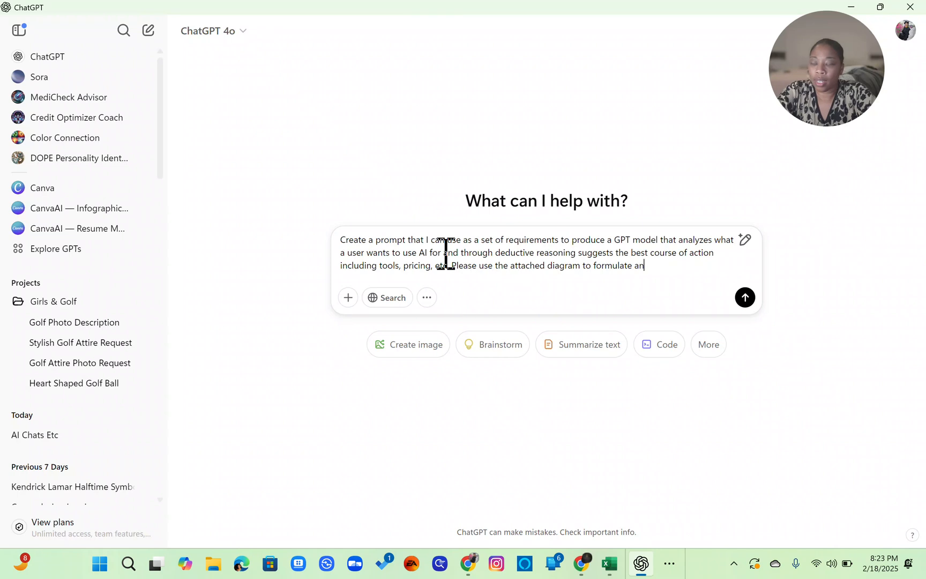
text(y logic)
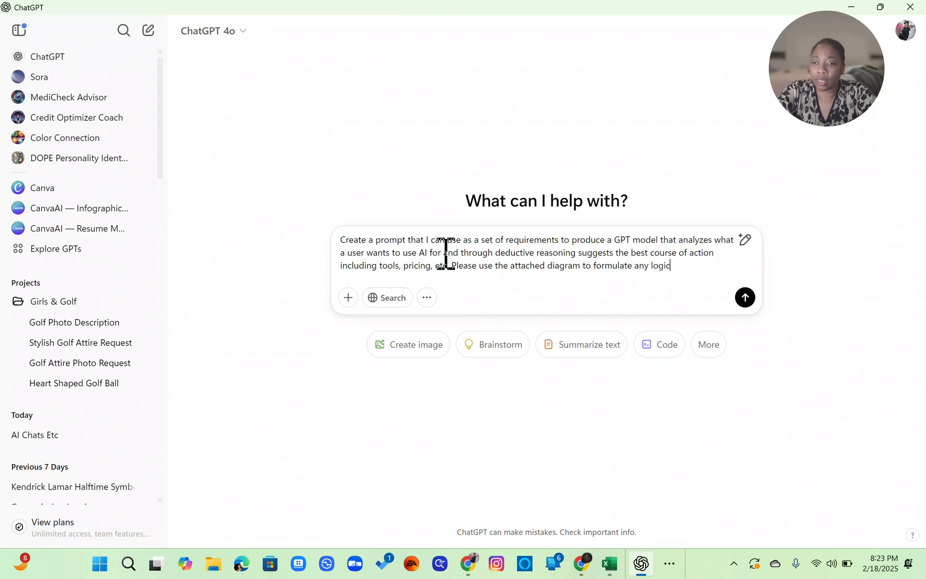
text( around the )
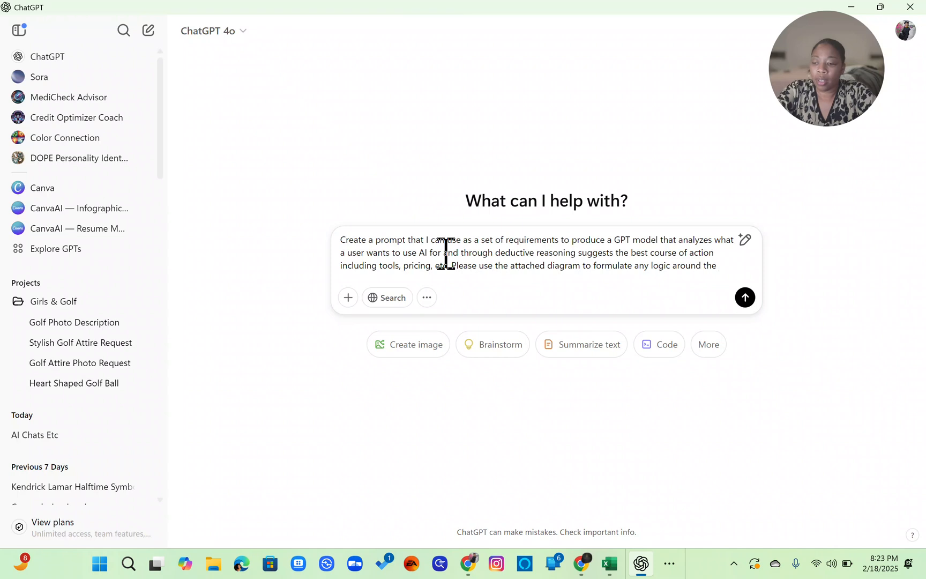
text(decio)
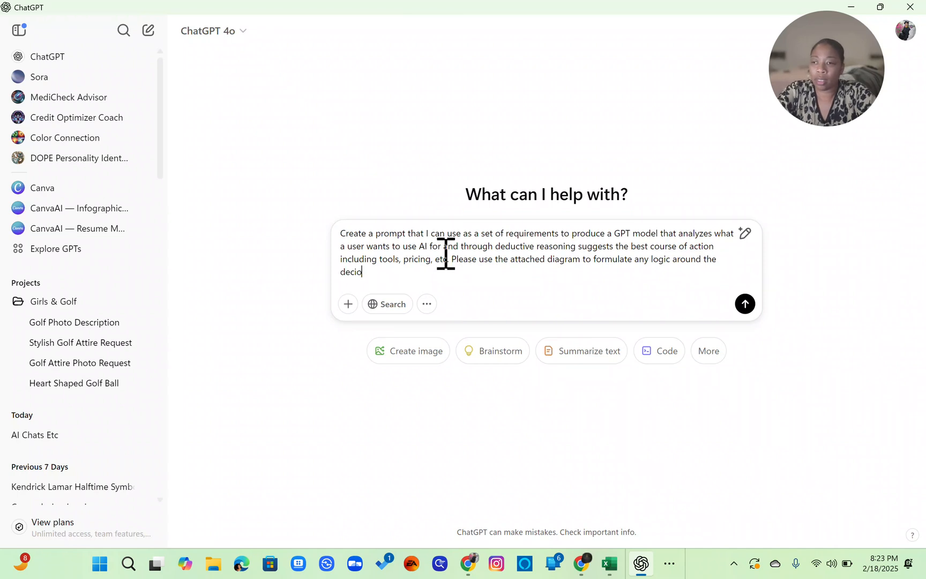
- Append the sentence 'Please use the attached diagram to formulate any logic around the decision model.' to the message
key(BackSpace)
text(sion model.)
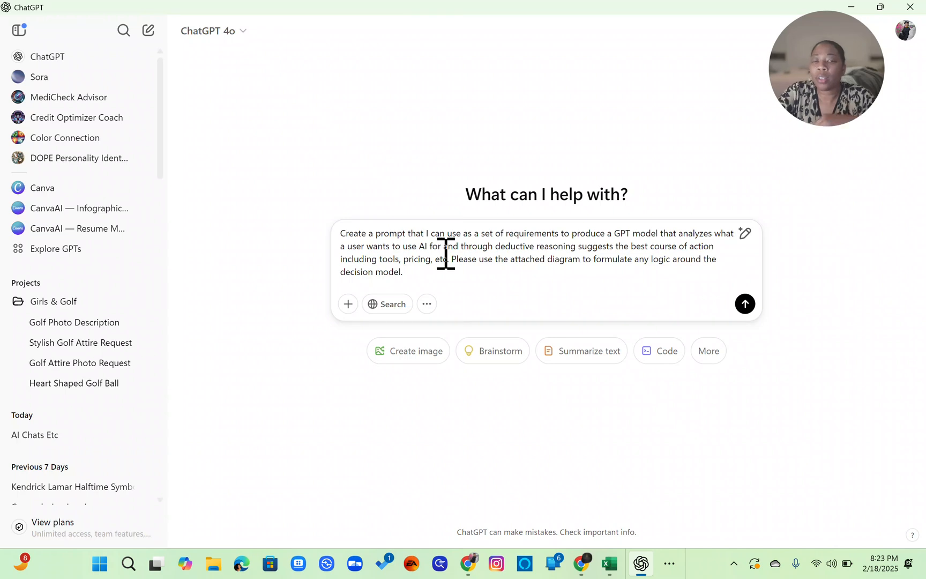
- Paste the decision tree diagram image into the ChatGPT message as an attachment
key(ctrl+v)
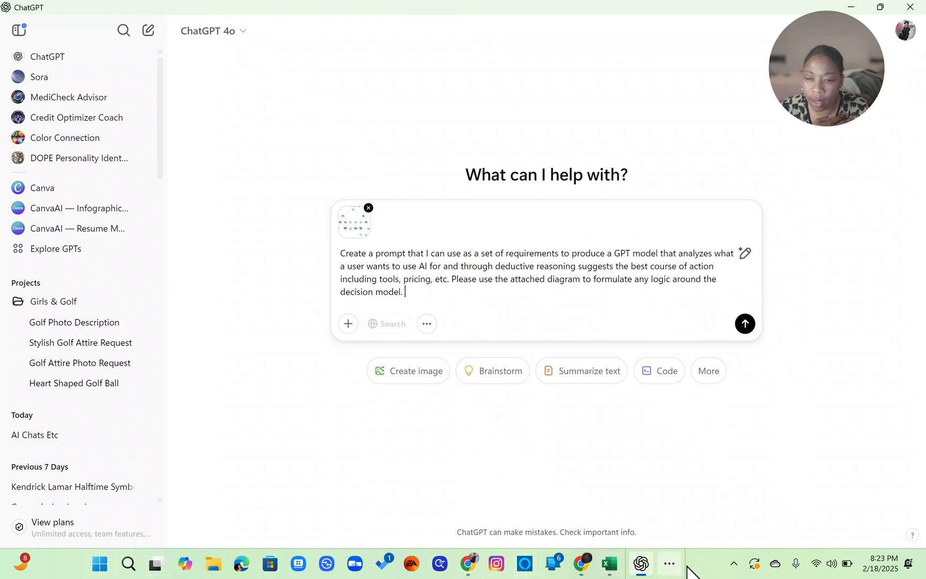
- Switch to Word and create a new blank document
click(669, 563)
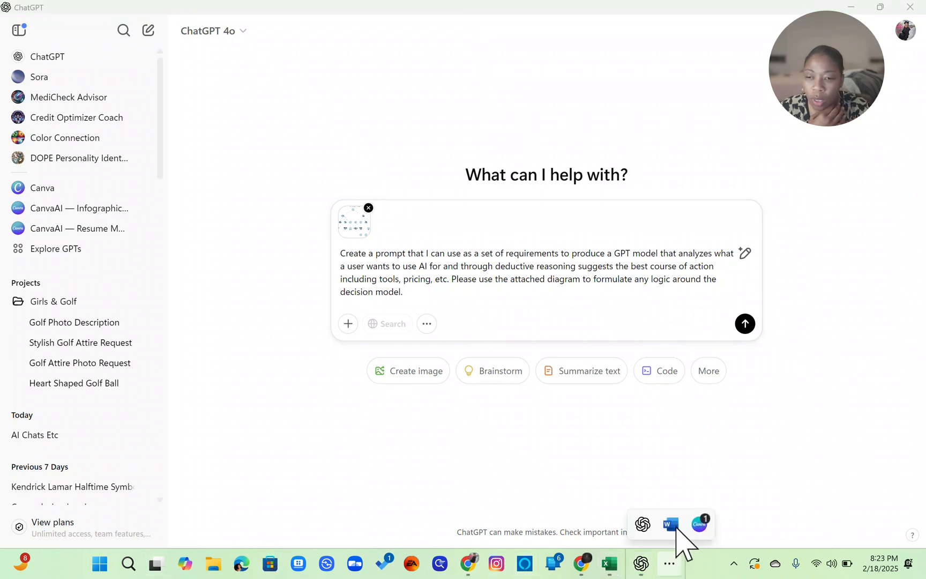
click(671, 524)
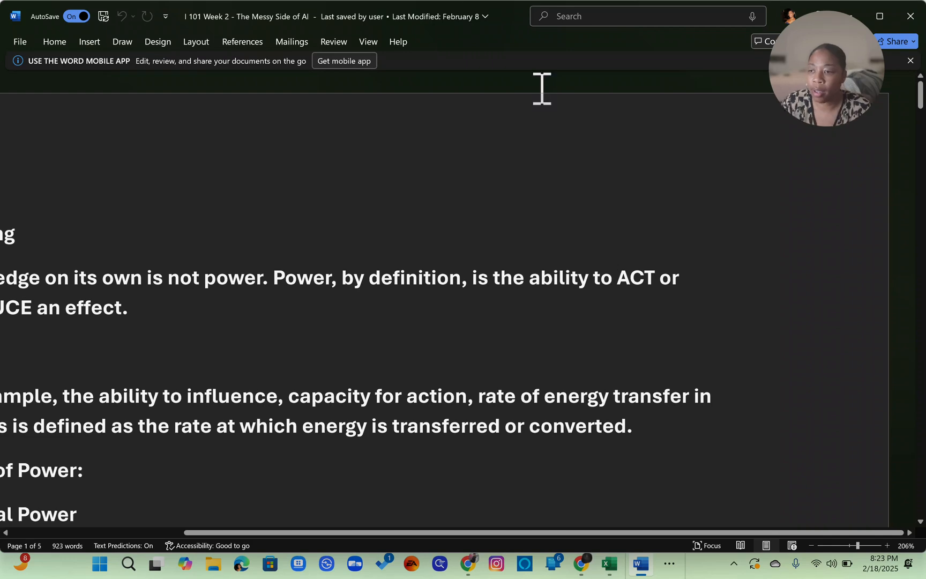
scroll(541, 88, down, 10)
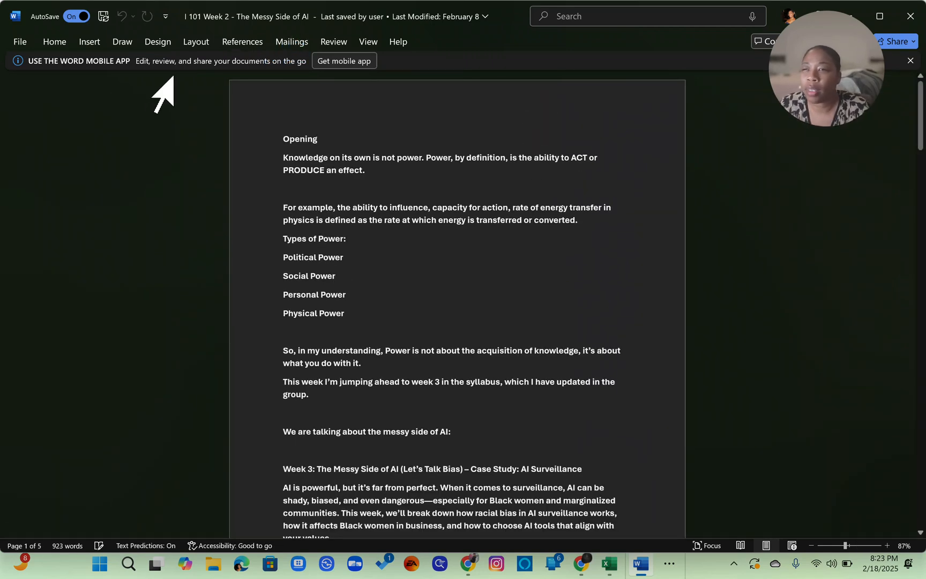
key(ctrl+n)
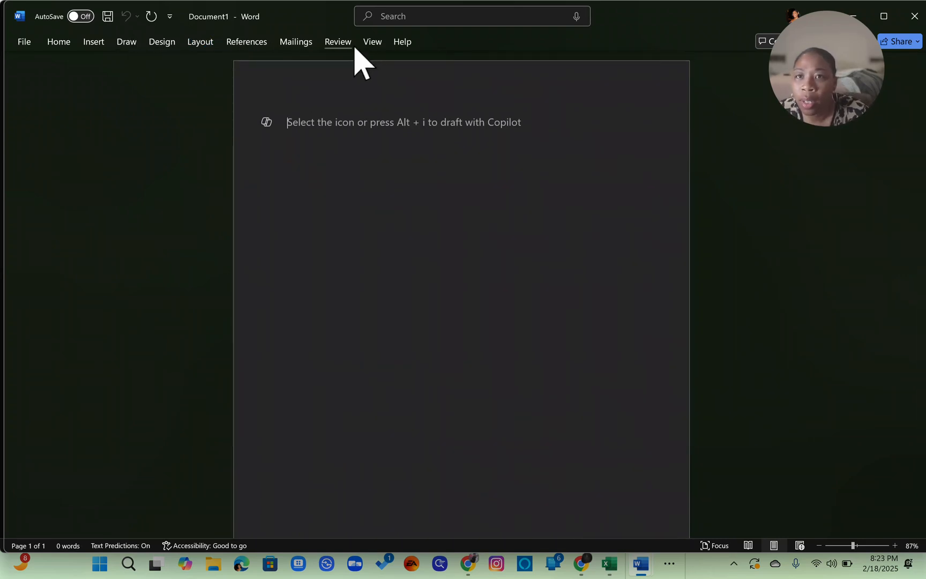
- Set the new document's page orientation to Landscape
click(208, 43)
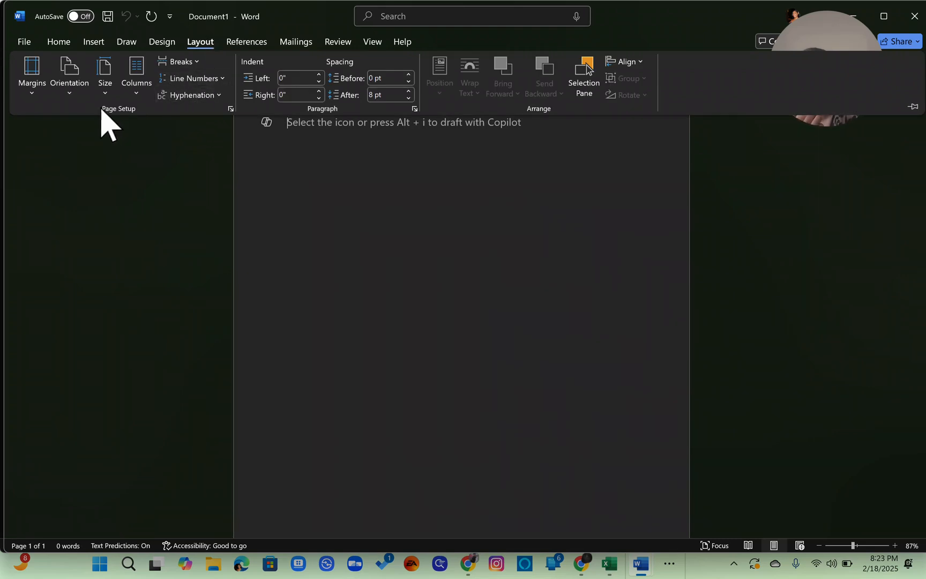
click(65, 91)
click(91, 153)
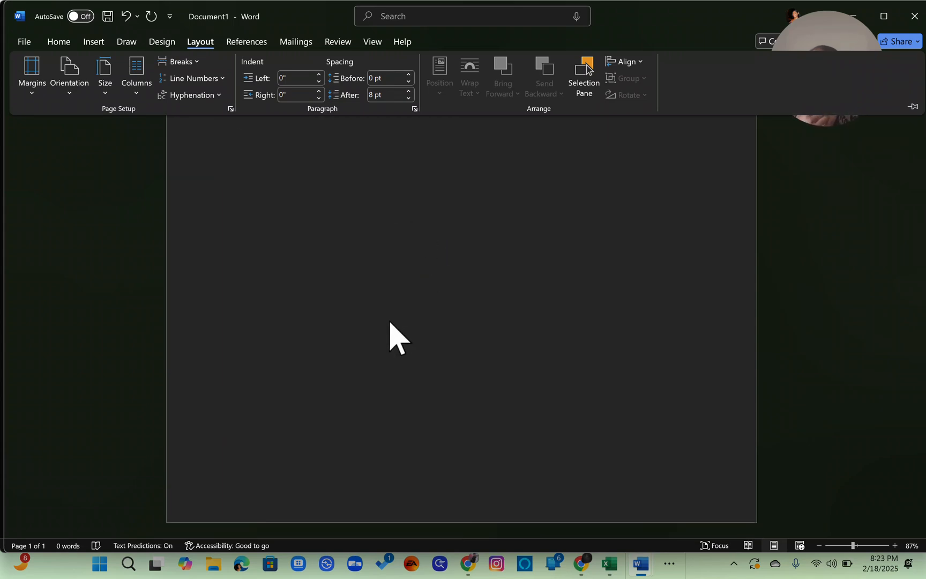
- Paste the decision tree diagram image into the blank document
click(393, 224)
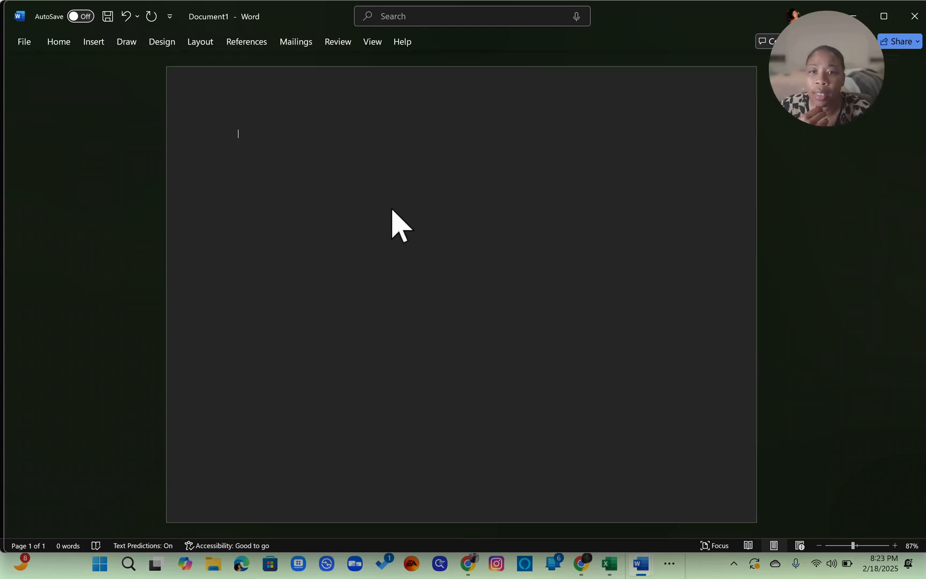
right_click(390, 204)
click(384, 190)
right_click(314, 163)
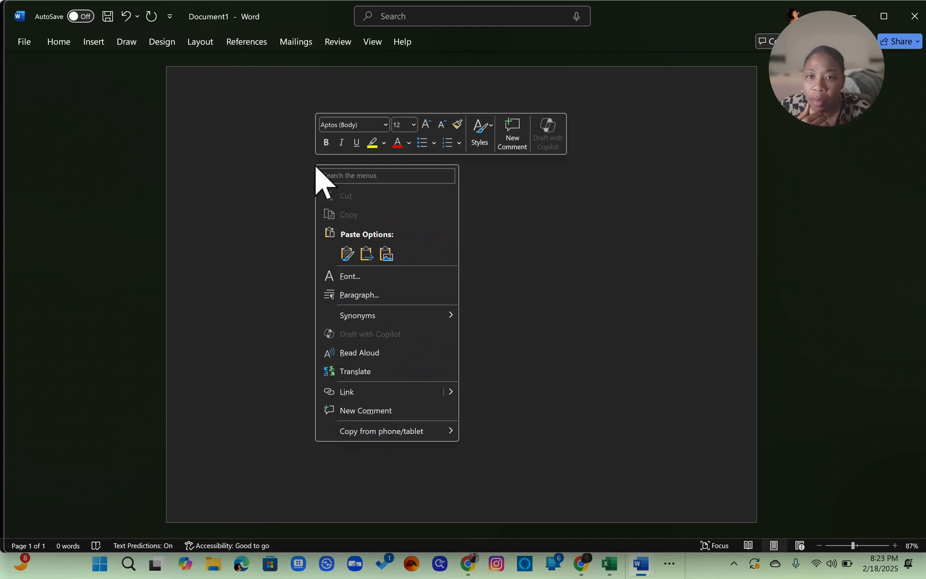
click(391, 255)
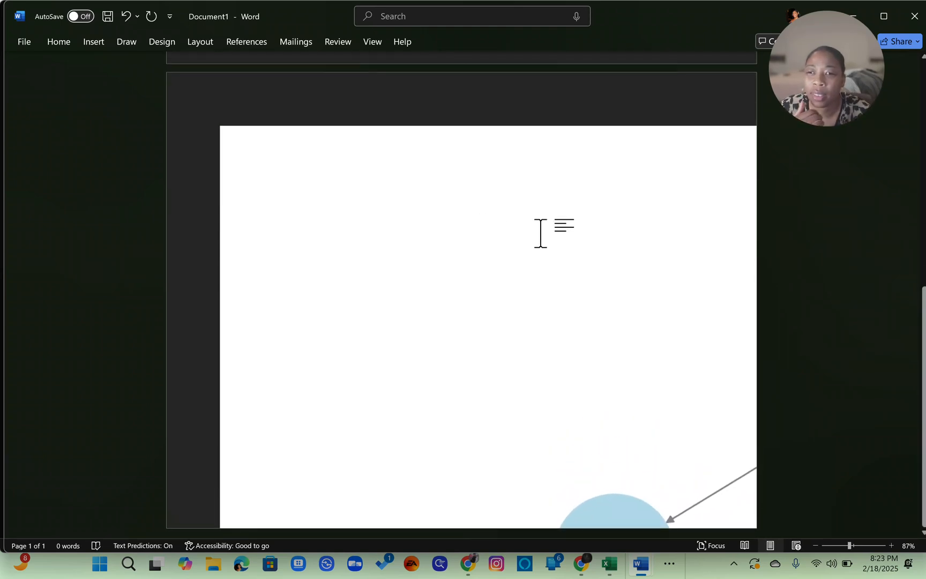
- Move and resize the pasted diagram so it fits within the landscape page
drag(540, 234, 446, 161)
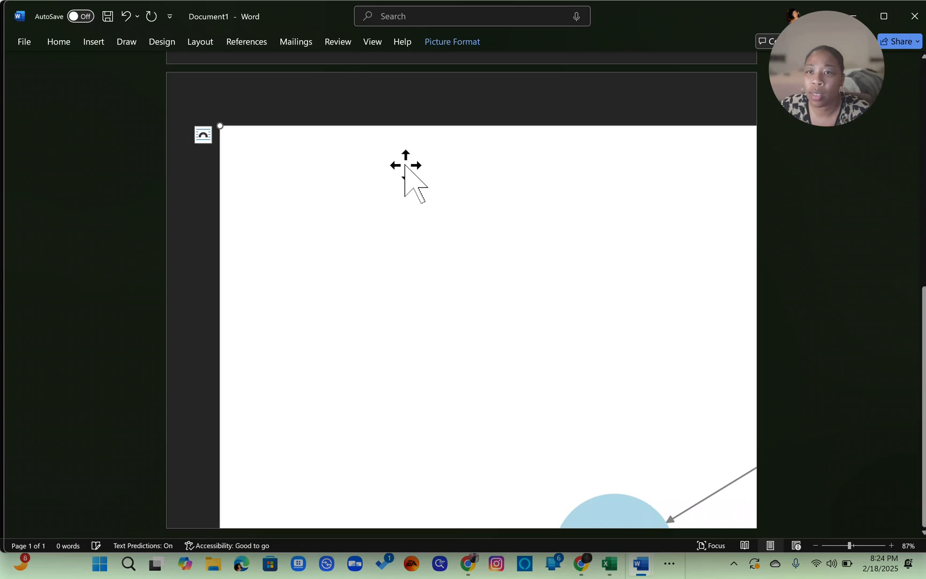
drag(219, 125, 715, 376)
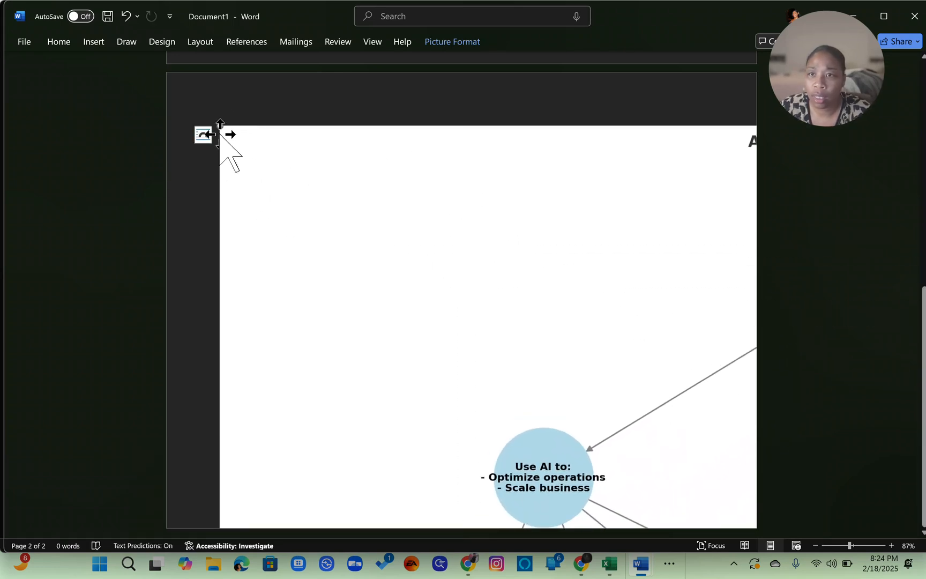
drag(220, 126, 616, 407)
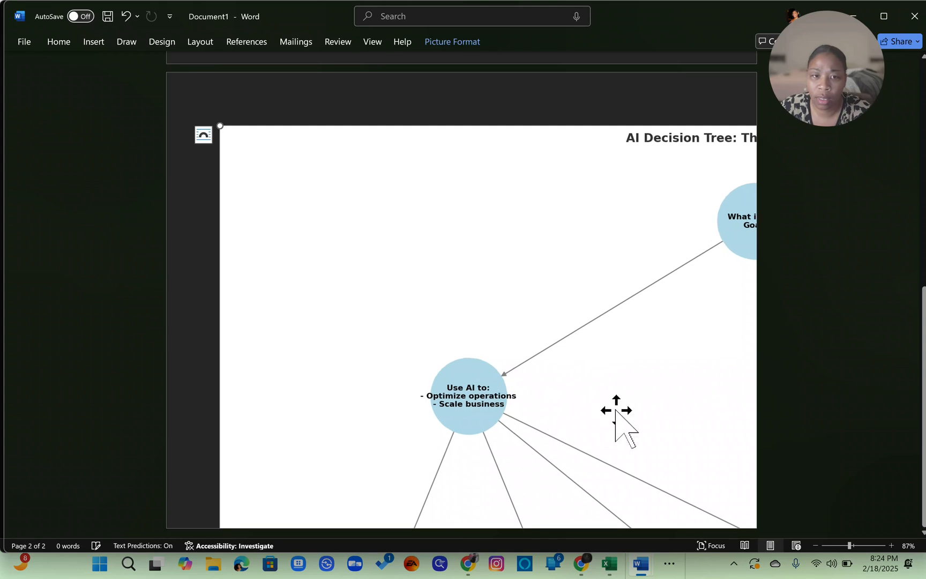
drag(393, 228, 914, 574)
drag(652, 234, 602, 180)
right_click(602, 181)
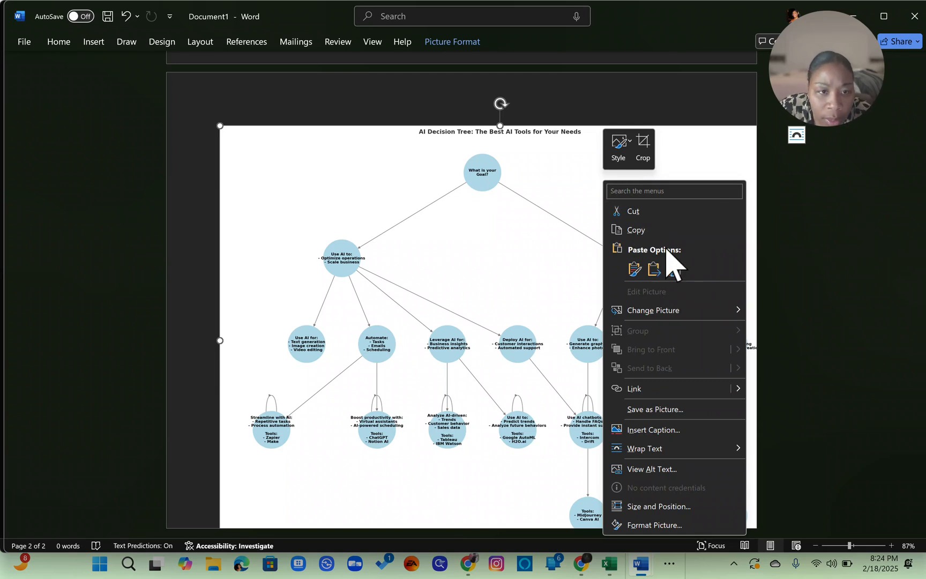
mouse_move(715, 313)
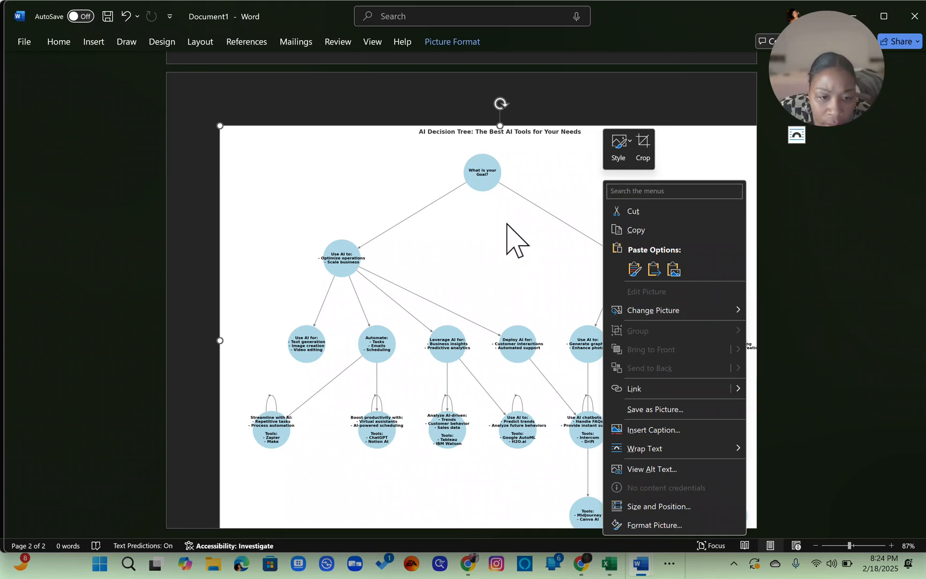
click(826, 219)
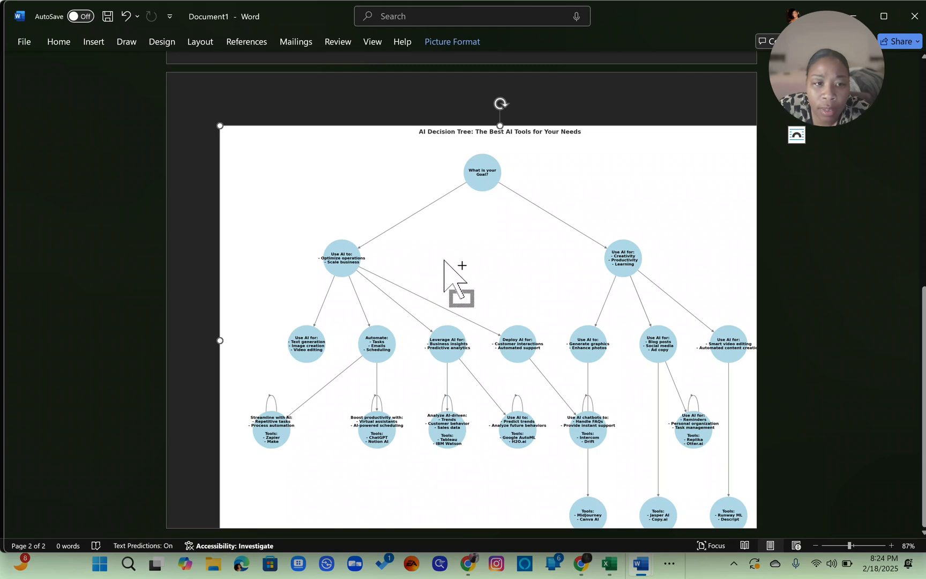
- Zoom in and examine the decision tree's branches, use cases and recommended tools
click(838, 208)
ctrl+scroll(617, 83, up, 7)
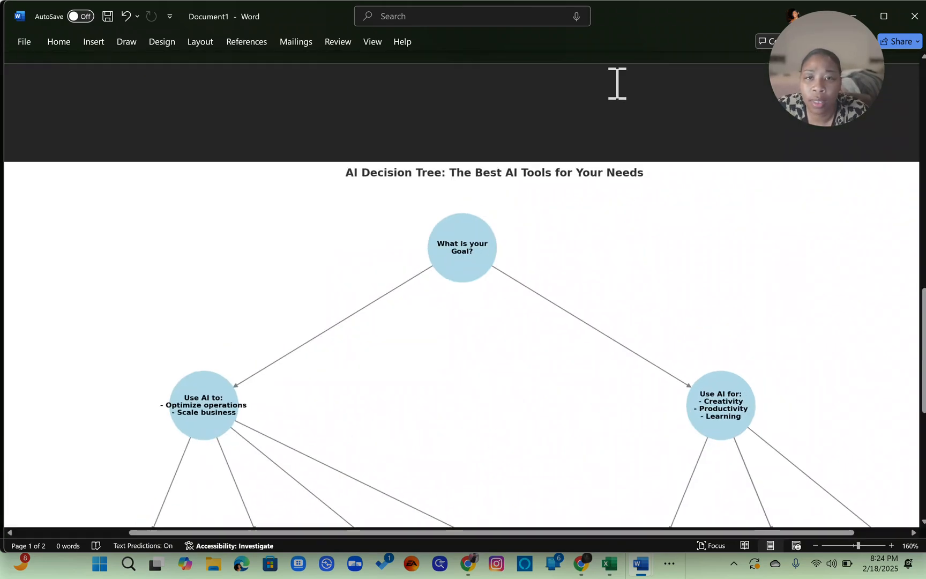
scroll(617, 83, down, 2)
scroll(617, 83, up, 1)
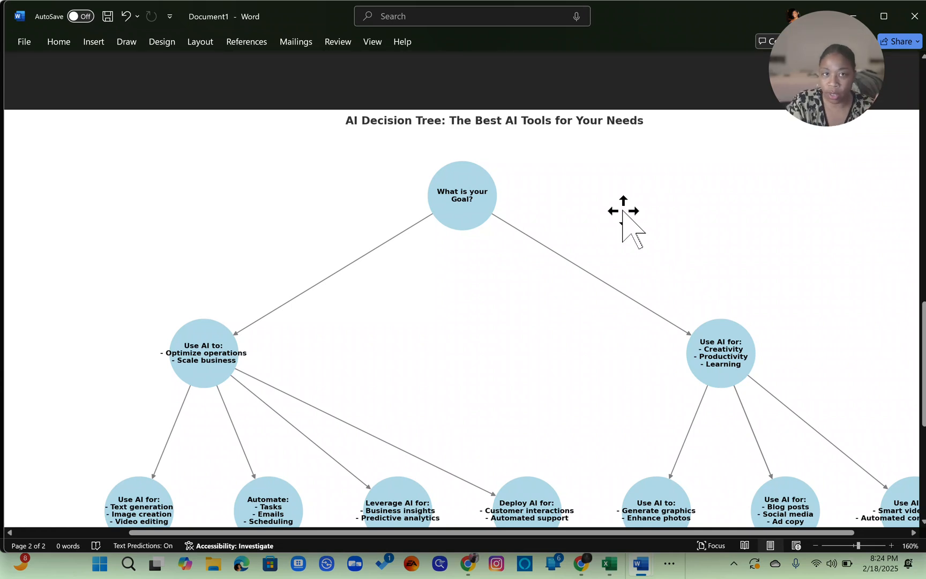
scroll(489, 253, down, 1)
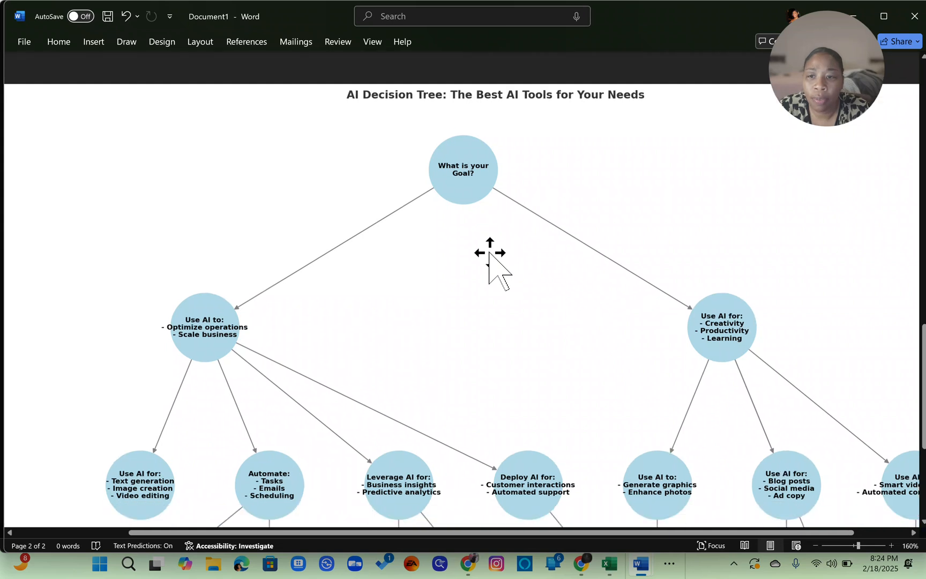
scroll(488, 253, down, 2)
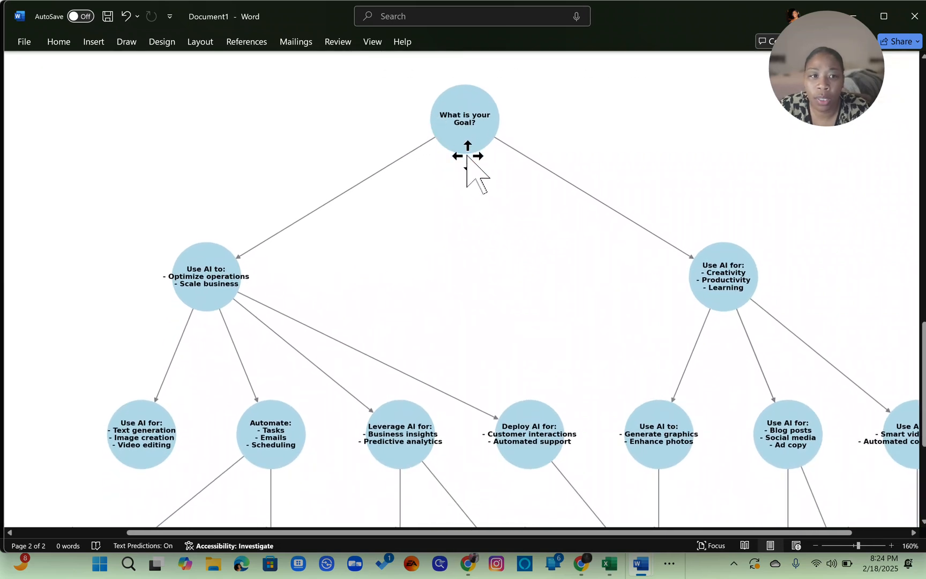
scroll(506, 251, down, 2)
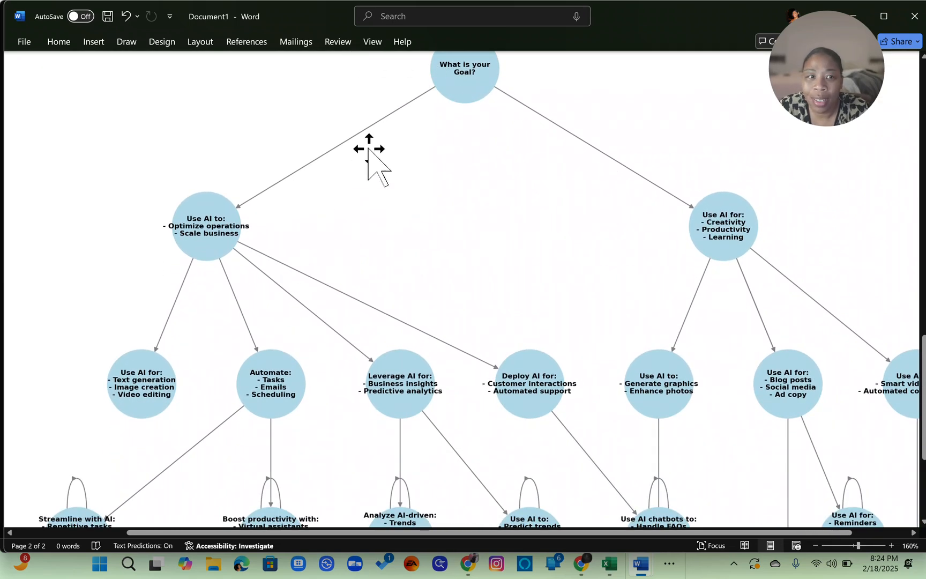
scroll(499, 169, right, 3)
scroll(500, 170, up, 1)
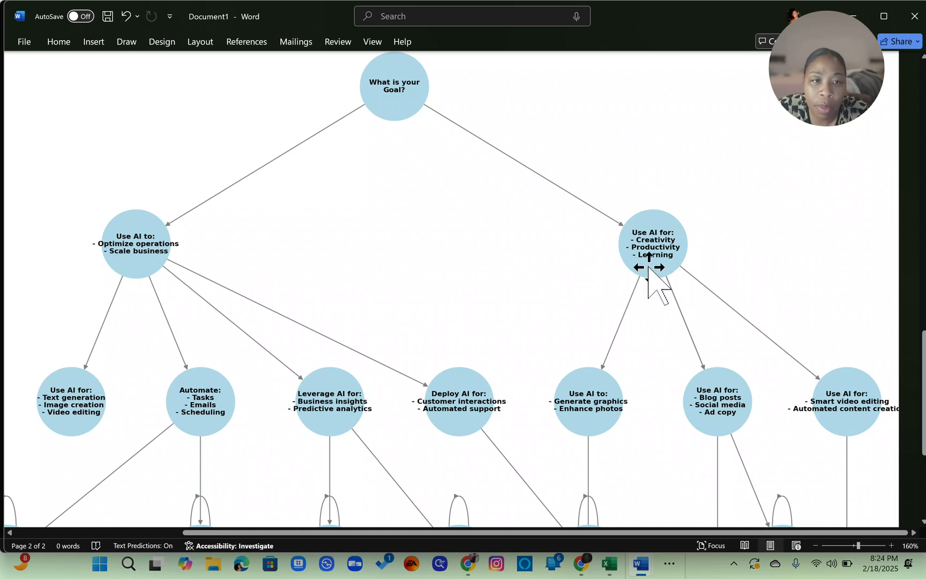
scroll(546, 268, down, 3)
scroll(545, 268, left, 2)
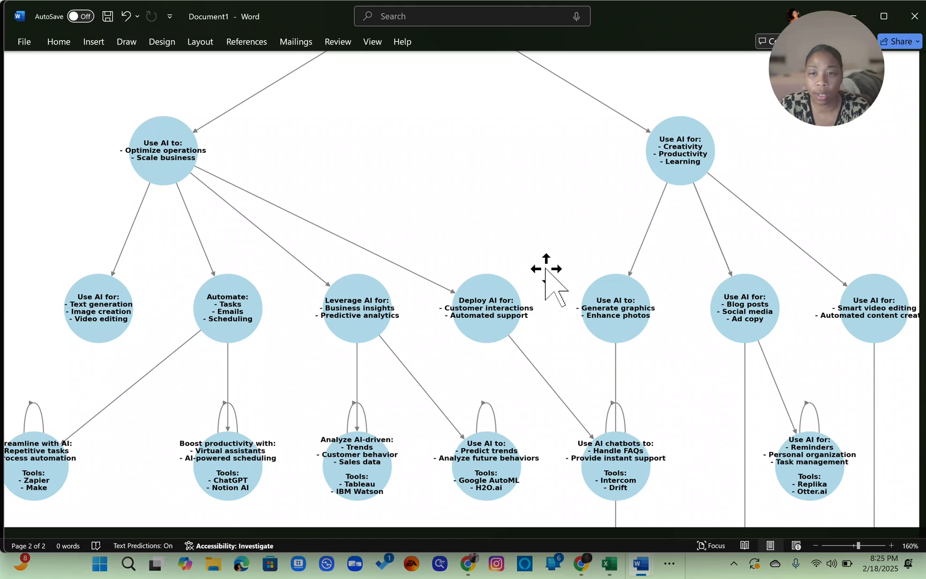
scroll(341, 385, down, 2)
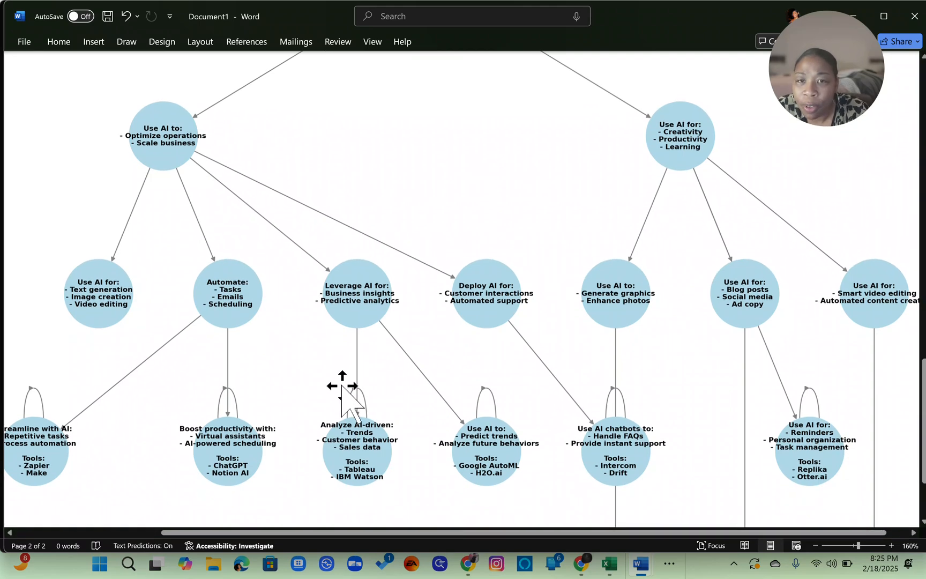
scroll(244, 311, up, 3)
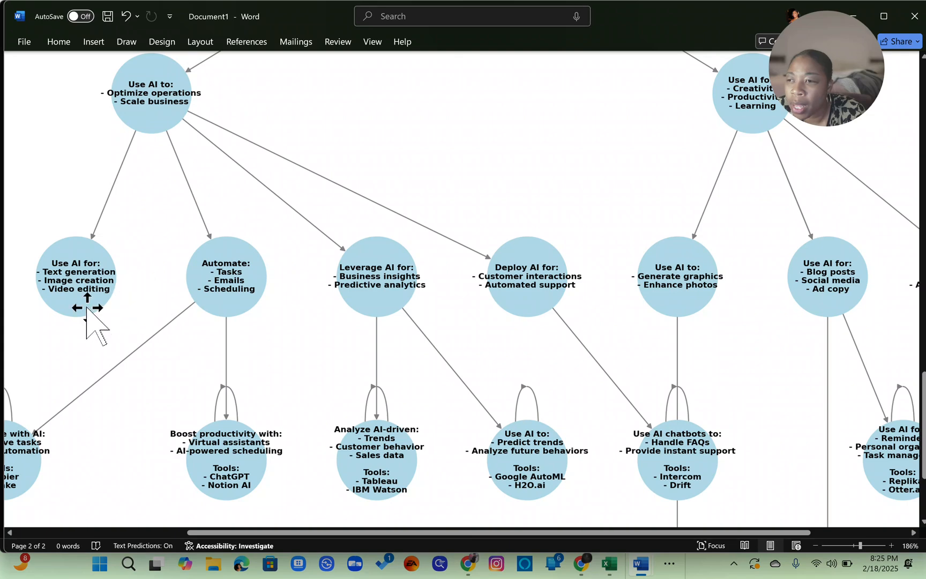
scroll(88, 311, left, 3)
scroll(150, 295, down, 3)
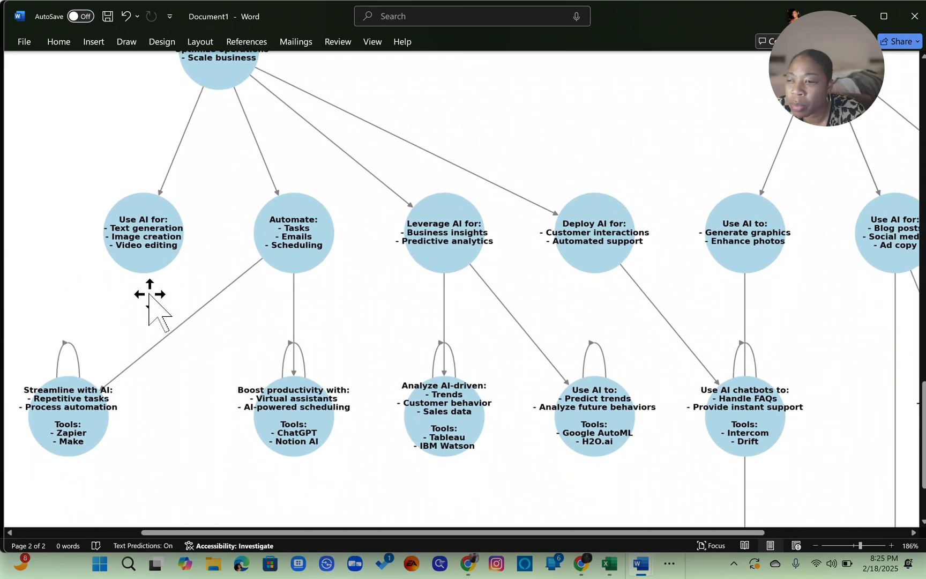
scroll(150, 294, up, 3)
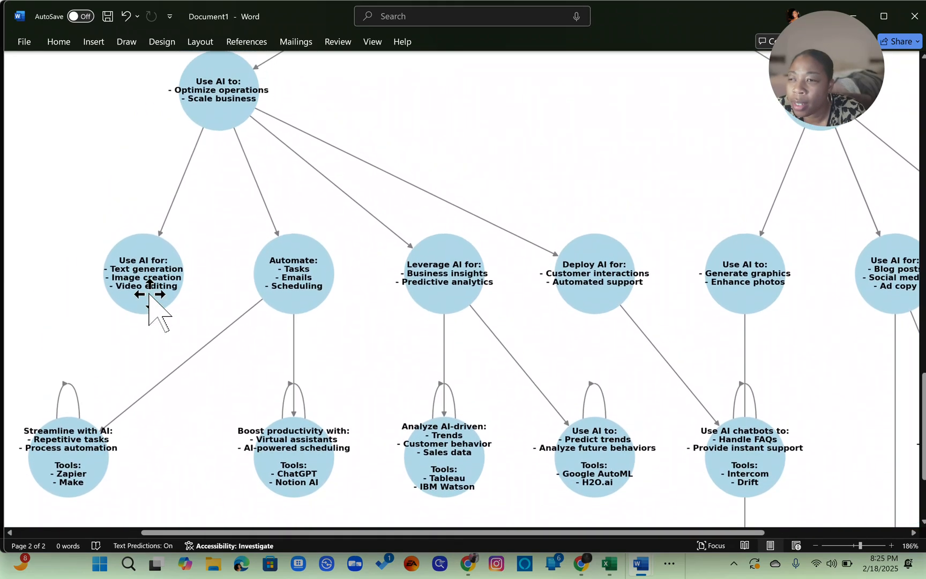
scroll(316, 291, right, 1)
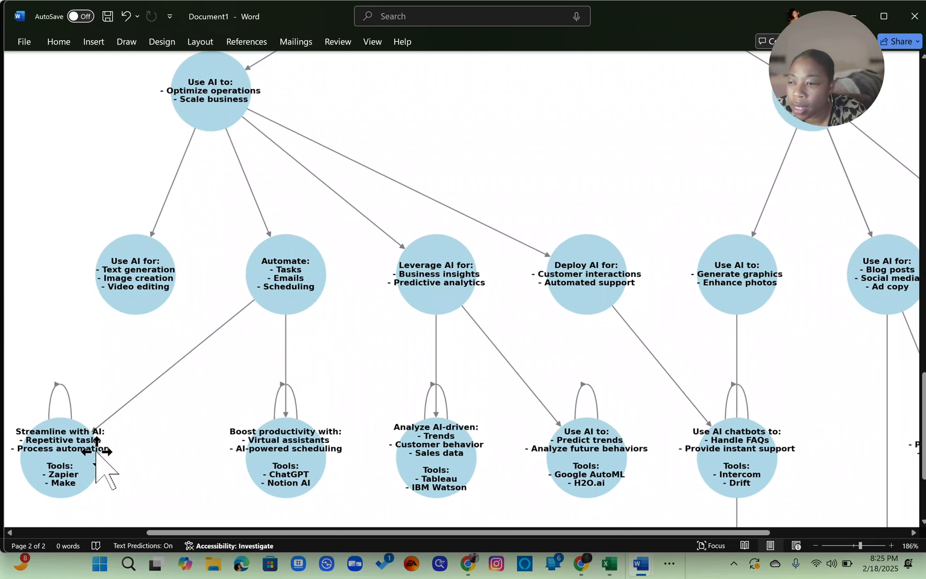
scroll(183, 399, down, 2)
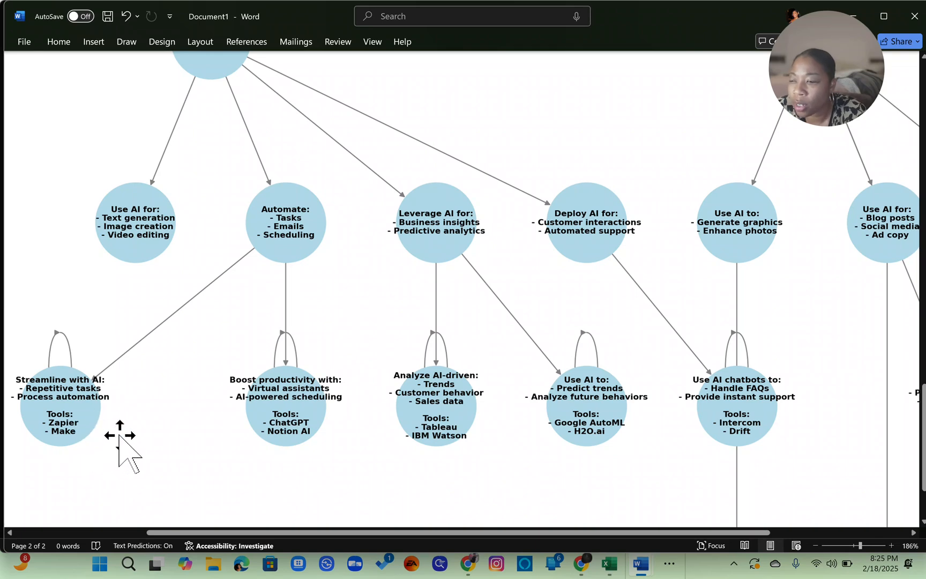
scroll(502, 399, right, 5)
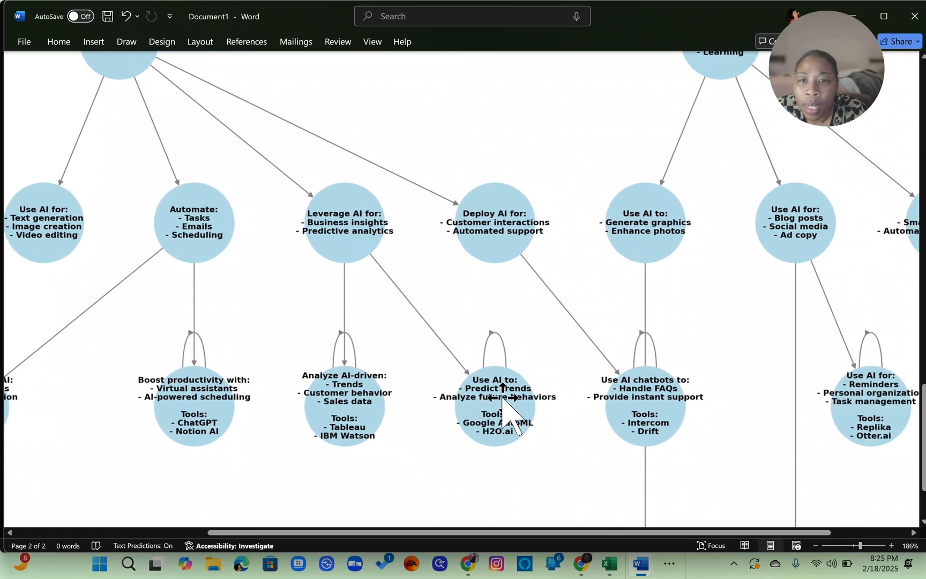
scroll(502, 398, right, 1)
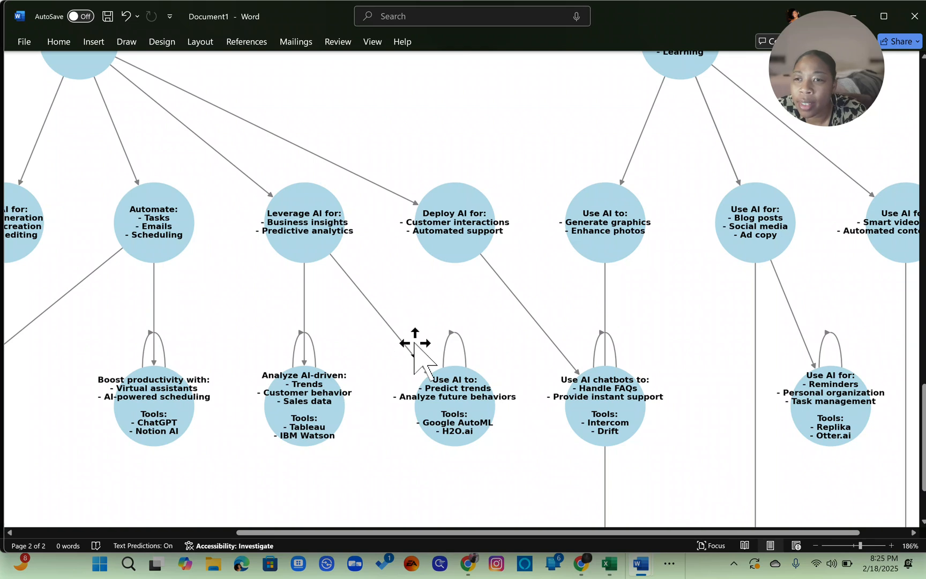
scroll(347, 166, up, 2)
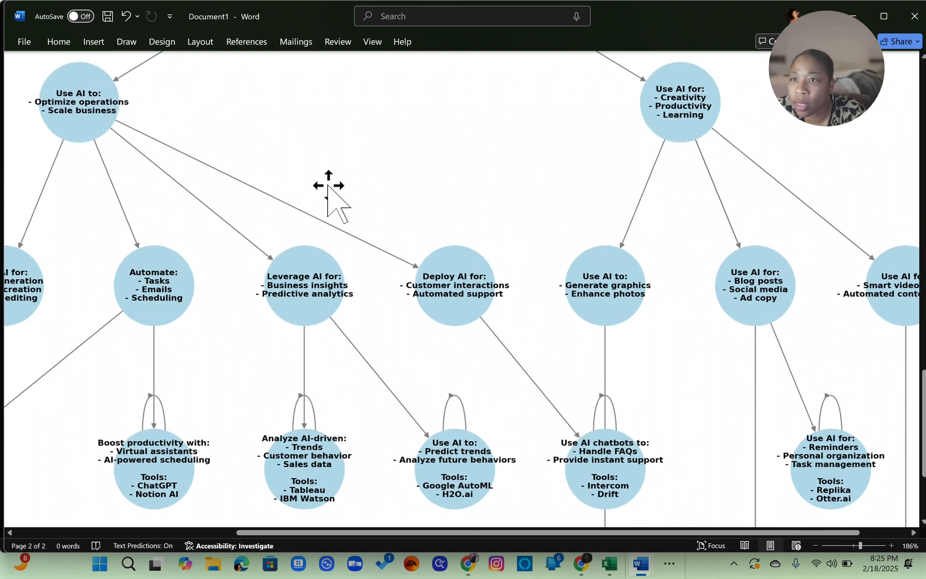
scroll(328, 185, down, 3)
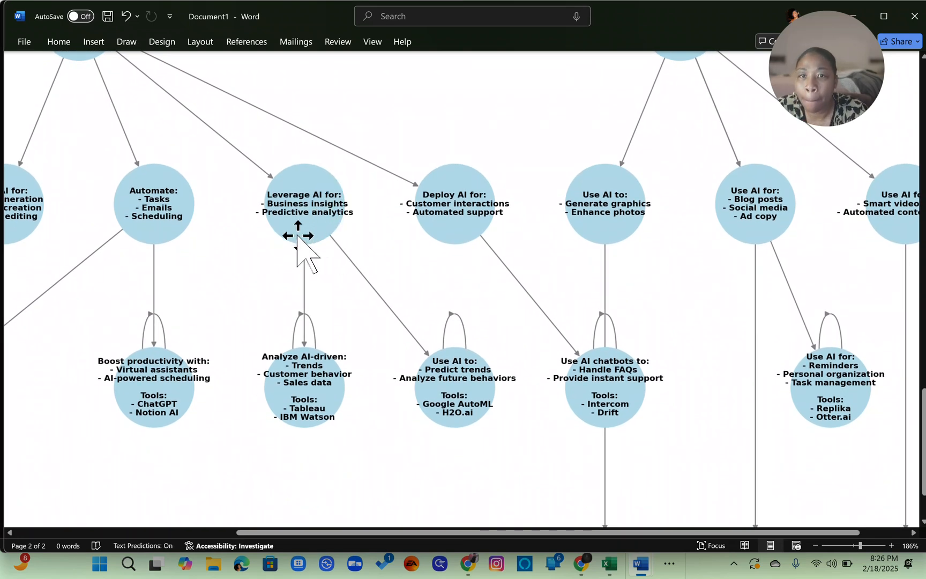
scroll(330, 279, down, 3)
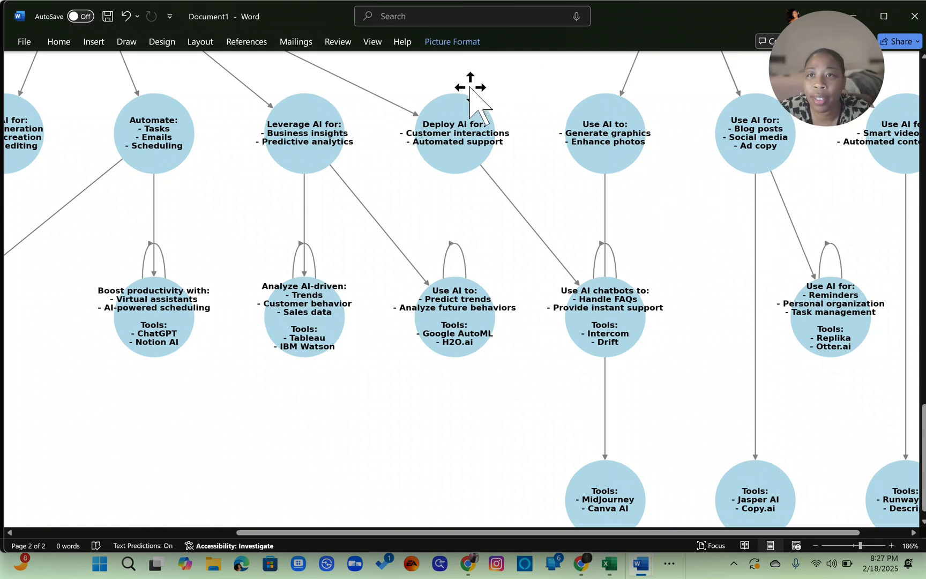
- Return to ChatGPT and submit the drafted requirements prompt with the attached decision tree diagram
click(918, 16)
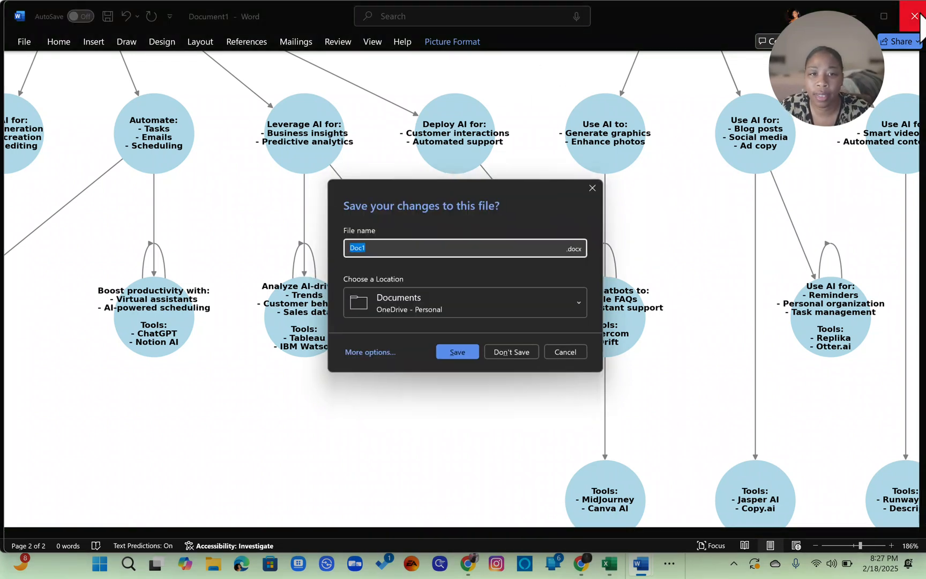
click(571, 356)
key(alt+Tab)
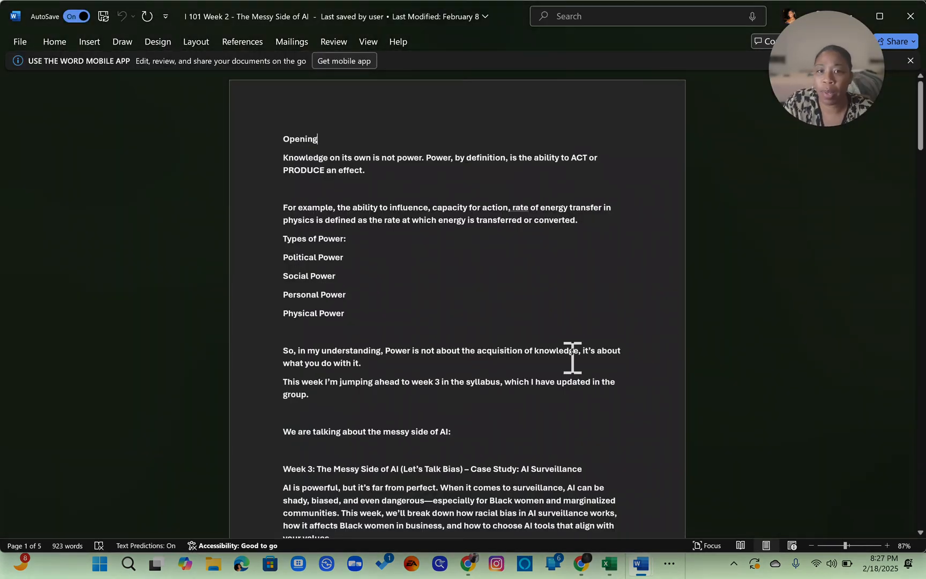
key(alt+Tab)
key(alt+Tab)
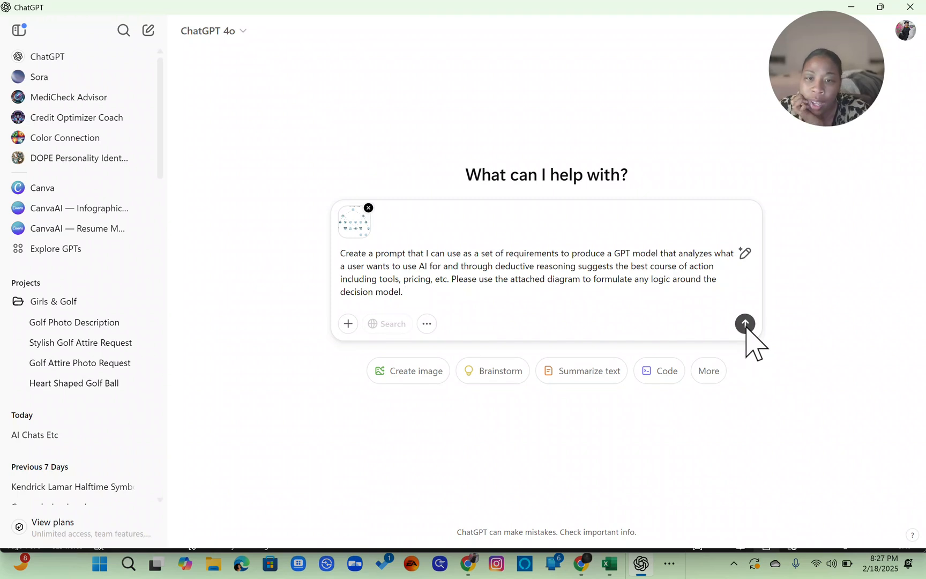
click(745, 324)
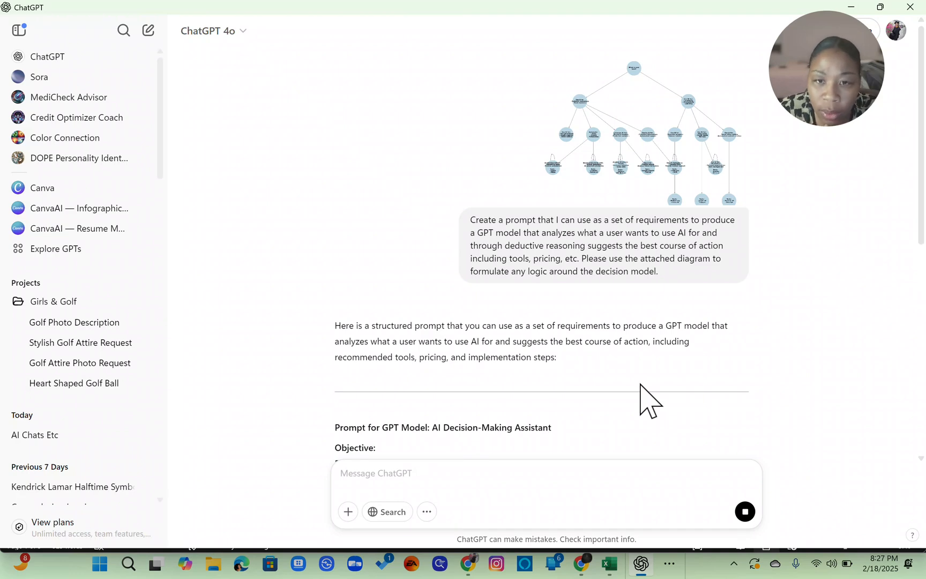
- Read through the response's objective and user input requirements, including use cases and budget tiers
scroll(648, 399, down, 10)
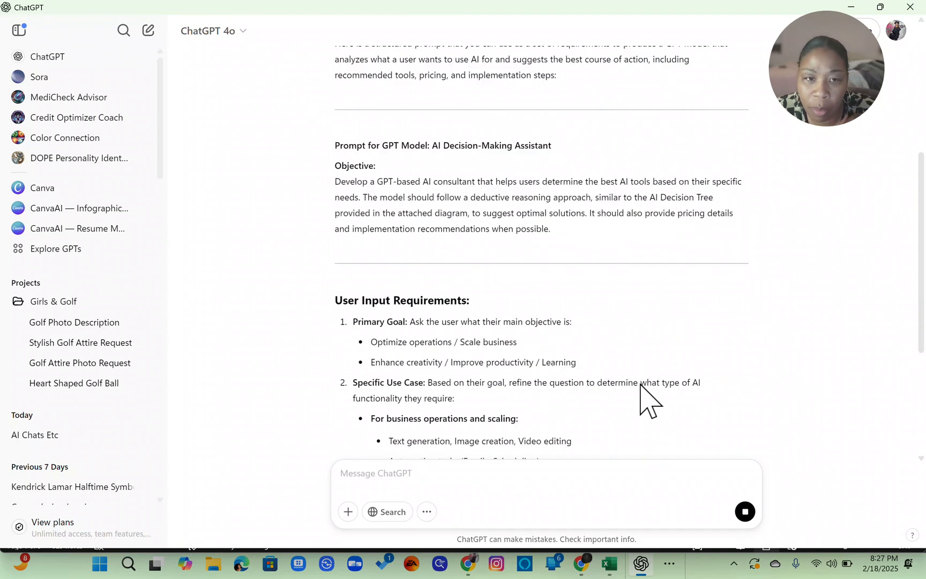
scroll(624, 253, up, 15)
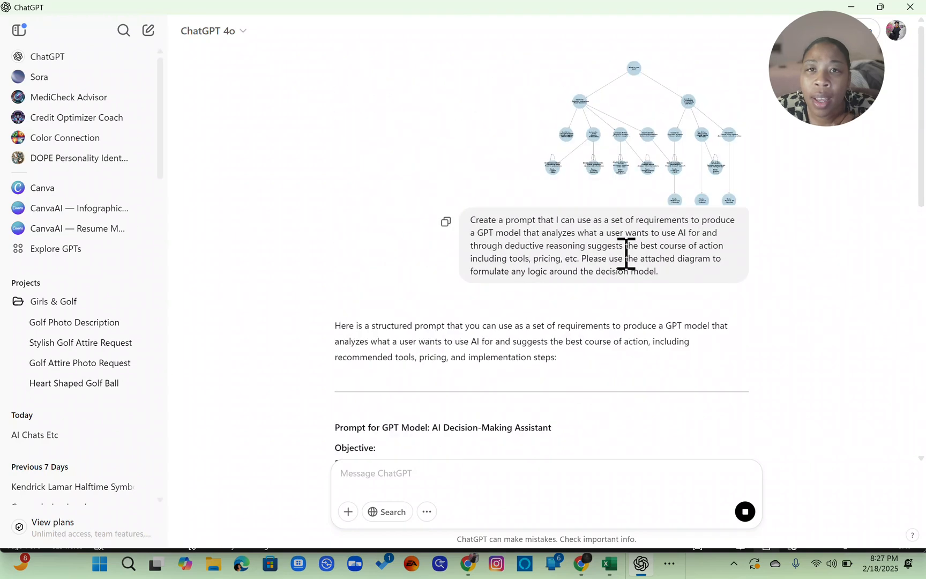
scroll(627, 262, down, 17)
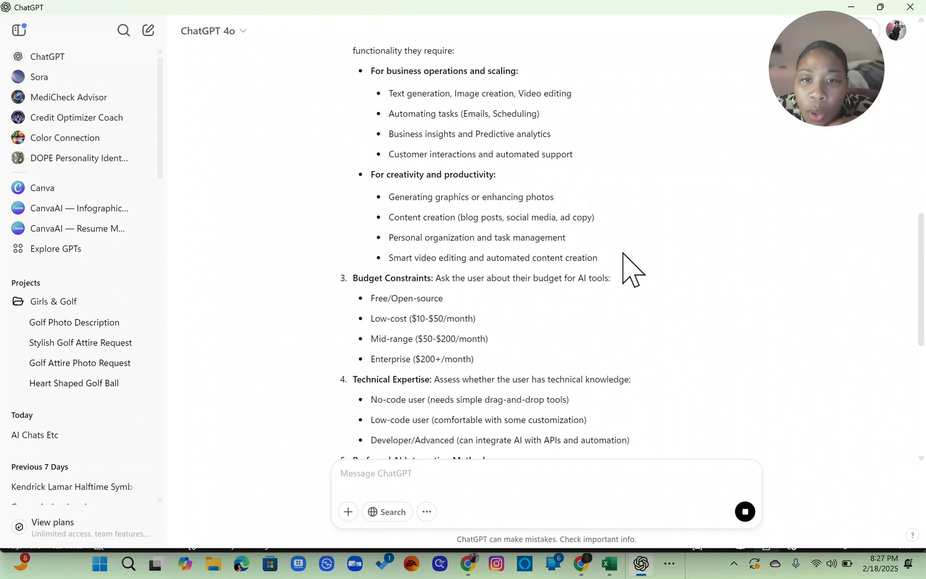
scroll(632, 268, down, 6)
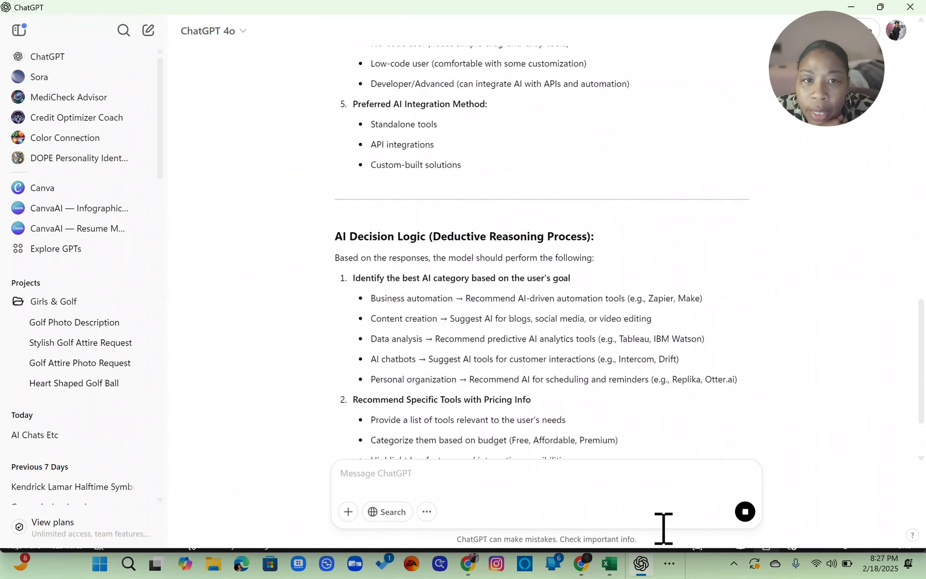
scroll(609, 182, up, 10)
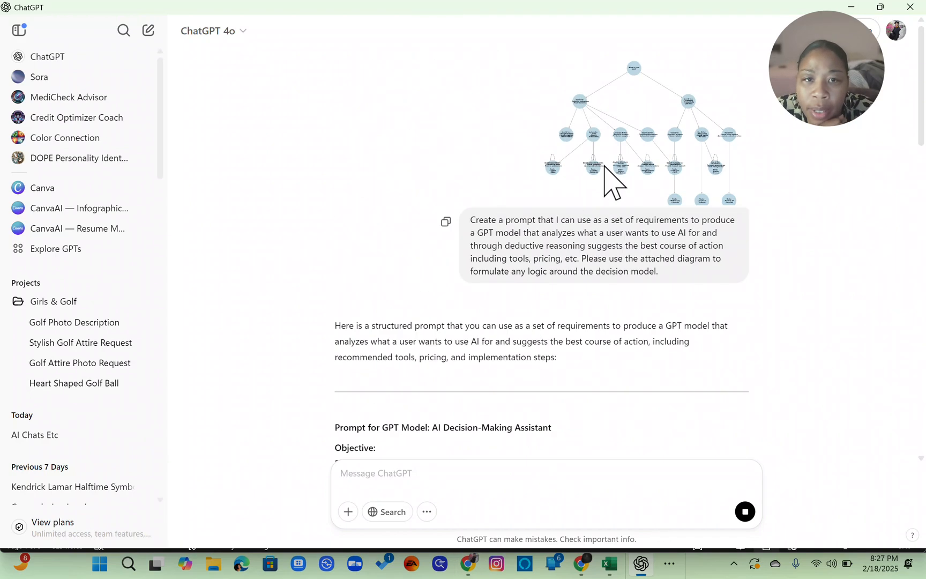
scroll(609, 181, down, 10)
scroll(610, 182, up, 8)
scroll(609, 182, up, 3)
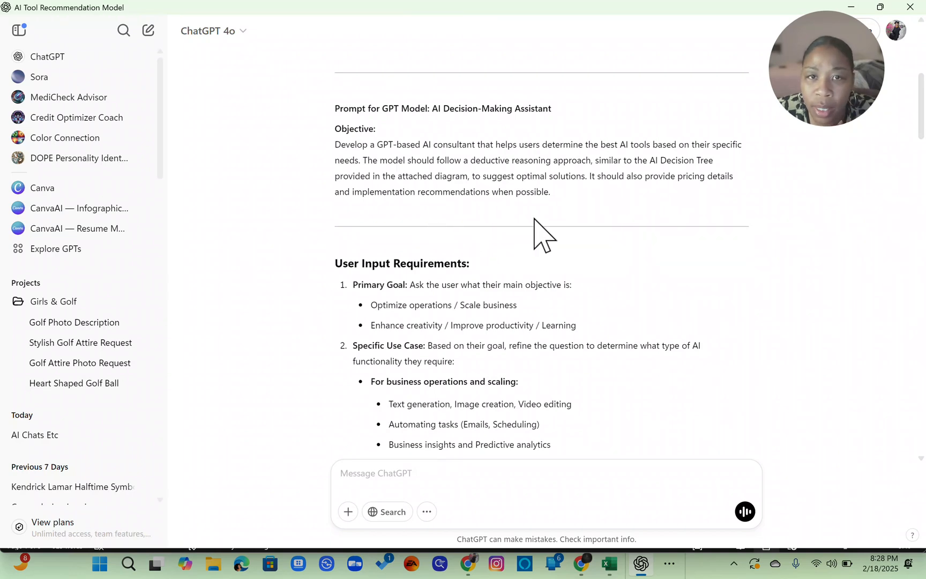
scroll(534, 218, down, 5)
scroll(534, 219, up, 6)
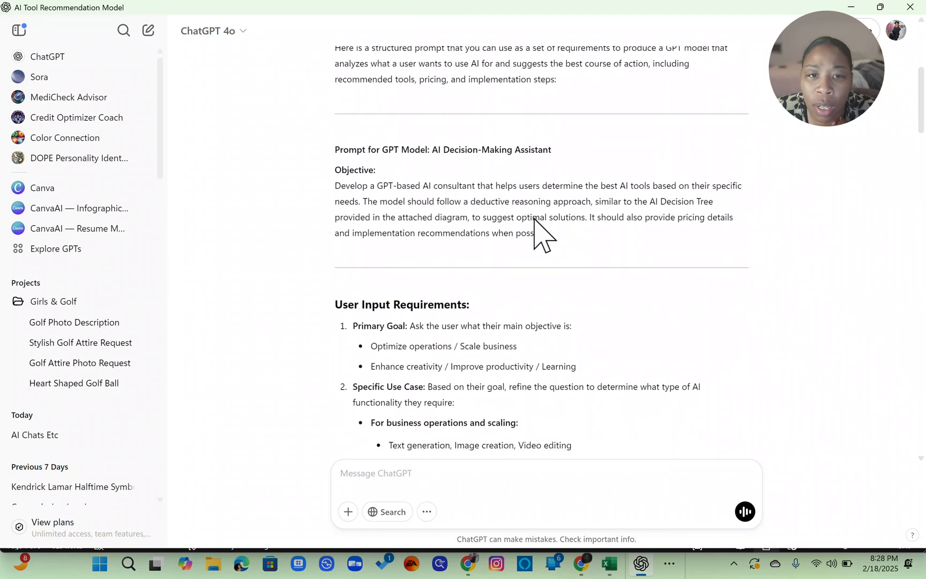
scroll(535, 219, down, 1)
scroll(534, 218, down, 3)
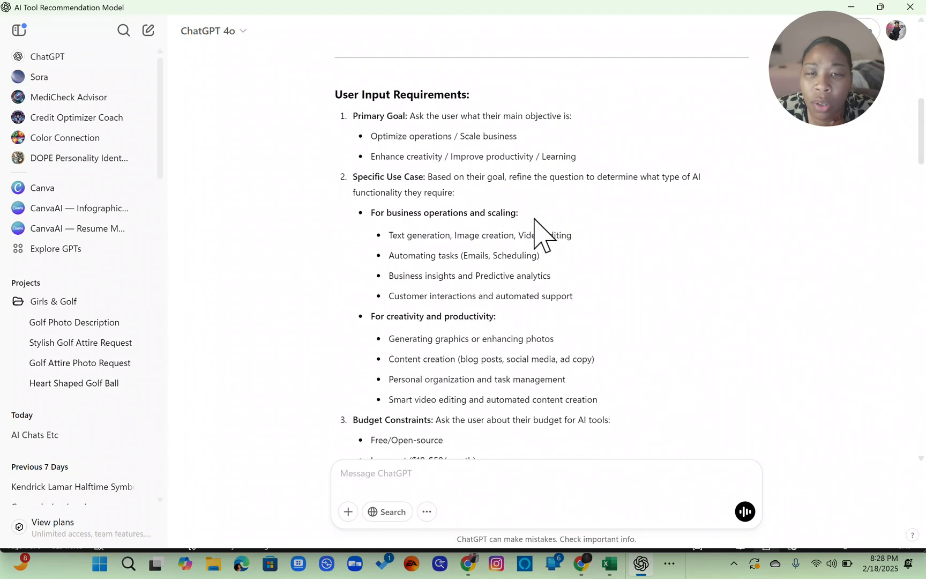
scroll(534, 218, down, 5)
scroll(535, 219, up, 6)
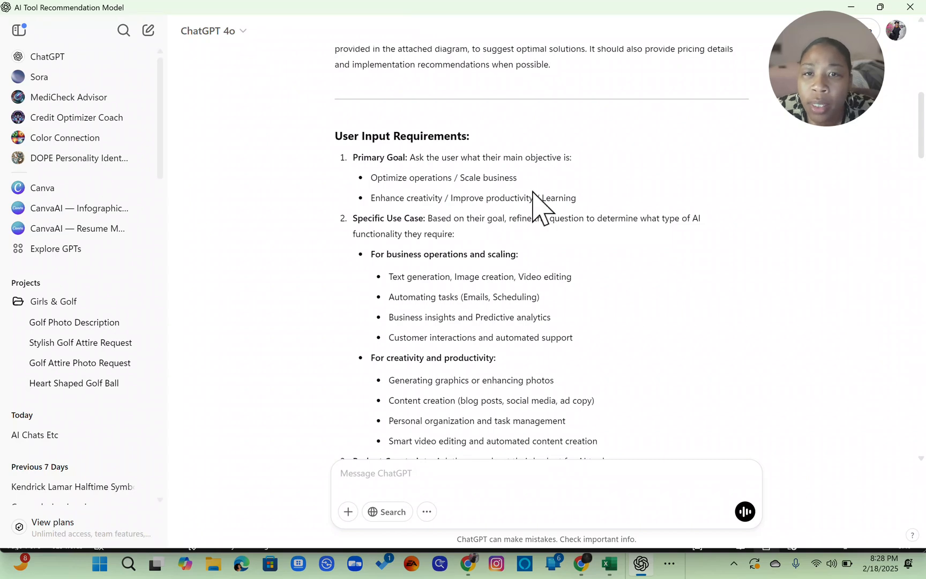
scroll(533, 192, down, 5)
scroll(533, 192, up, 5)
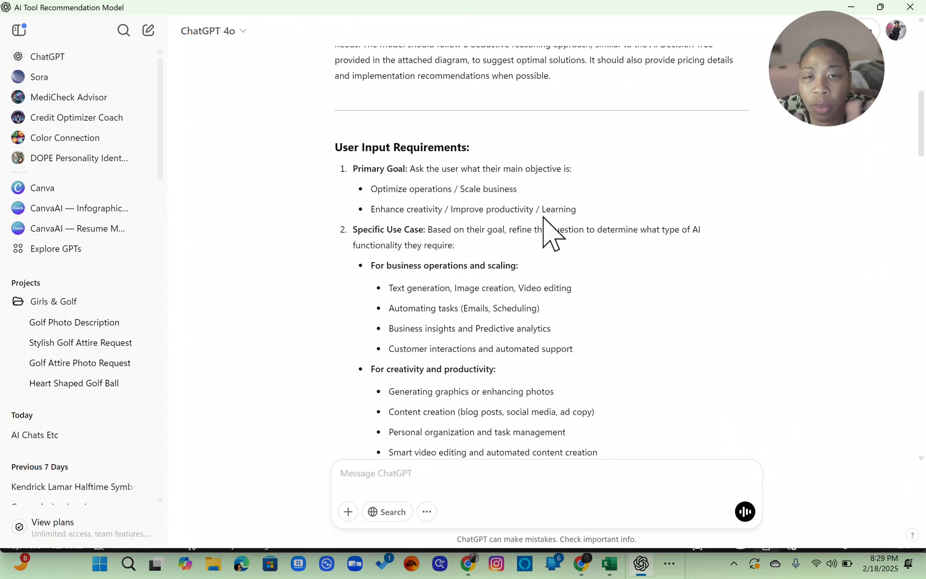
scroll(589, 310, down, 3)
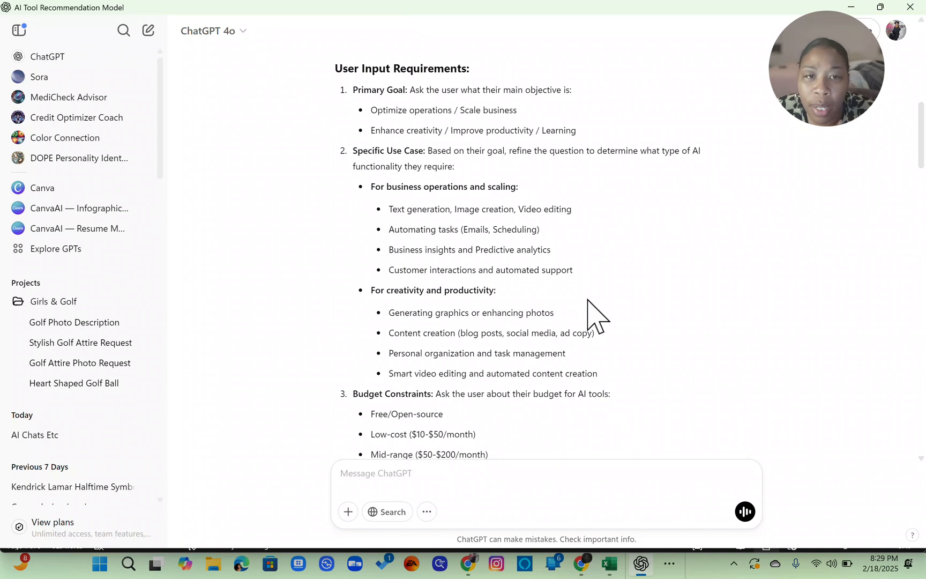
scroll(605, 287, down, 10)
scroll(605, 287, up, 7)
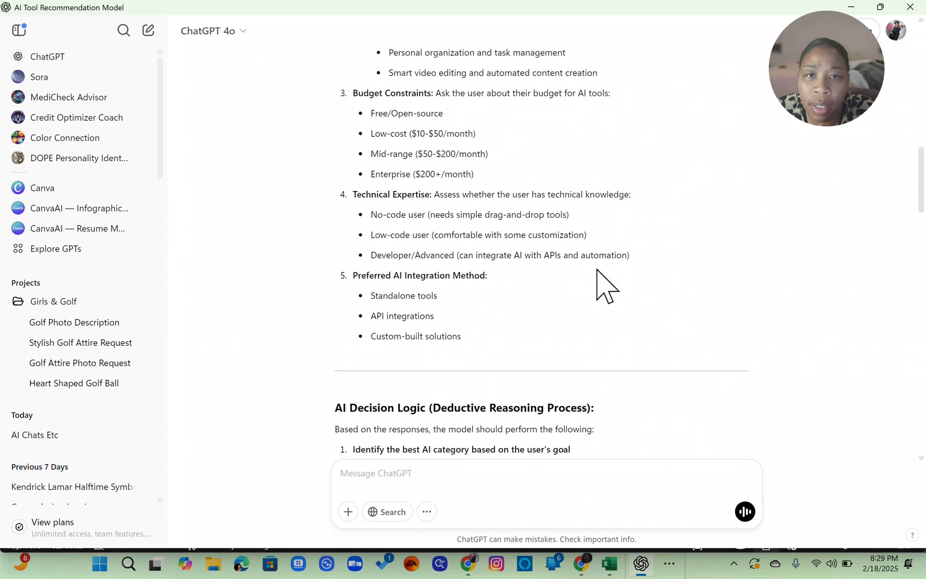
scroll(597, 270, up, 3)
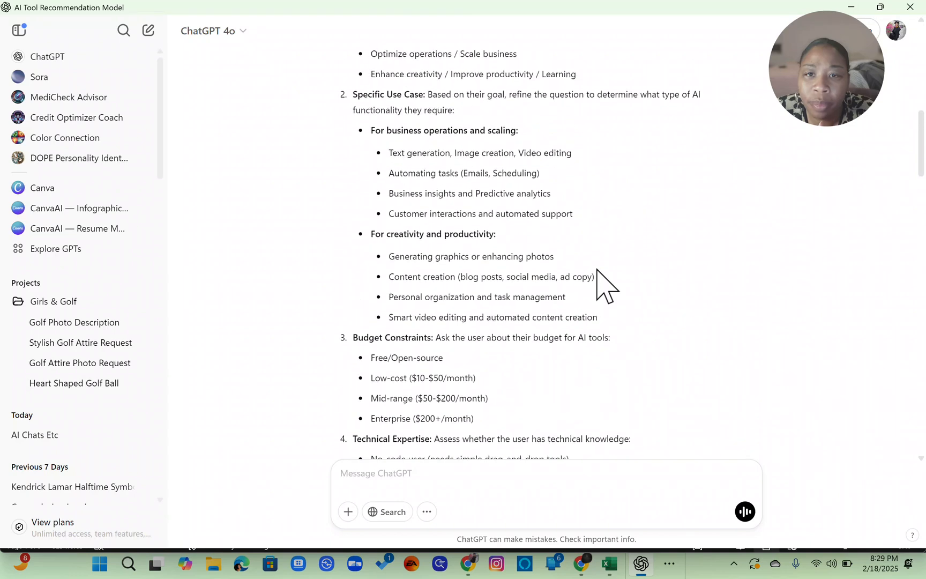
scroll(597, 269, up, 3)
scroll(597, 270, down, 3)
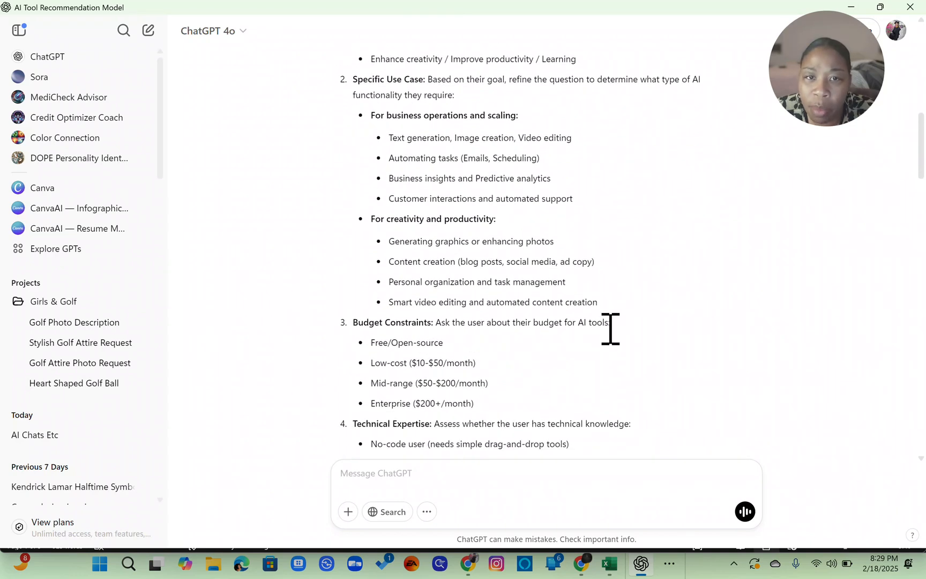
scroll(610, 328, down, 3)
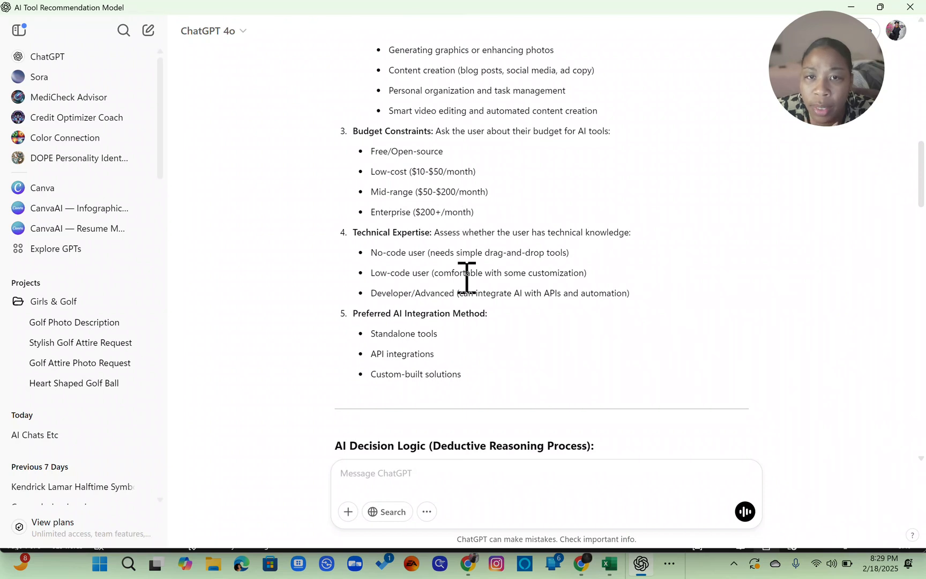
- Review the decision logic, example scenarios and final notes in the generated prompt
scroll(466, 276, down, 5)
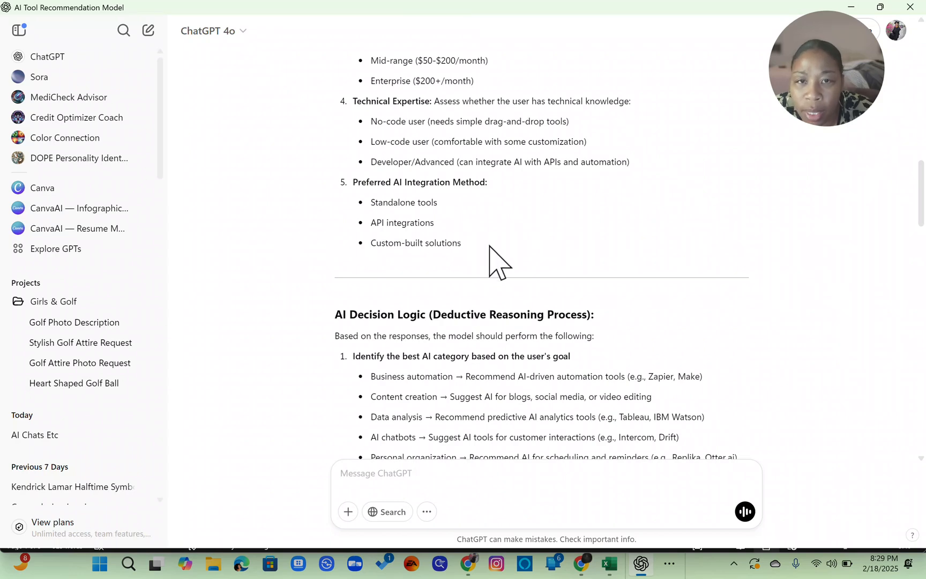
scroll(511, 265, down, 5)
scroll(512, 268, up, 2)
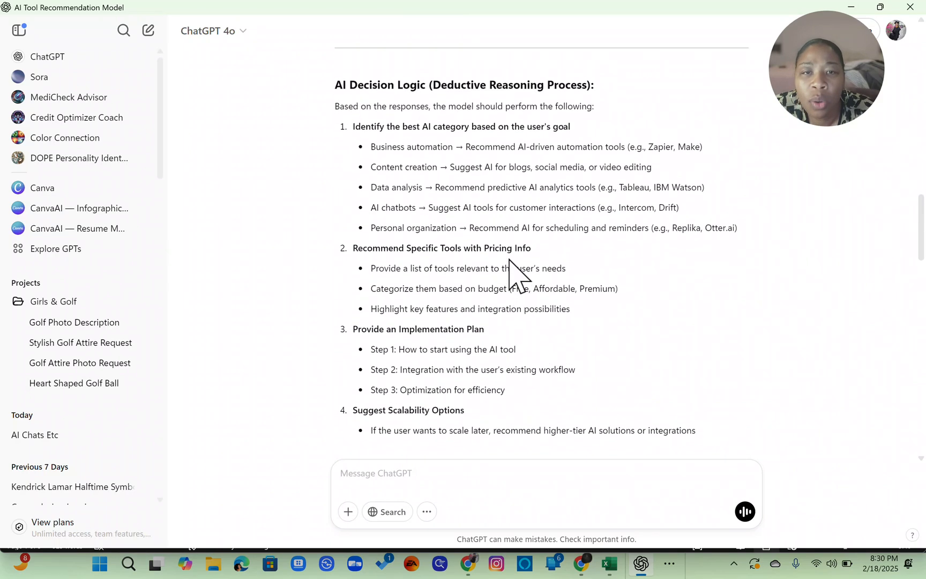
scroll(512, 263, down, 1)
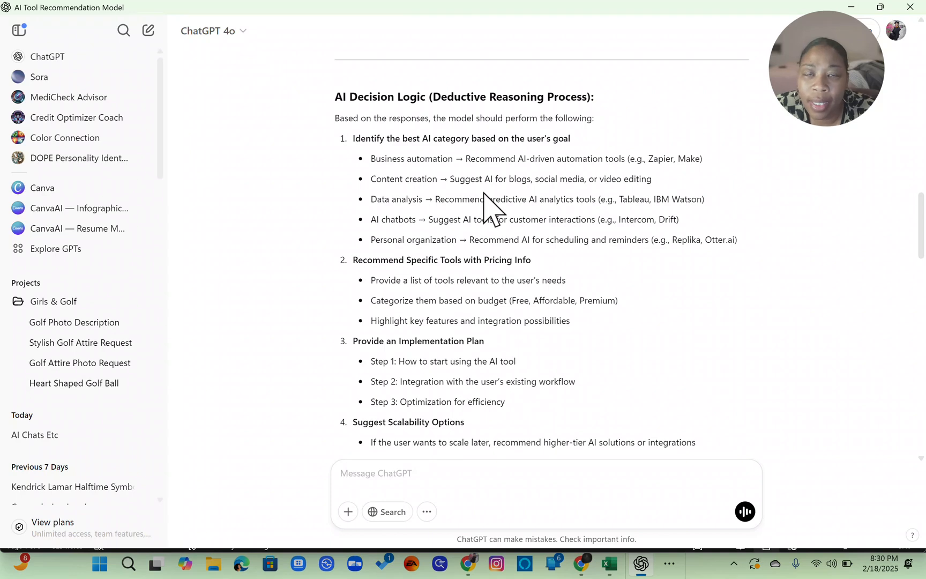
scroll(484, 198, down, 7)
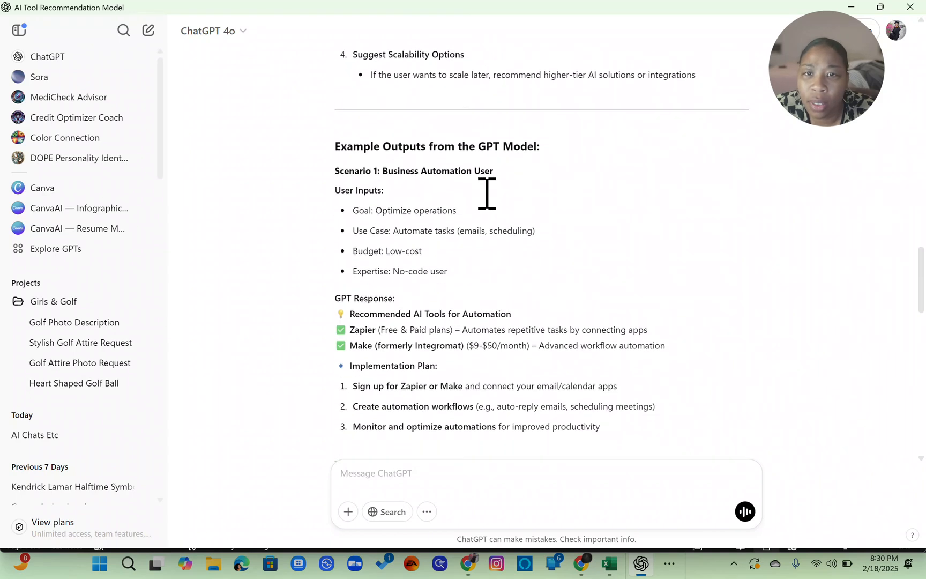
scroll(486, 201, down, 1)
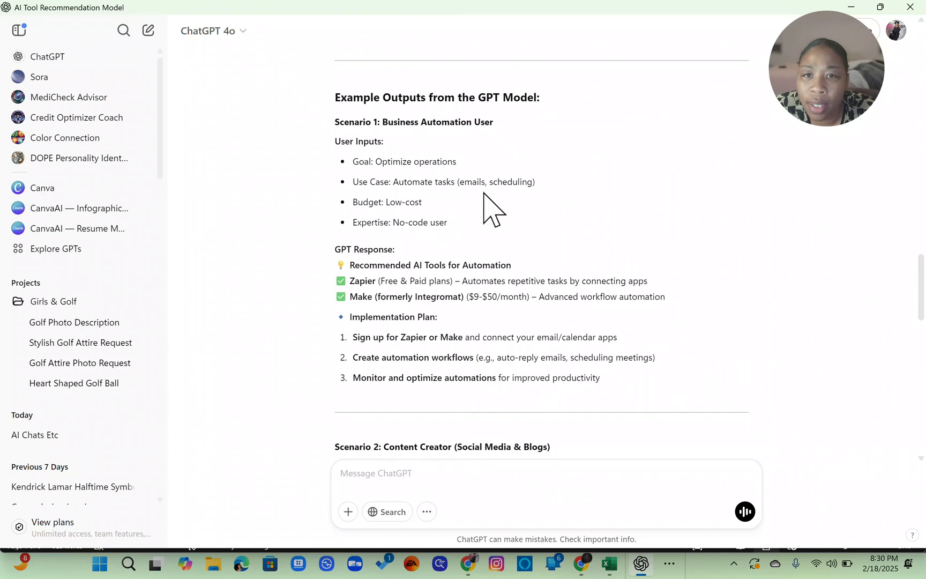
scroll(494, 179, down, 1)
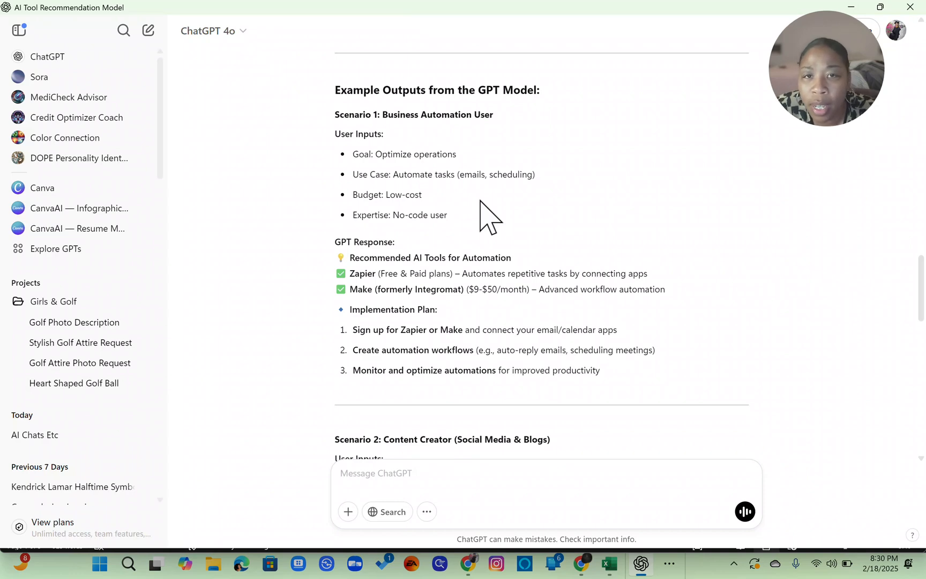
scroll(485, 212, down, 4)
scroll(485, 212, up, 2)
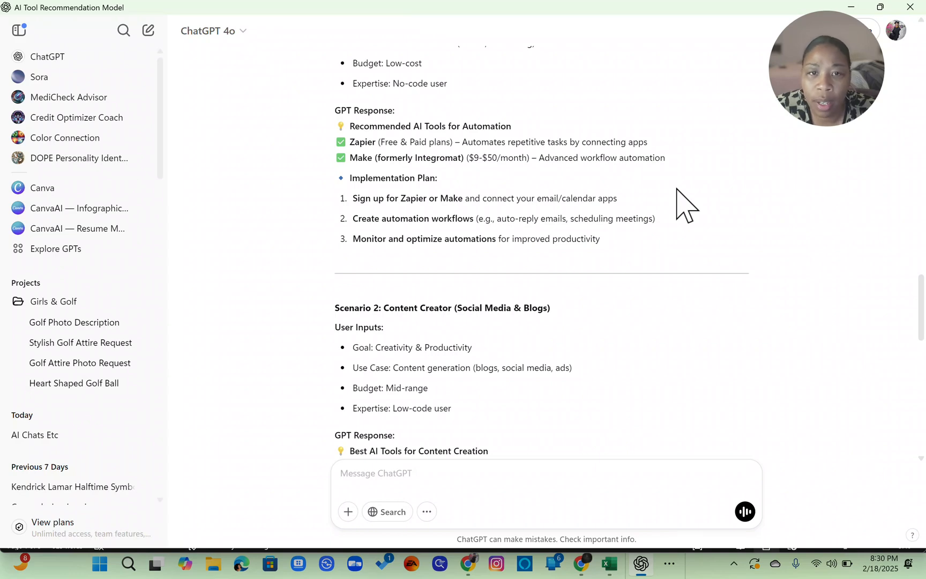
scroll(684, 205, down, 8)
scroll(685, 205, up, 1)
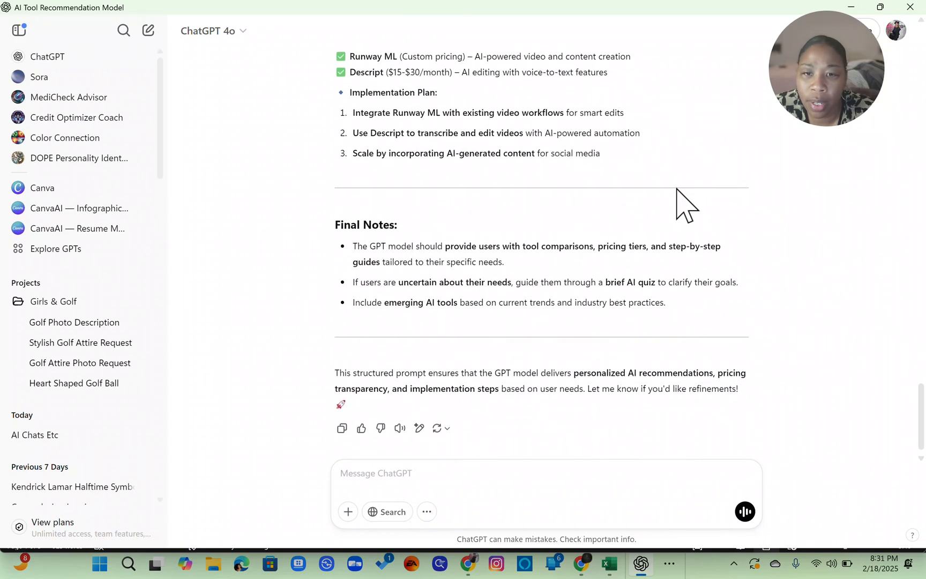
scroll(685, 205, up, 15)
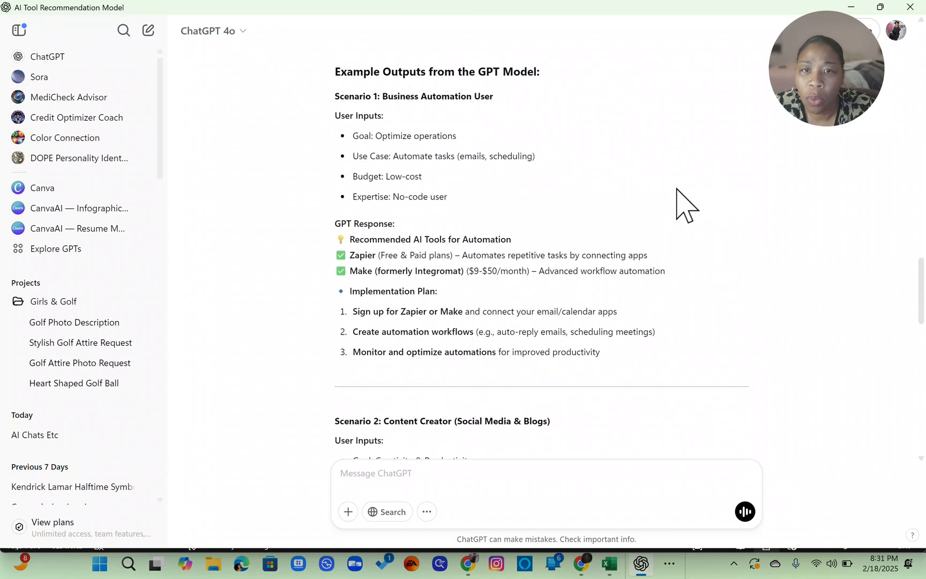
scroll(684, 206, down, 10)
scroll(683, 204, down, 10)
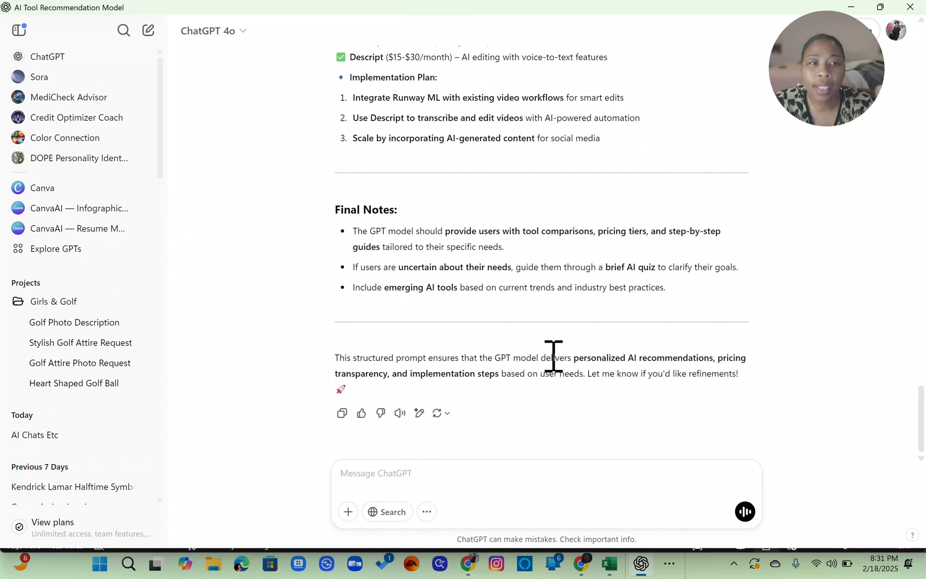
scroll(554, 356, up, 7)
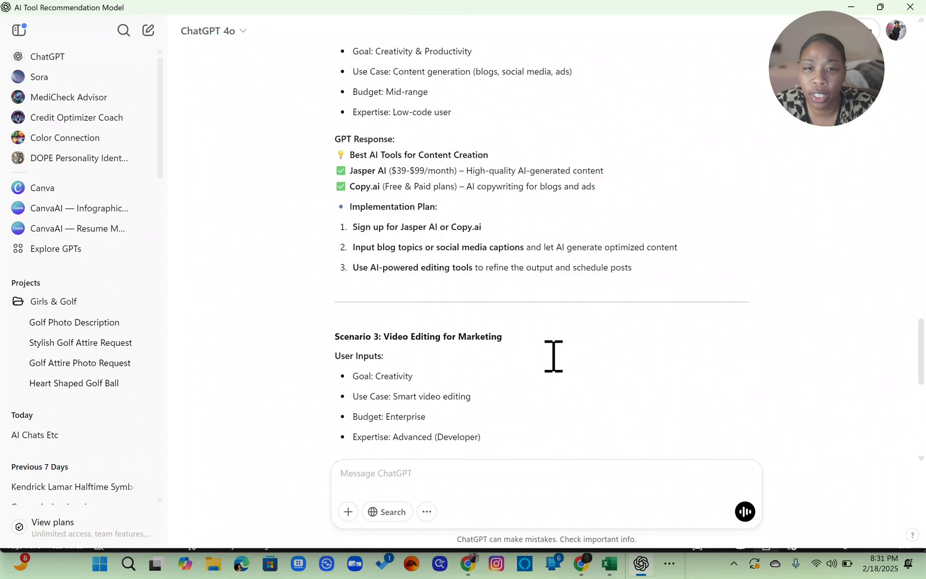
scroll(553, 356, down, 5)
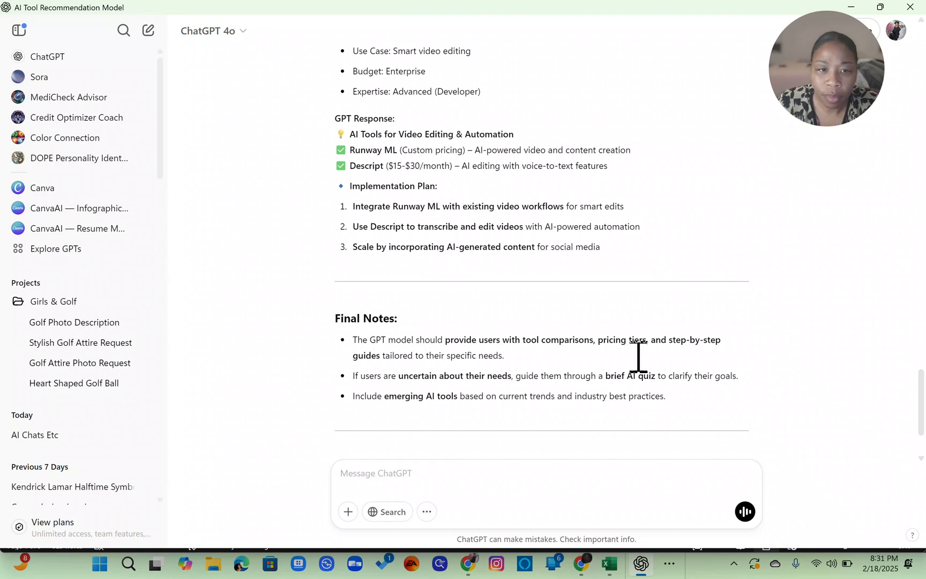
- Select the generated prompt text from the Final Notes back up to the Prompt for GPT Model heading
drag(667, 401, 453, 78)
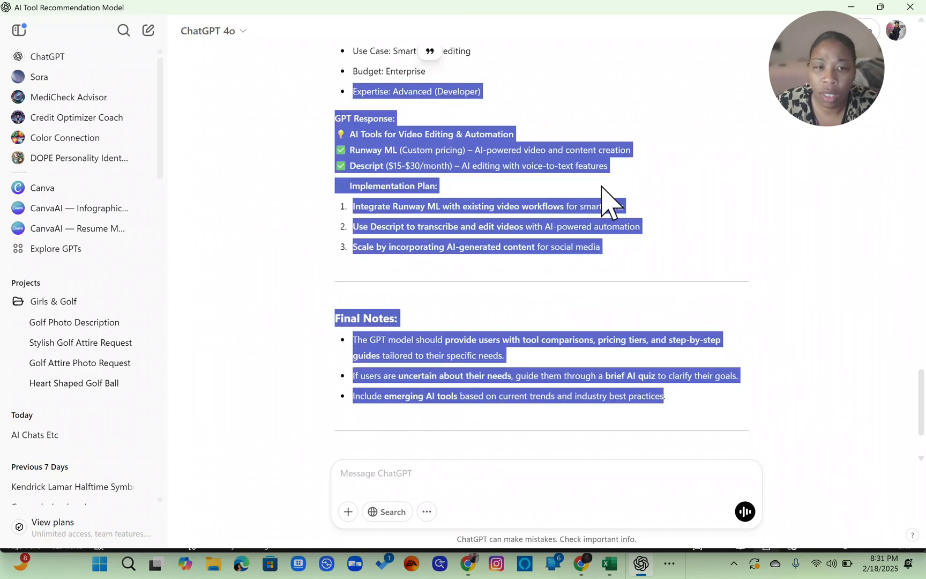
scroll(613, 211, down, 2)
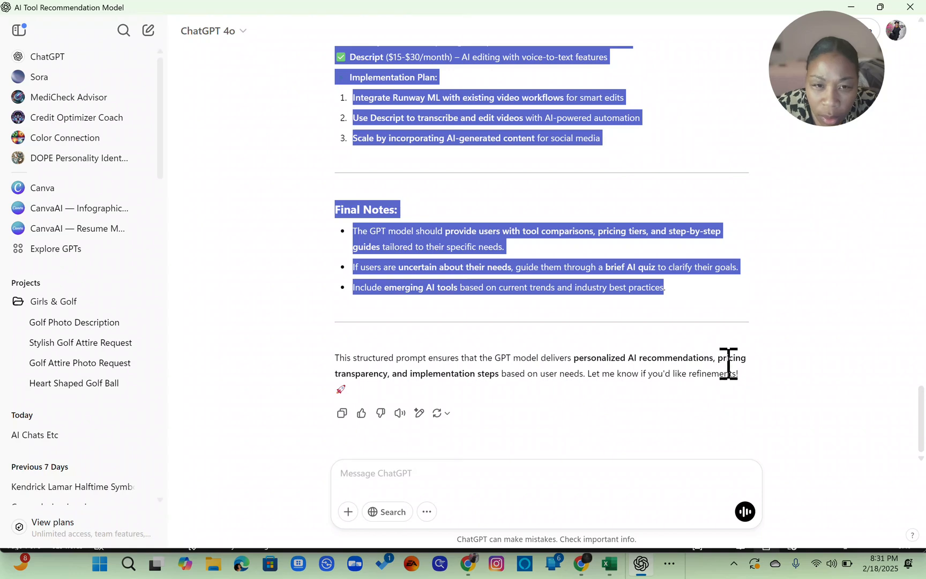
scroll(677, 237, up, 10)
scroll(677, 238, down, 10)
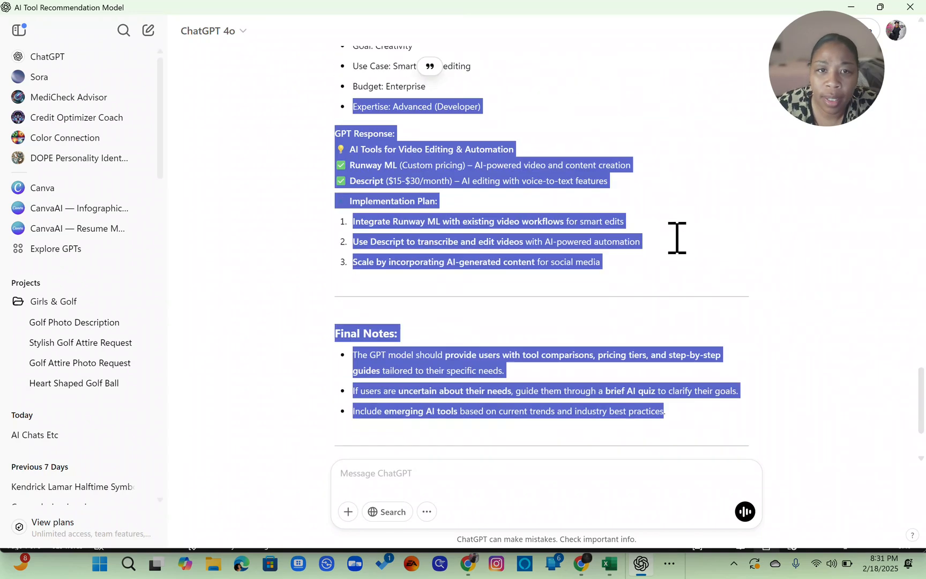
click(726, 420)
drag(675, 426, 315, 315)
key(ctrl+c)
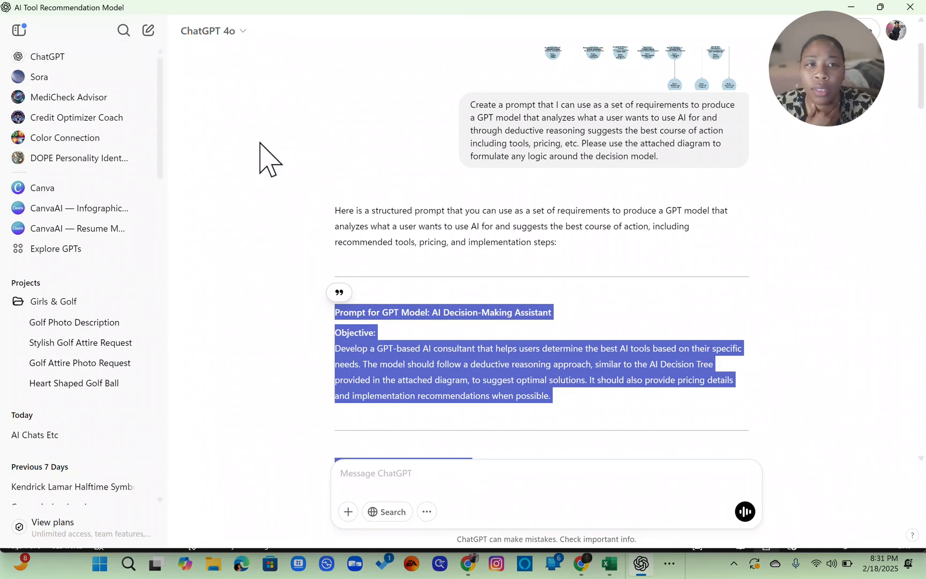
scroll(268, 159, up, 2)
drag(830, 87, 164, 3)
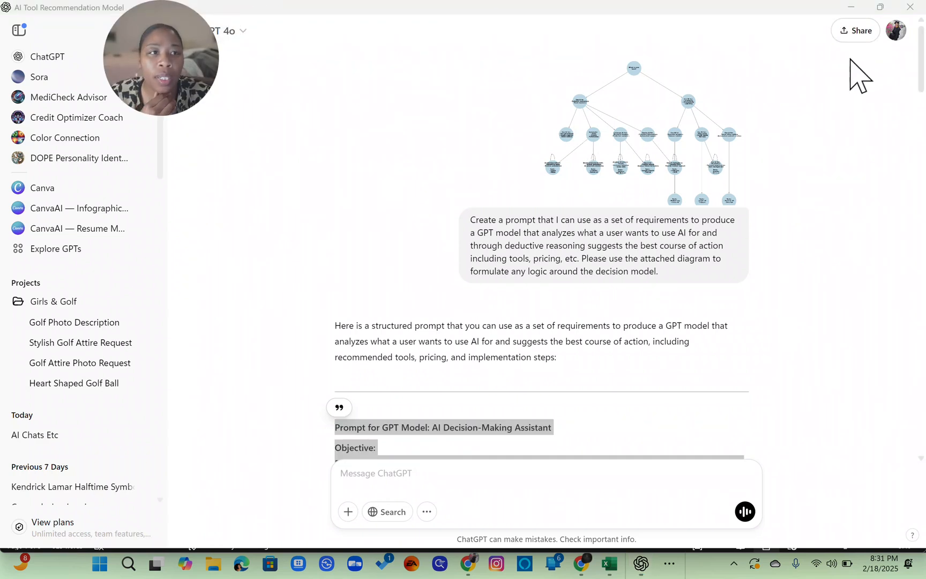
drag(180, 69, 234, 77)
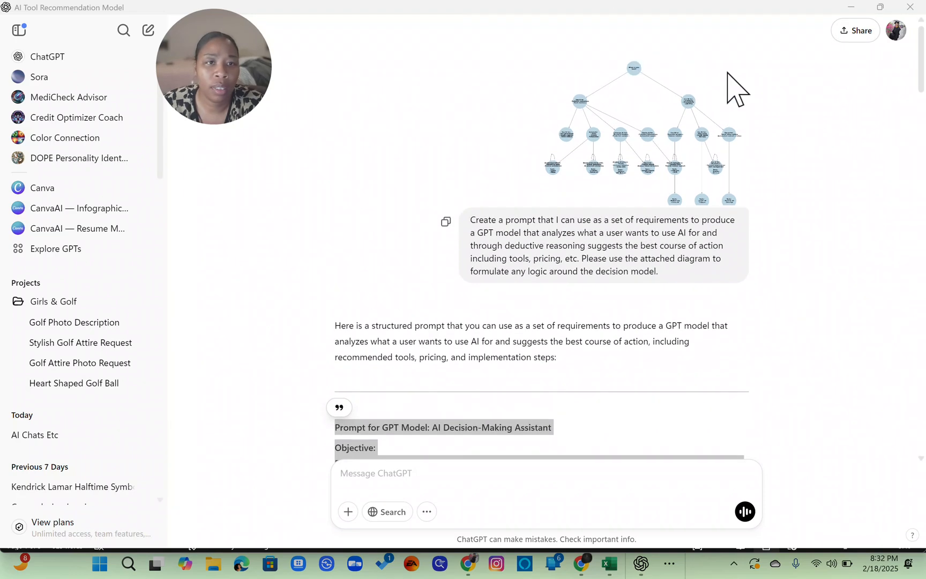
scroll(736, 89, down, 10)
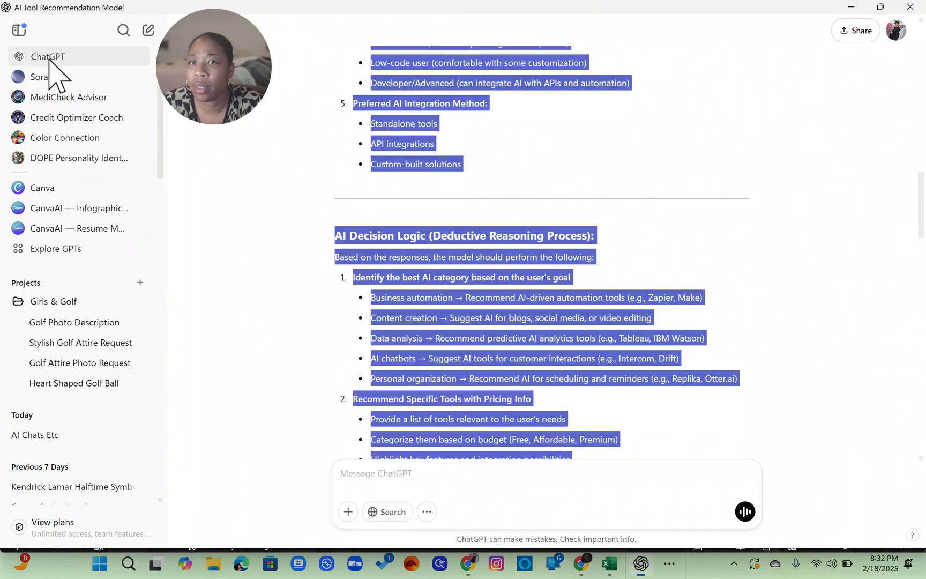
- Open the My GPTs page from the account menu and start creating a new GPT
click(48, 58)
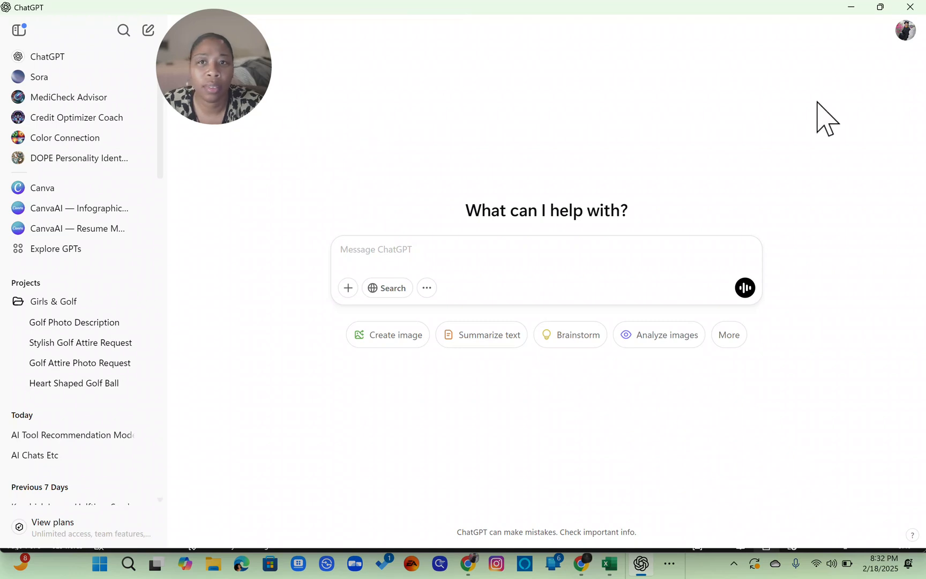
drag(200, 120, 256, 159)
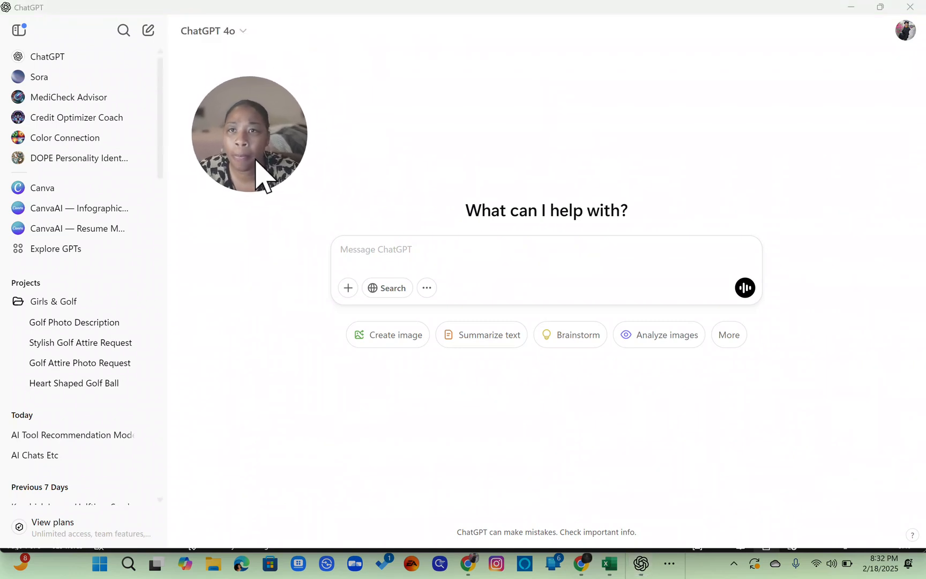
click(906, 33)
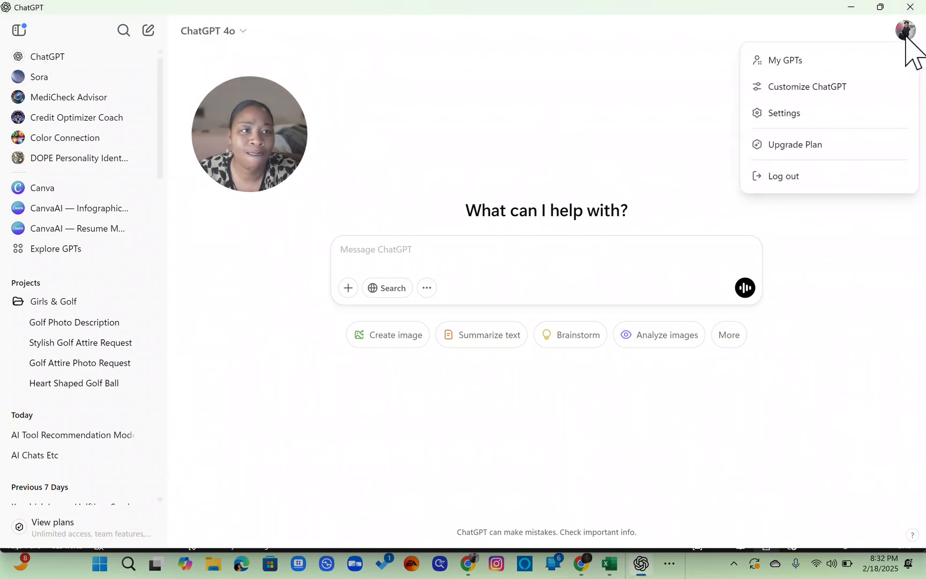
click(795, 61)
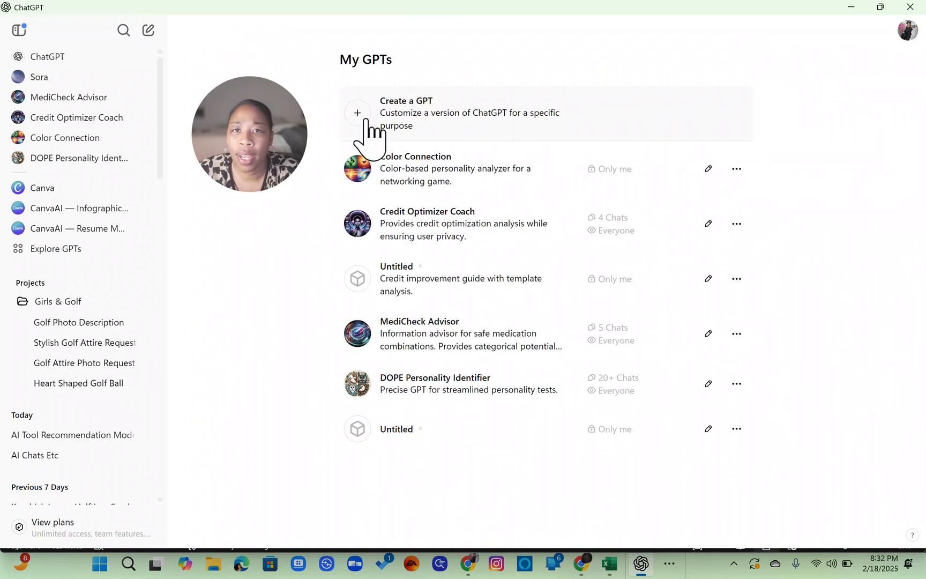
click(366, 121)
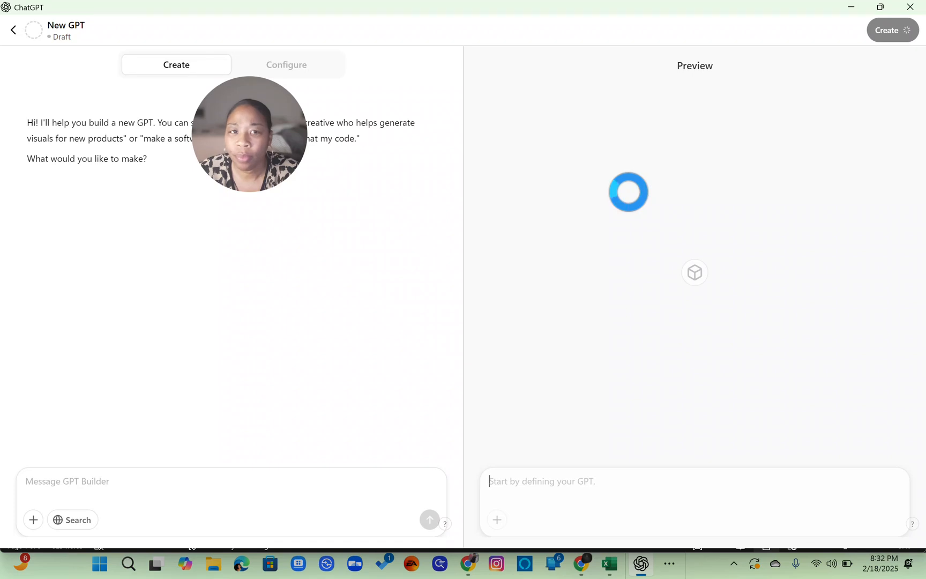
- Paste the copied requirements prompt into the GPT Builder and send it
drag(262, 155, 905, 155)
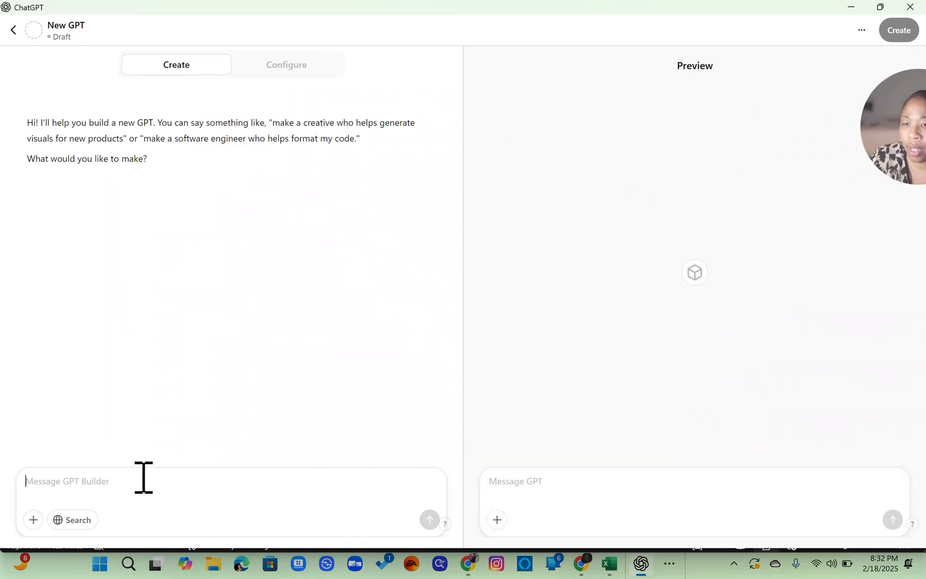
key(ctrl+v)
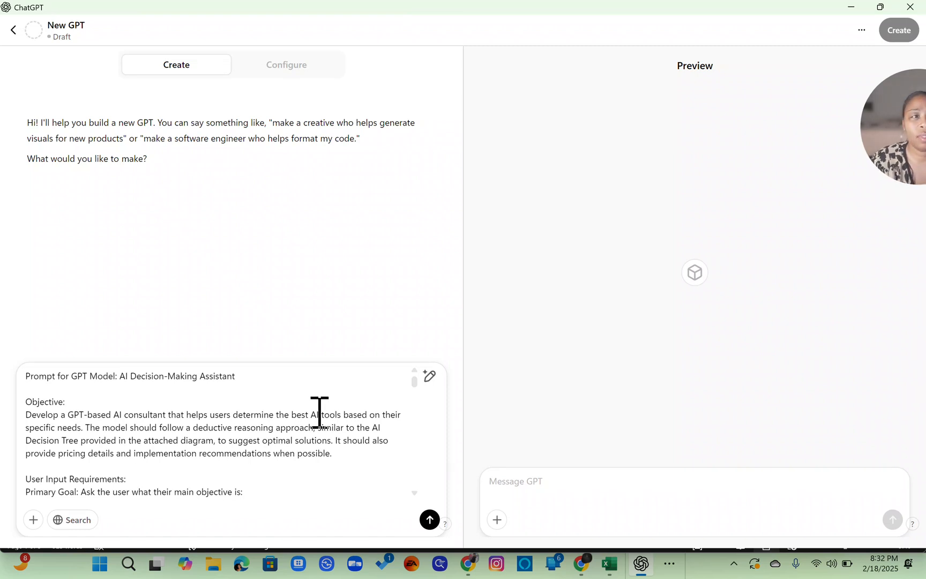
click(429, 519)
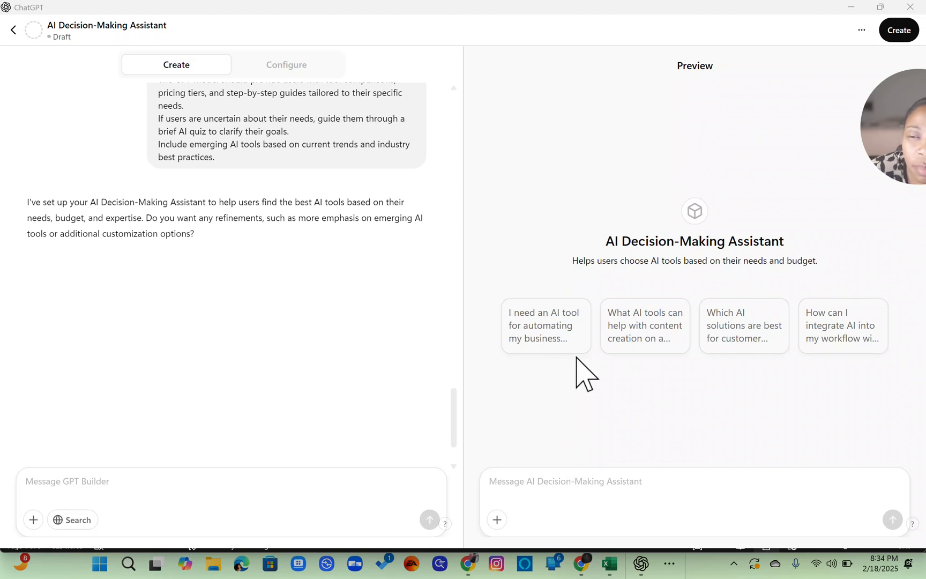
- Test the preview with the starter asking for an AI tool to automate business tasks and review its questions
click(543, 328)
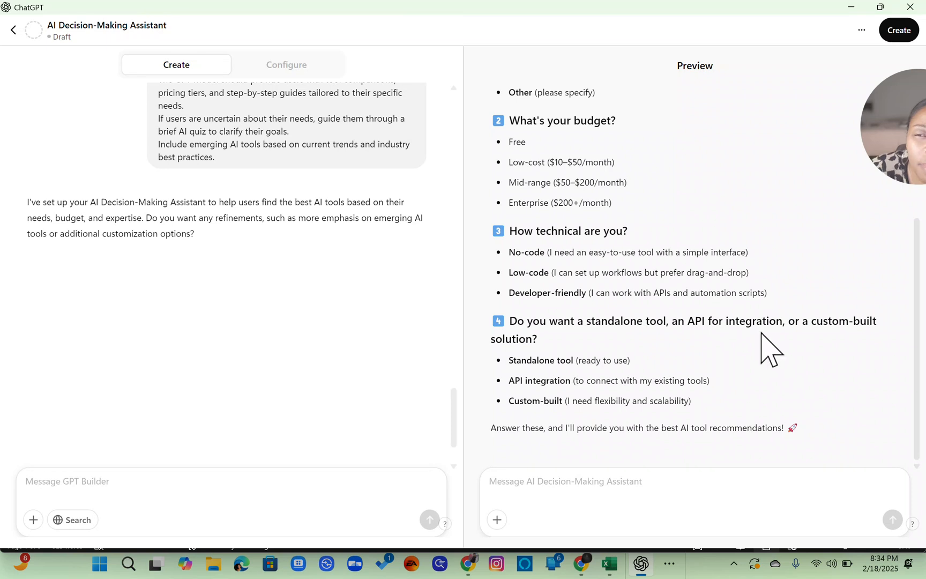
scroll(784, 361, up, 4)
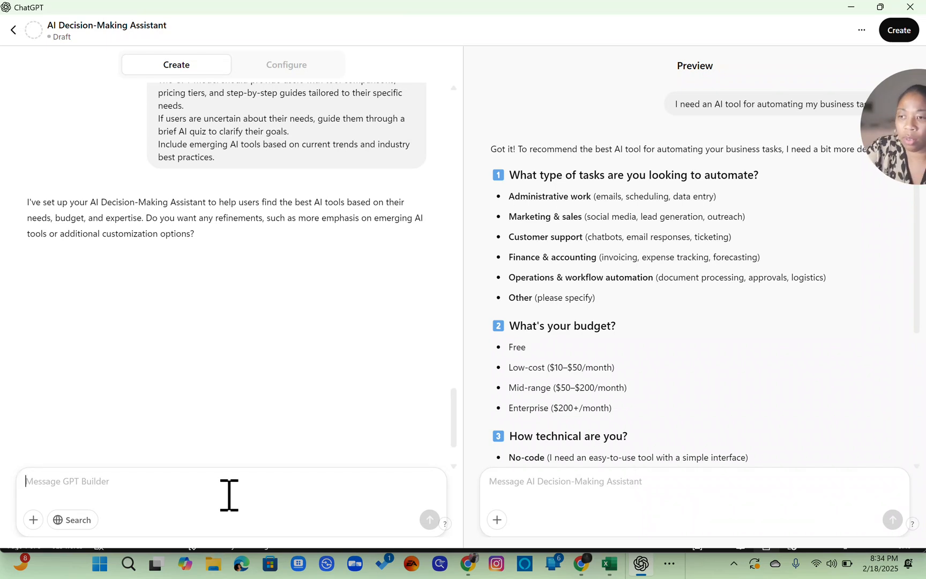
- Tell the GPT Builder: ask the user 1 question at a time with numbered answers, presenting the next question after each answer
text(In this )
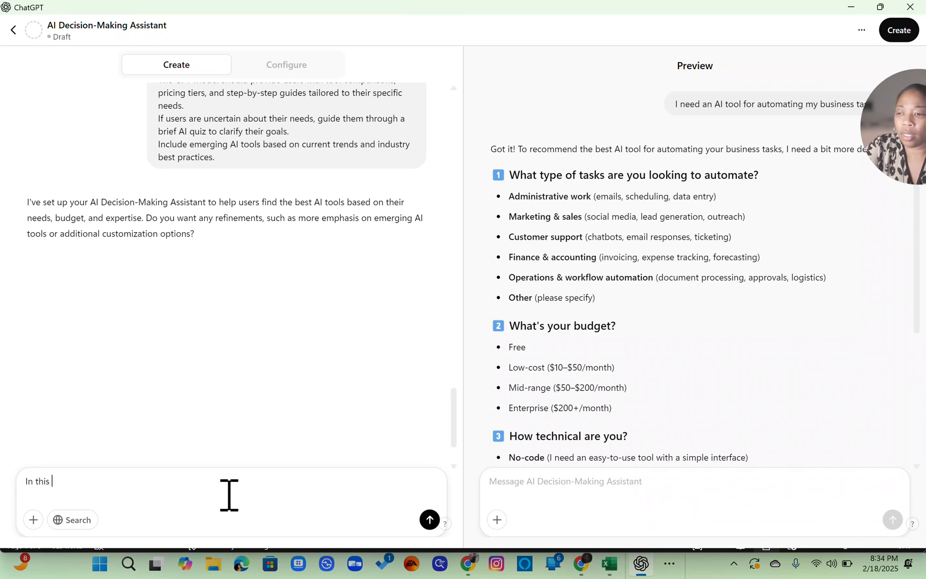
text(GPT, as)
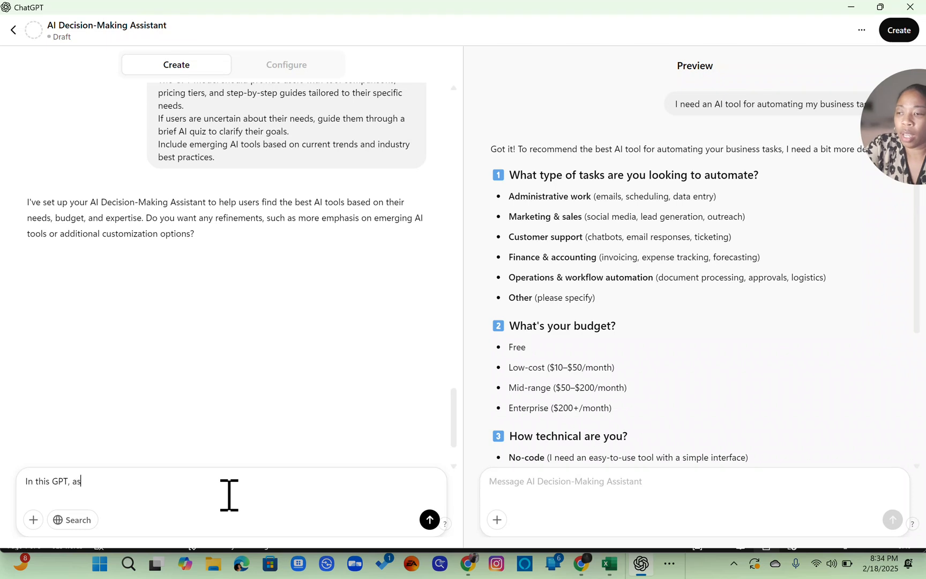
text(k the user 1 )
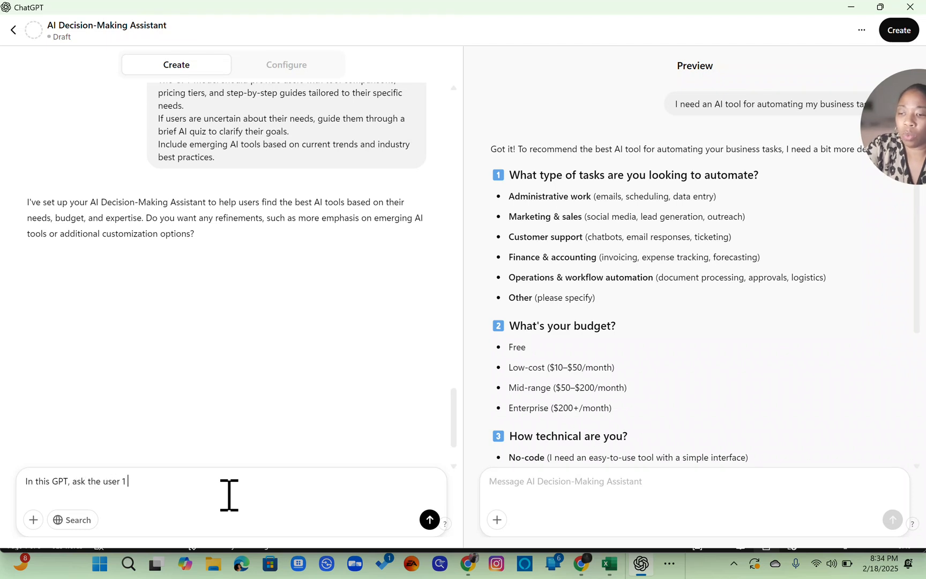
text(question at a)
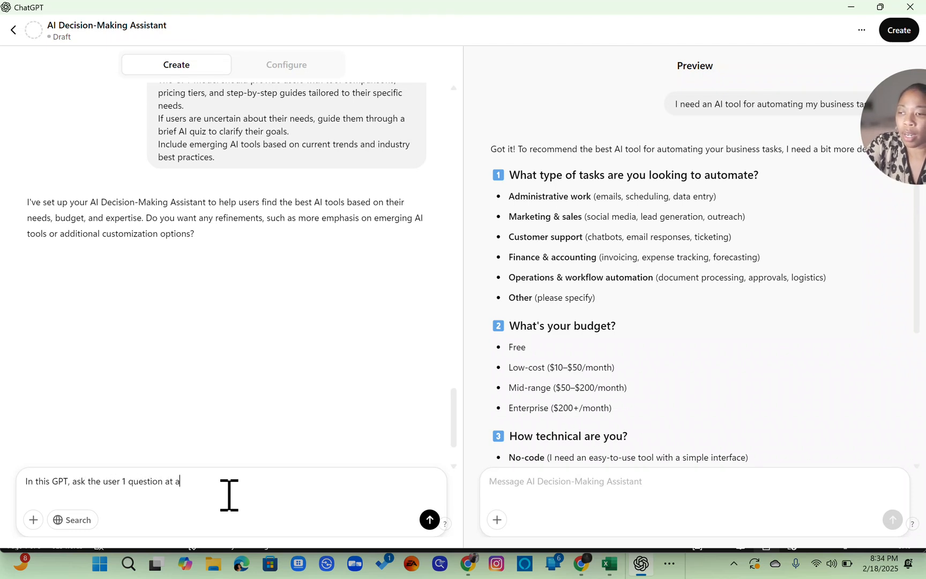
text( time)
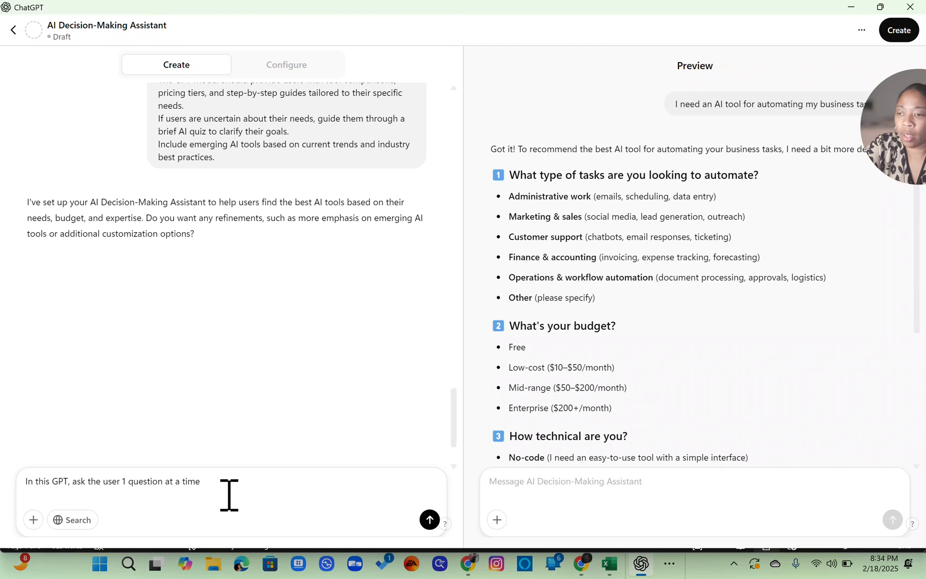
text( and number the)
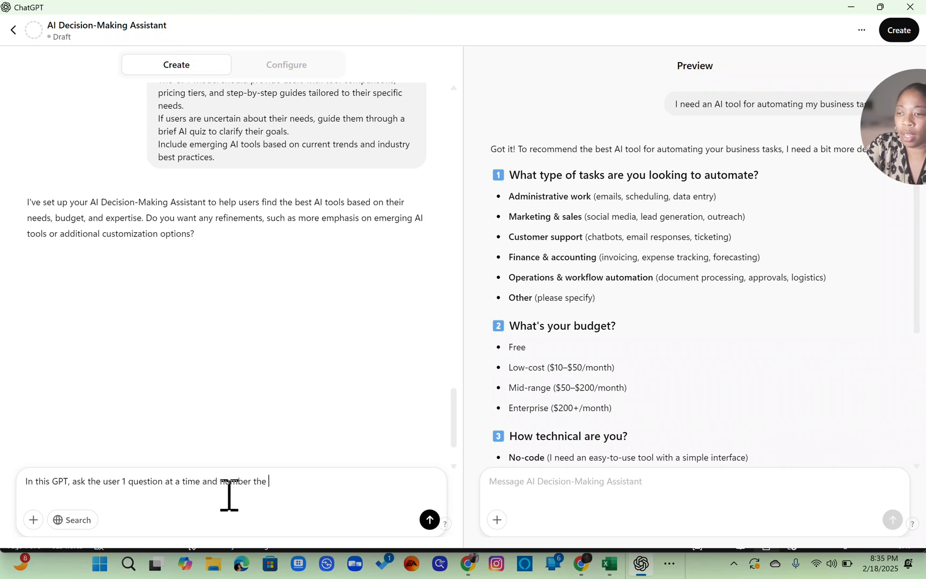
text( answers )
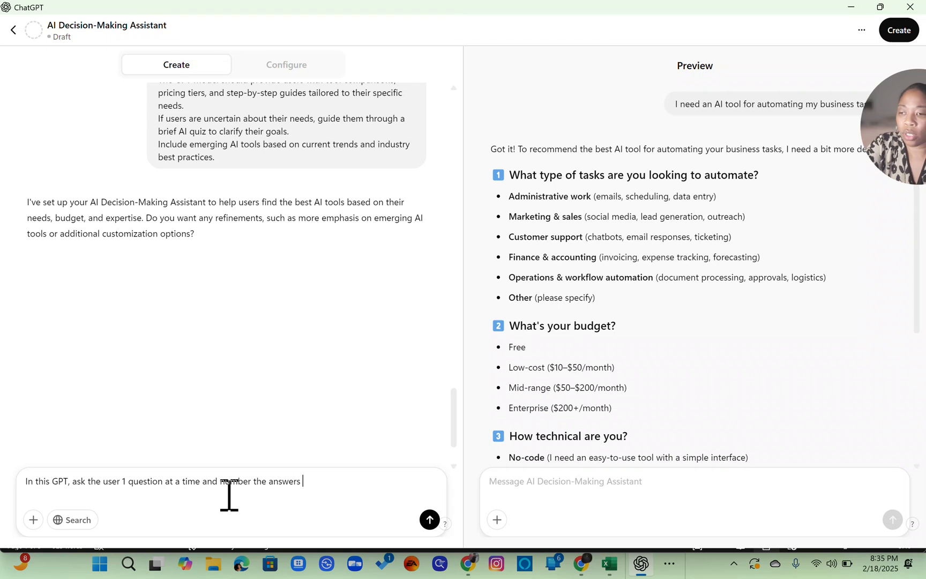
text(so the user can)
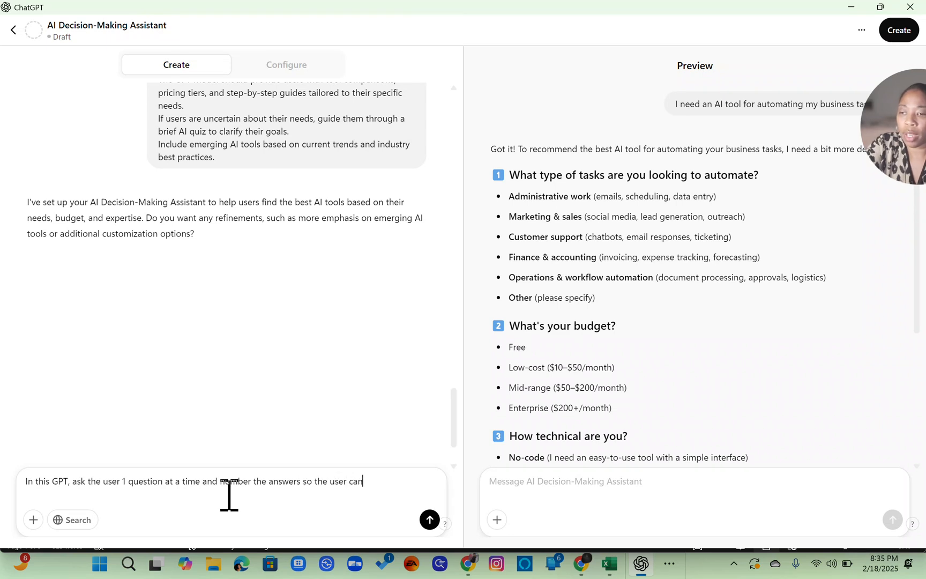
text( reply with a n)
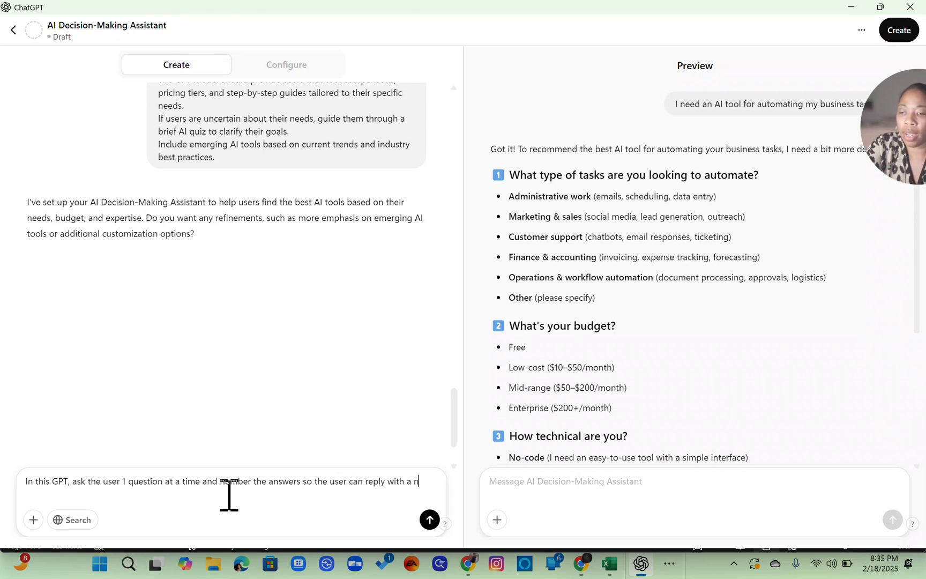
text(umber inste)
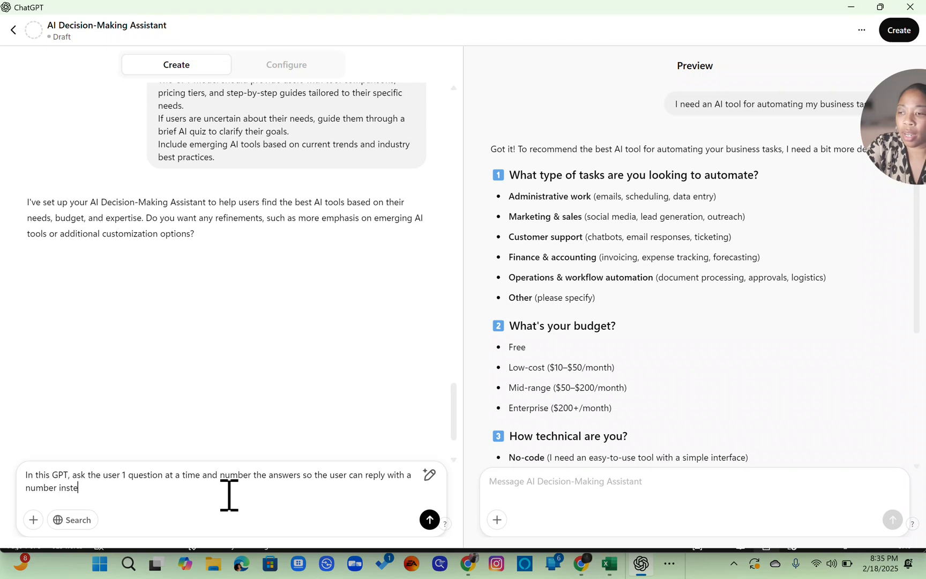
text(ad of tex)
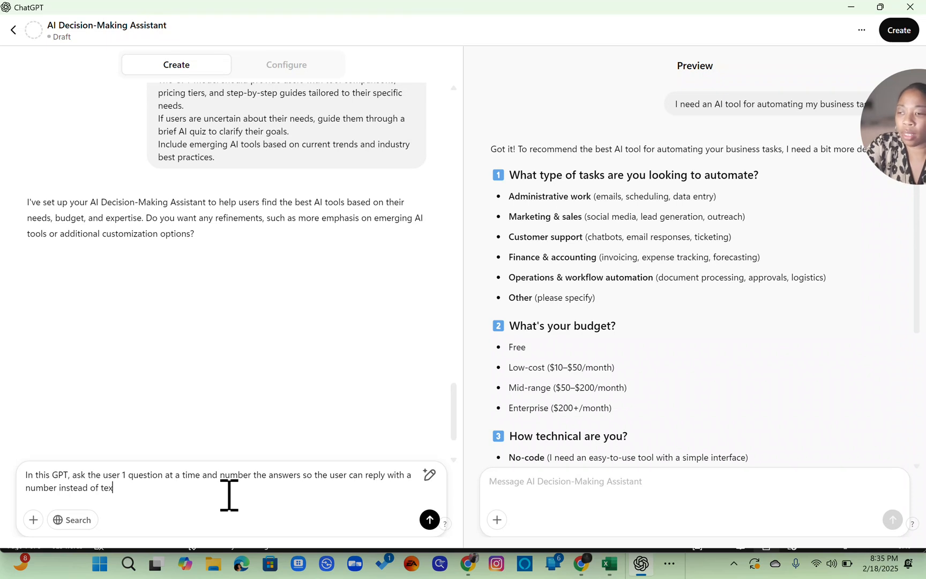
text(t. Then)
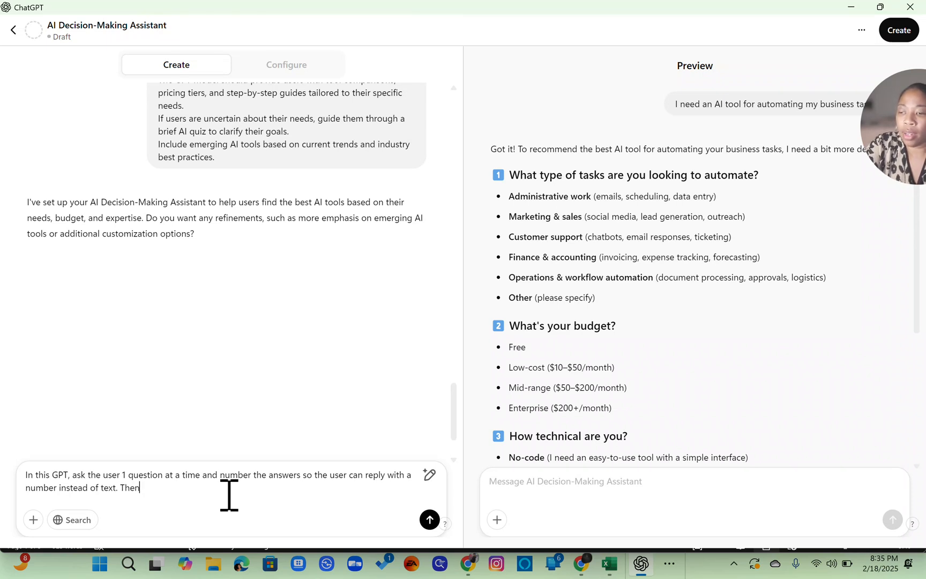
text( after t)
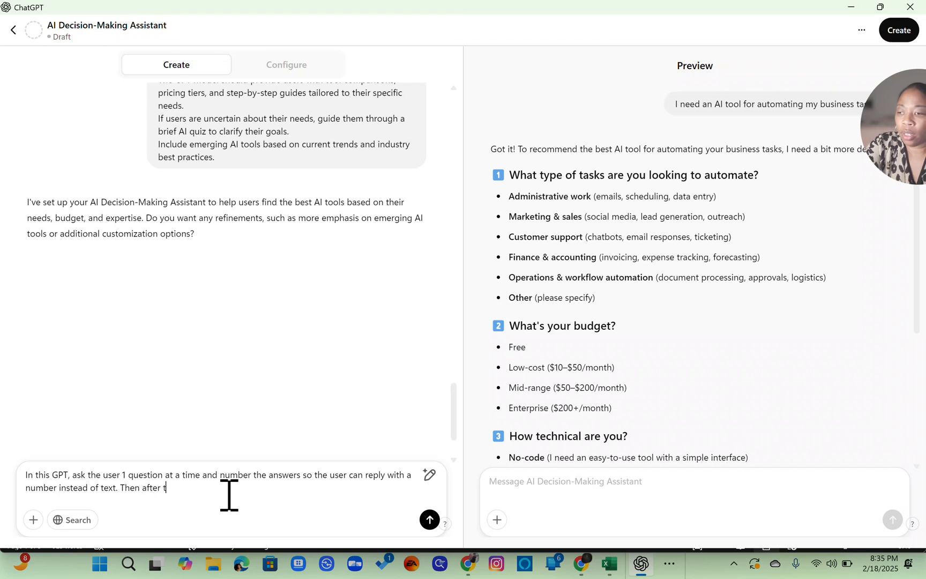
text(he previous question h)
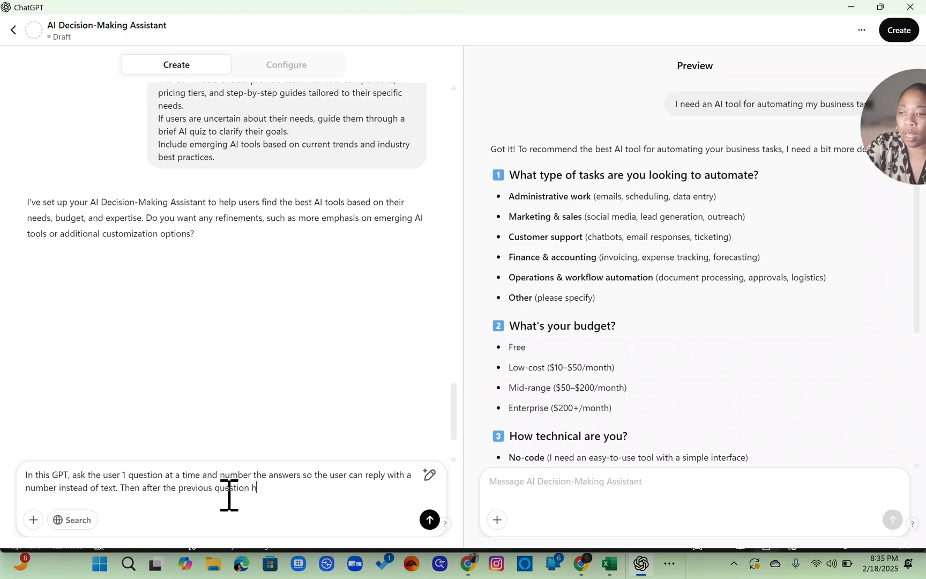
text(as been answered, )
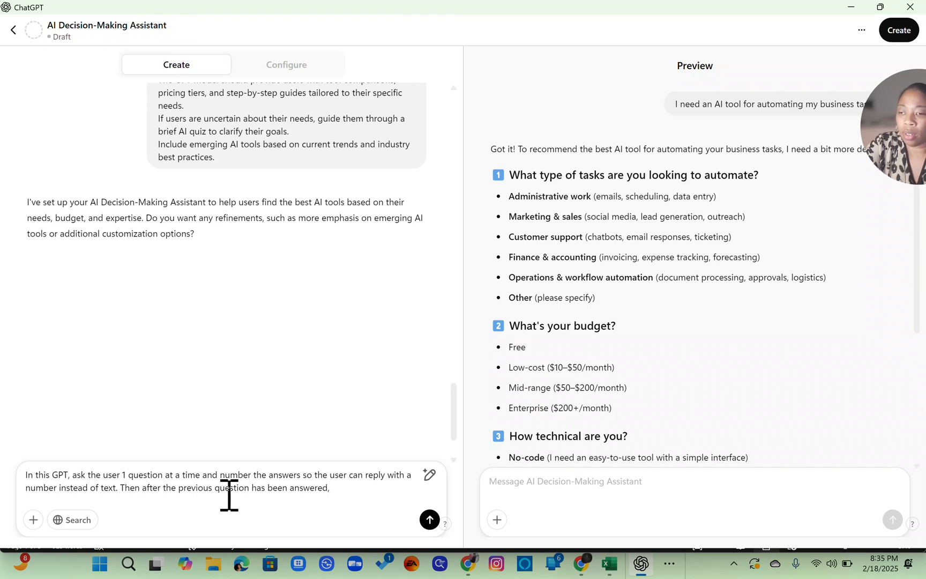
text(present the ne)
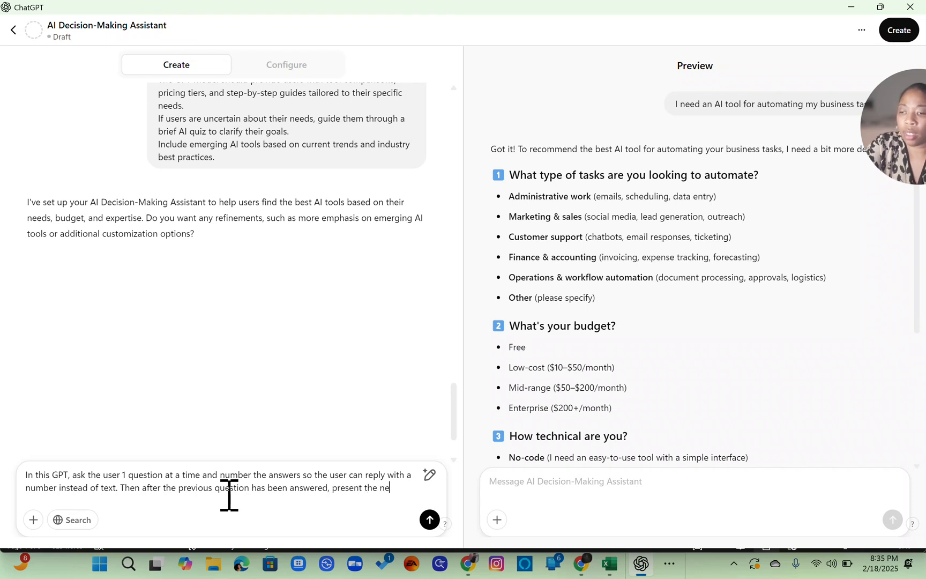
text(xt questions)
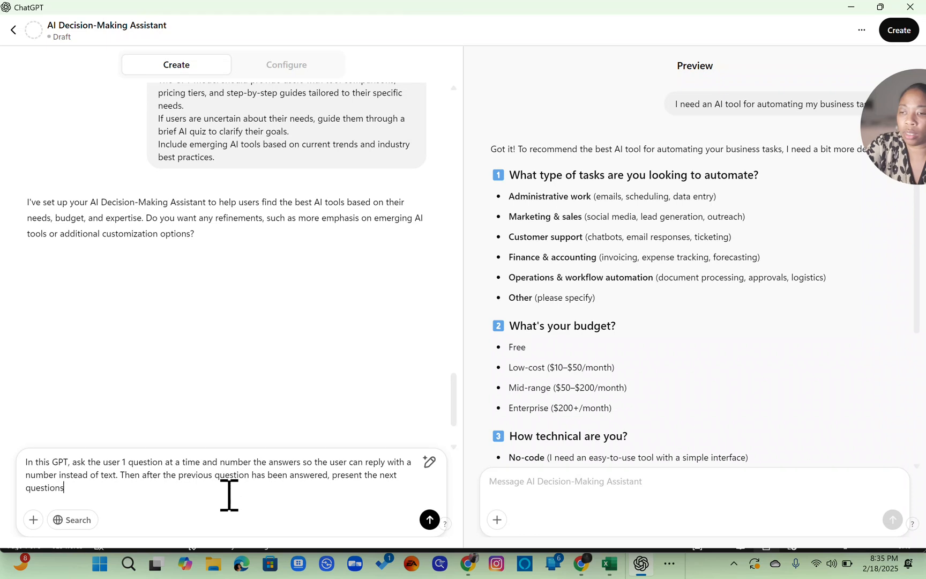
key(BackSpace)
text(.)
key(Return)
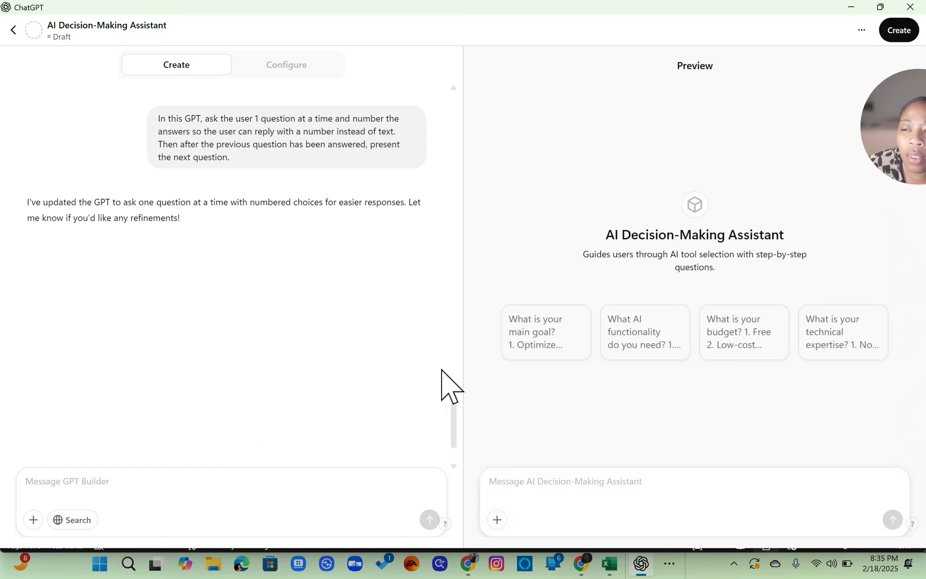
- Test the preview with the main-goal starter and reply 3 to choose Improve productivity
click(557, 346)
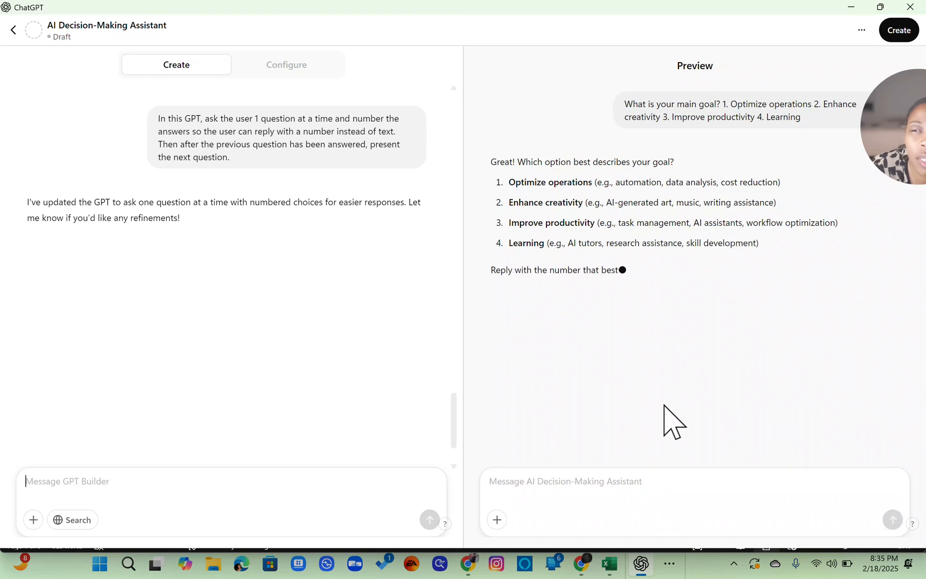
click(620, 487)
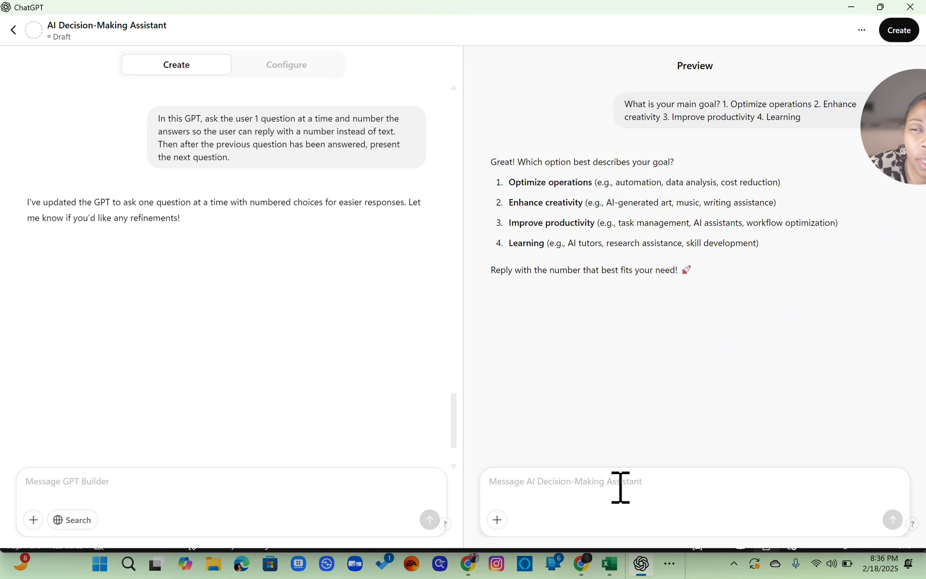
text(3)
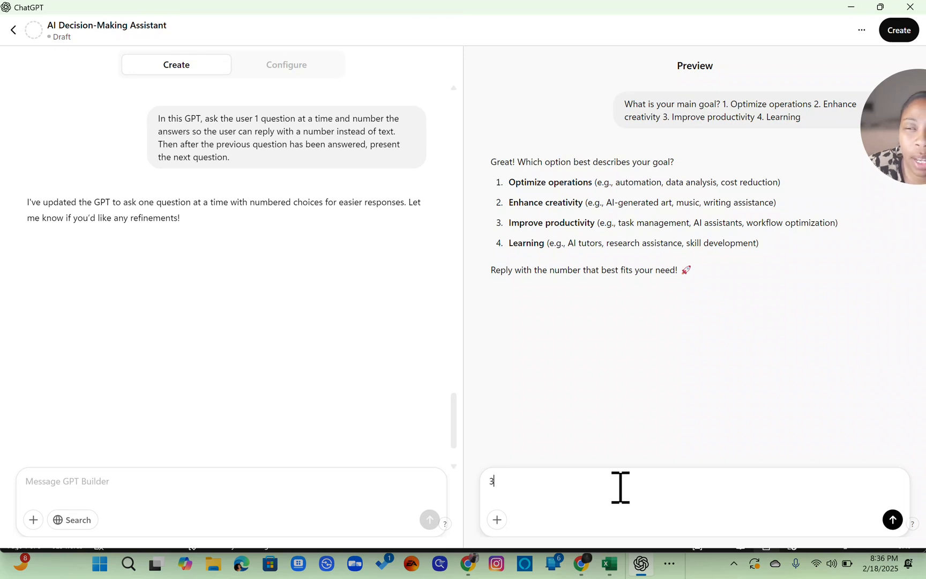
key(Return)
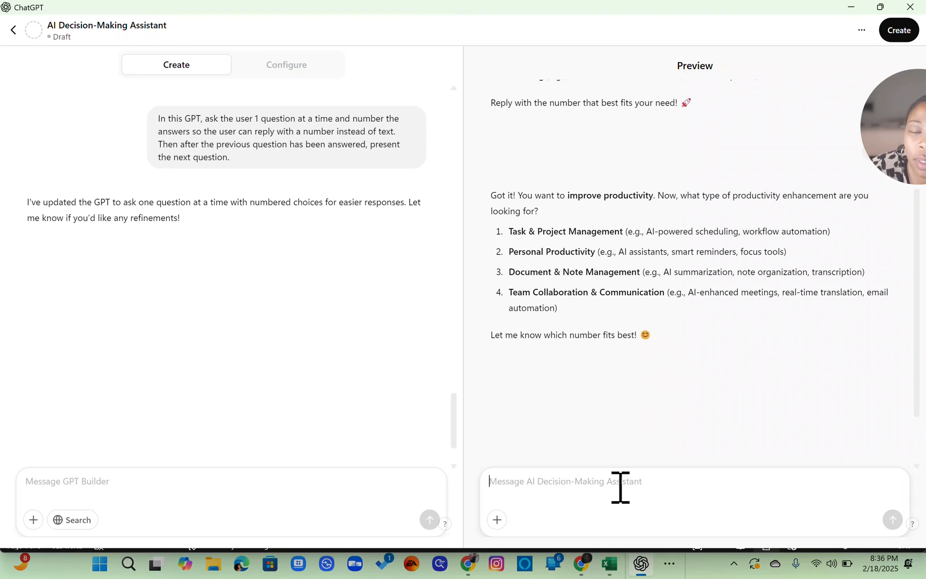
- Answer the preview's questions with 2, 1 and 1 to choose Personal Productivity, AI Assistants and the Free budget
text(2)
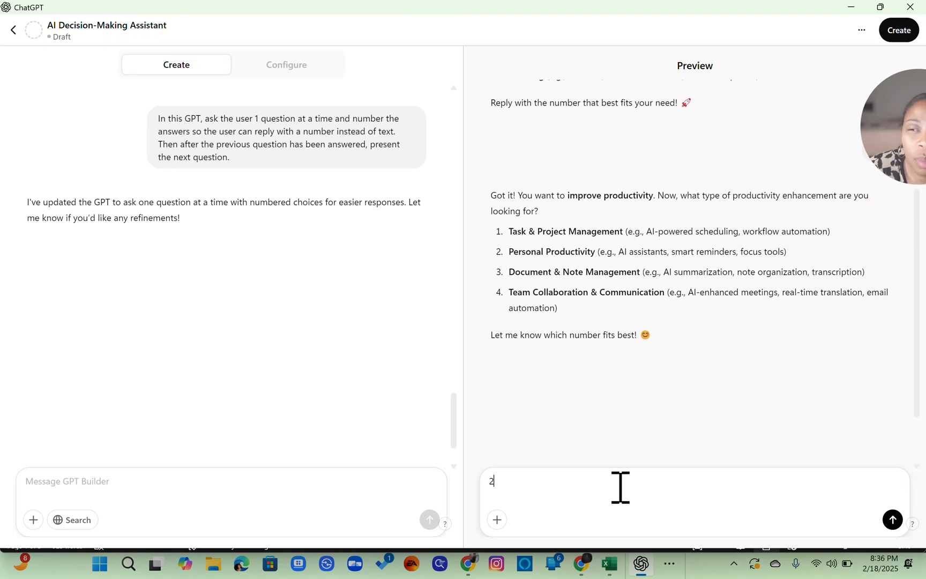
key(Return)
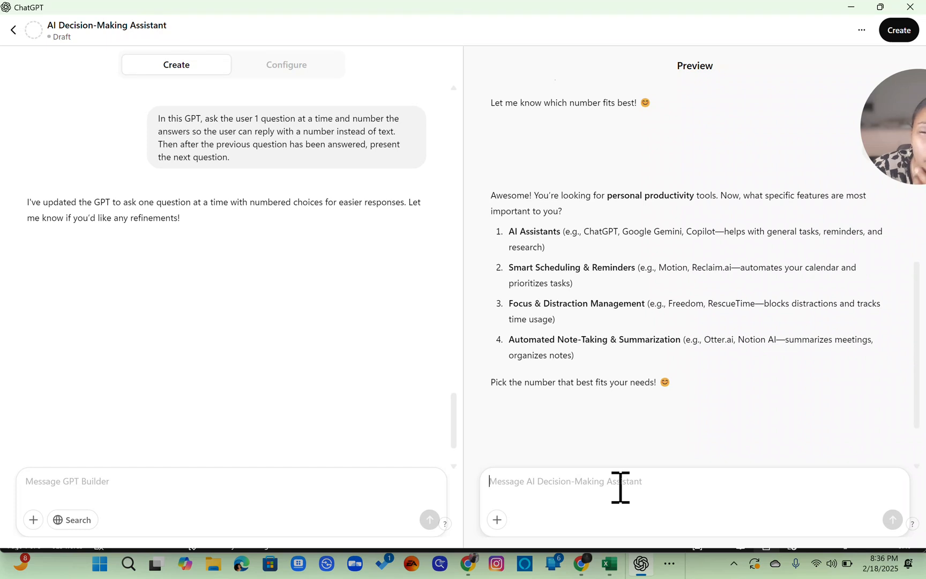
text(1)
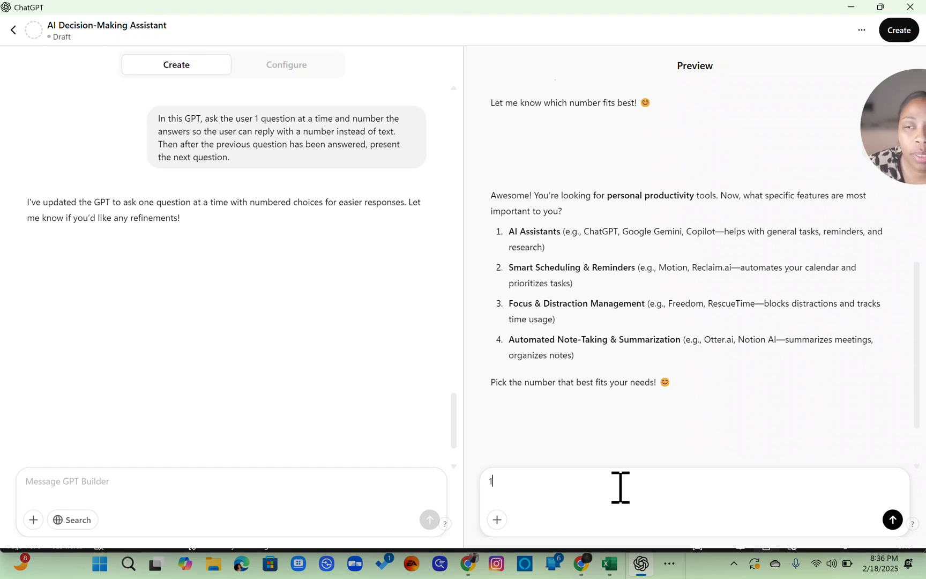
key(Return)
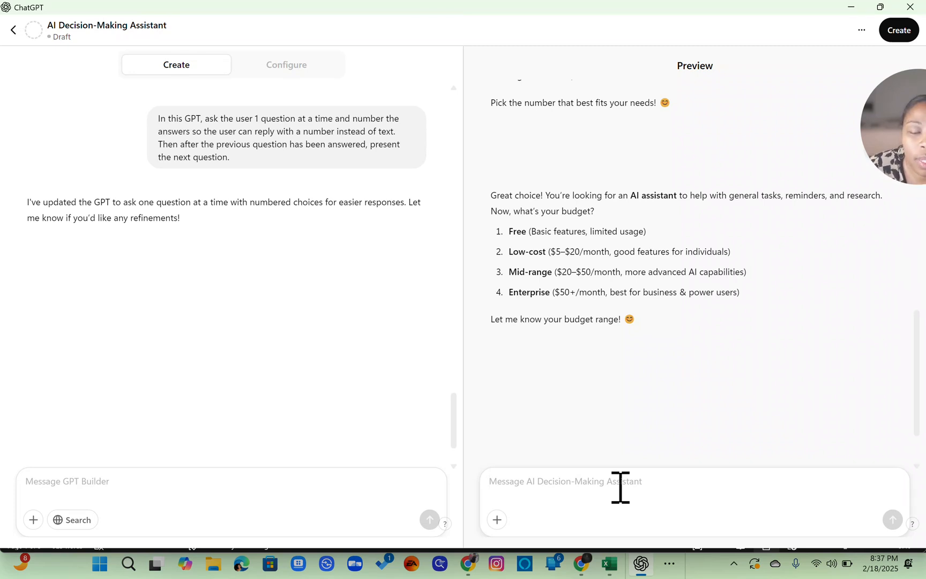
text(1)
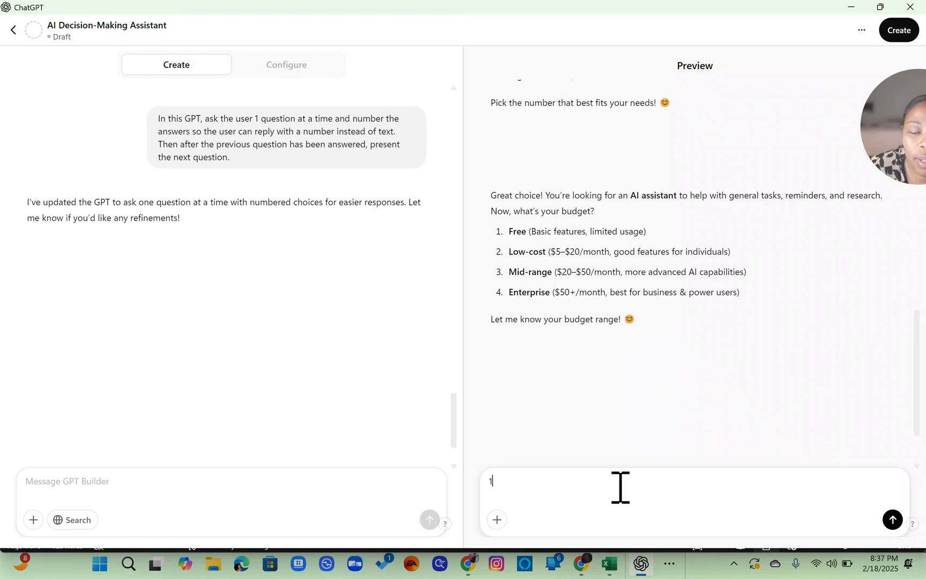
key(Return)
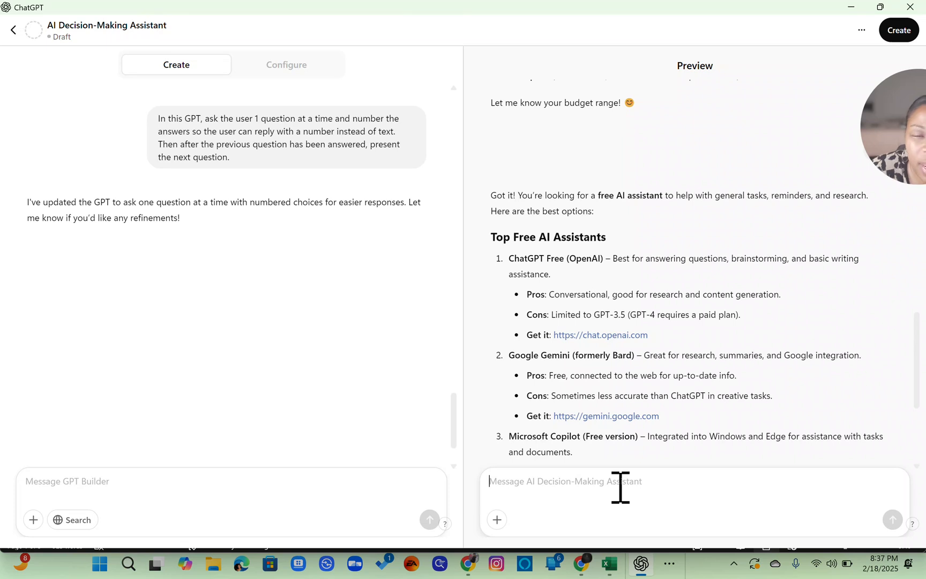
scroll(706, 358, down, 4)
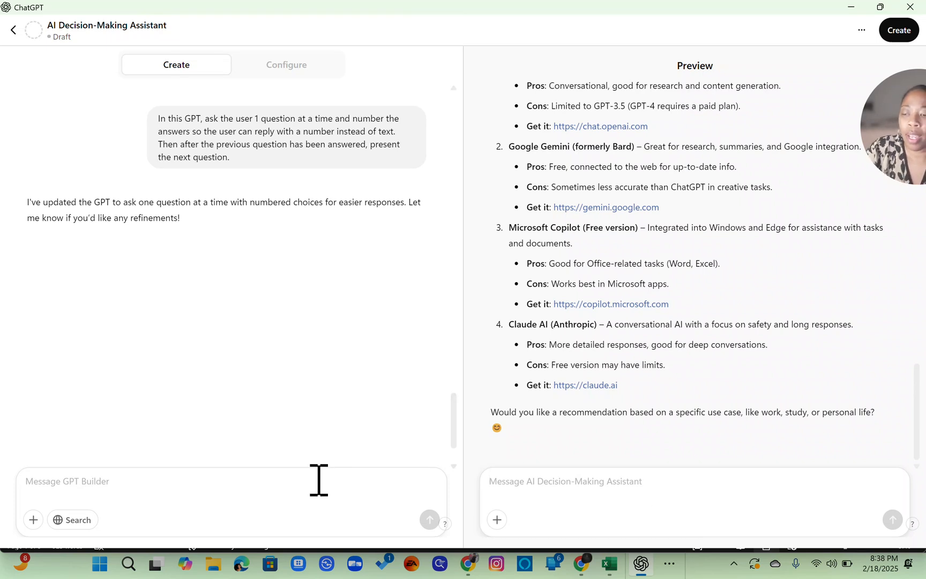
- Tell the GPT Builder: after the tools options are provided, give the user an implementation plan once they select the tool they wish to use
text(Afte)
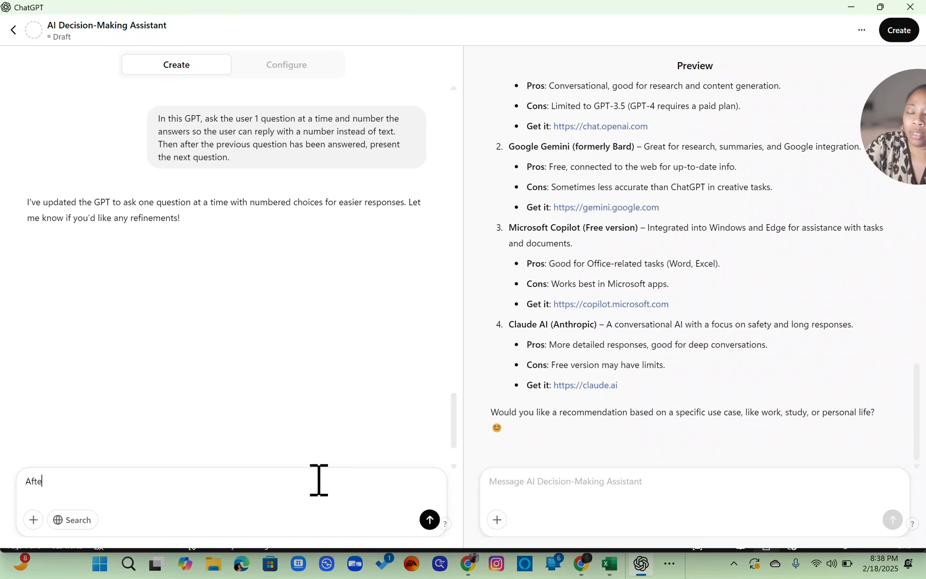
text(r the )
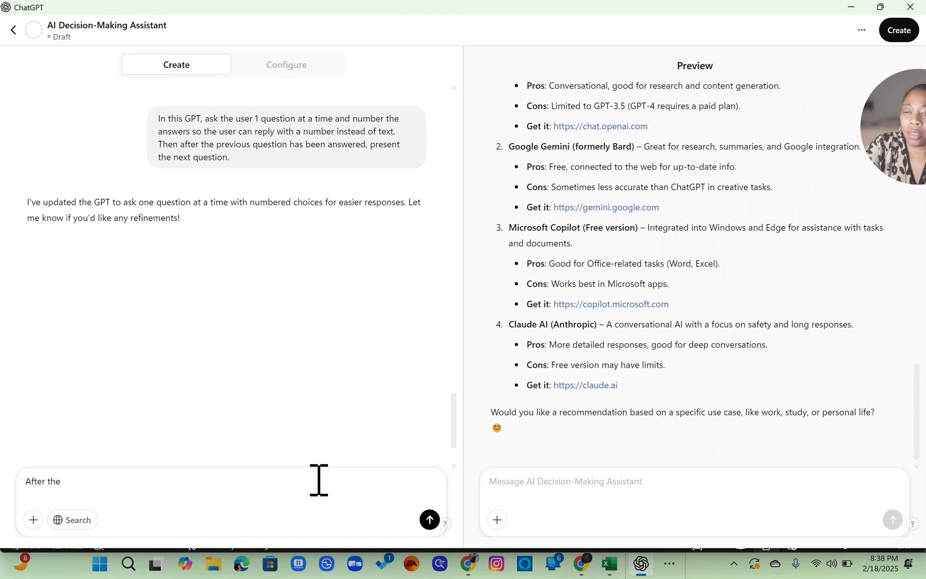
text(tools opti)
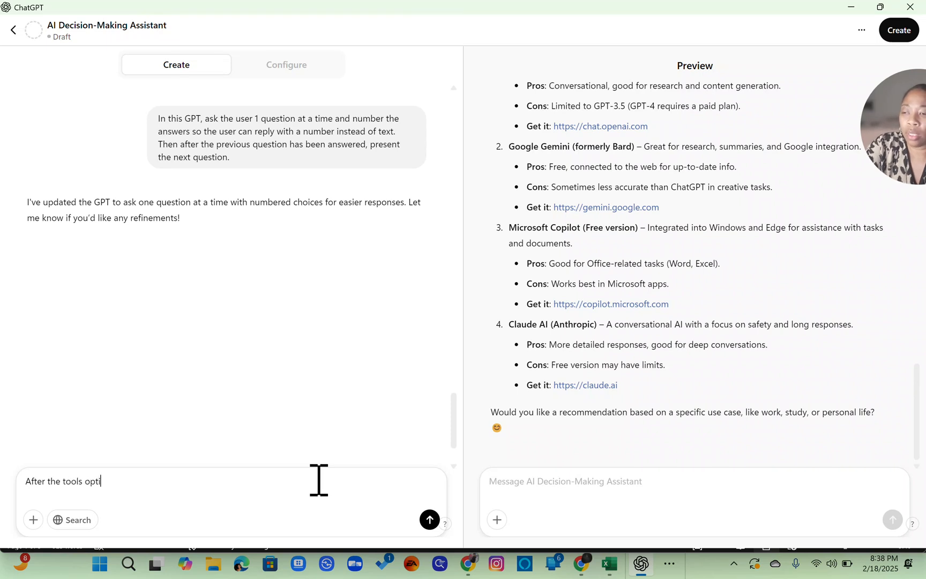
text(ons are provid)
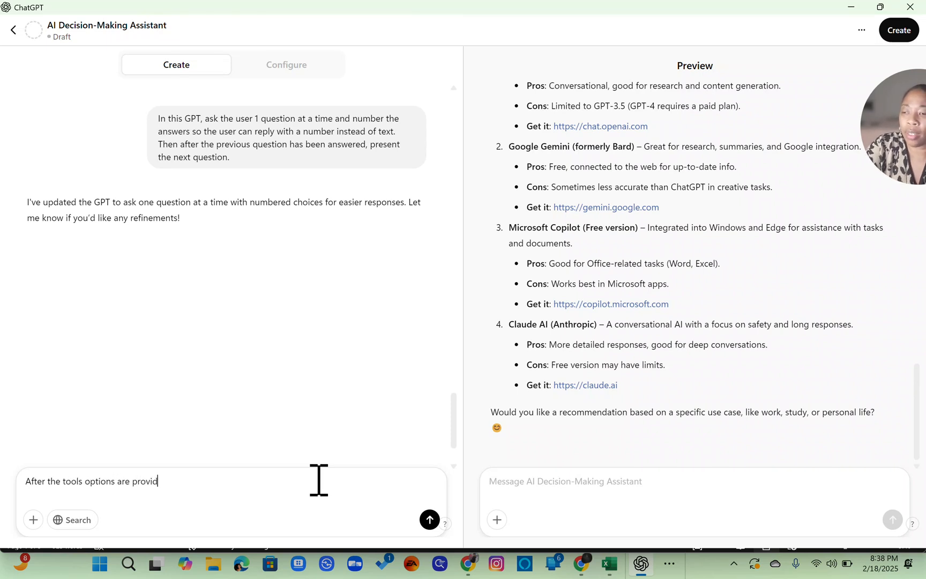
text(ed, th)
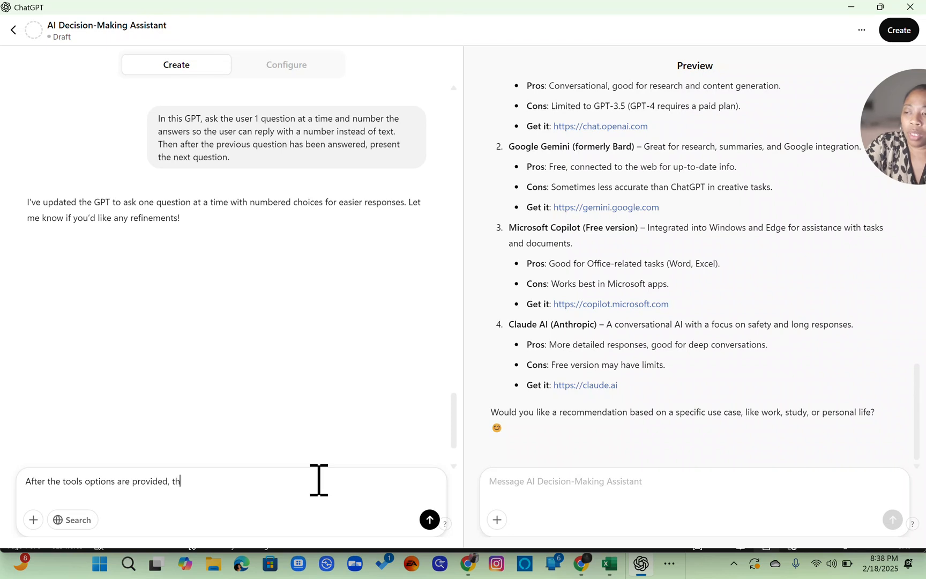
text(is GPT should )
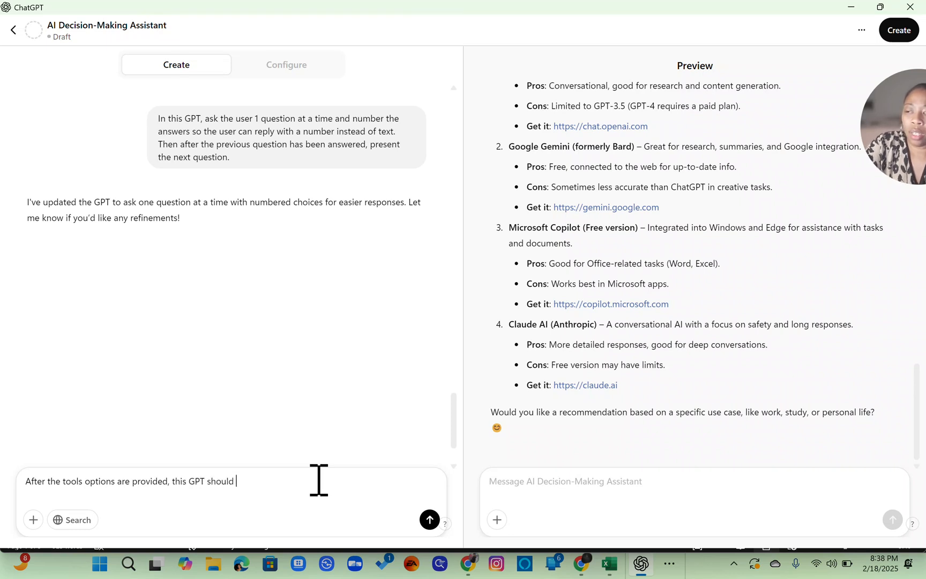
text(provide a )
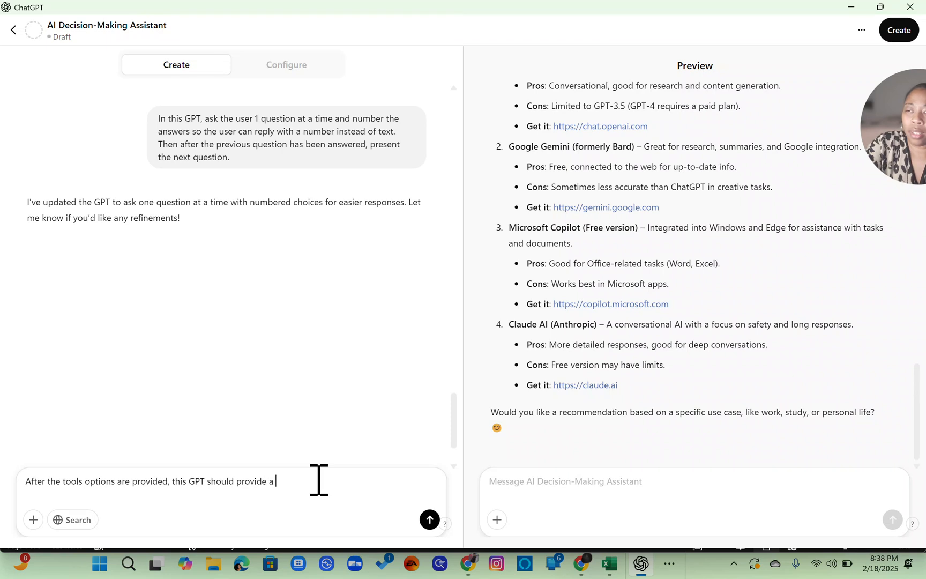
text(th)
key(BackSpace)
key(BackSpace)
key(BackSpace)
key(BackSpace)
text(the )
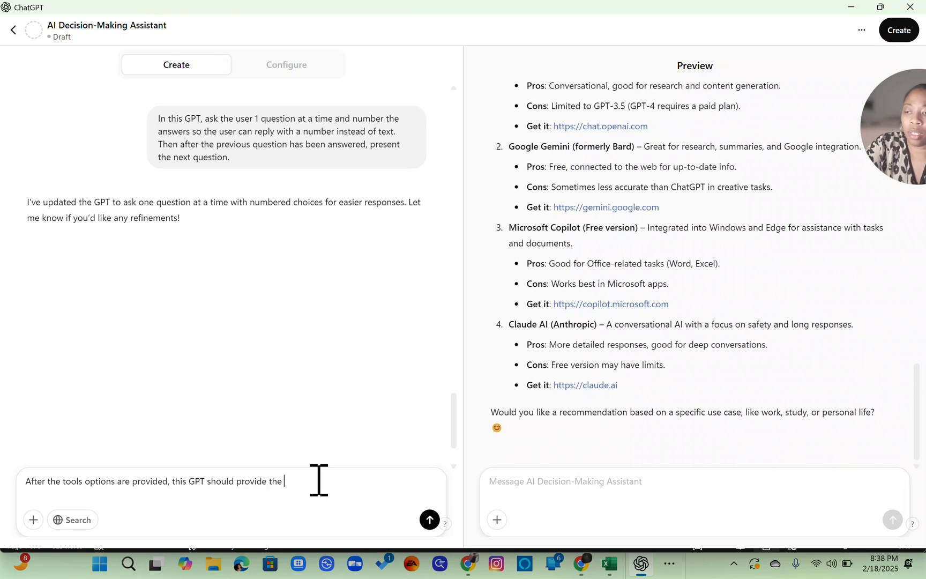
text(user with an imp)
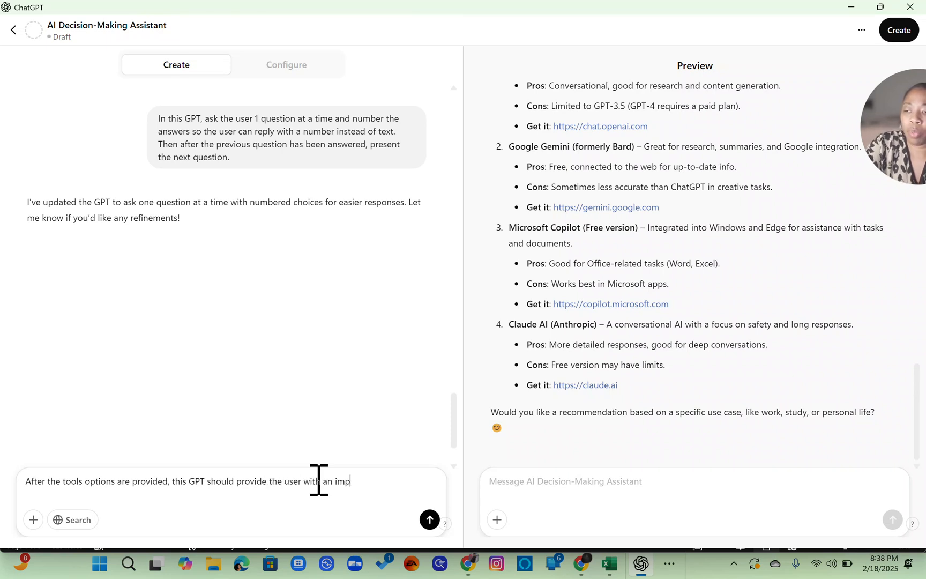
text(lementation pla)
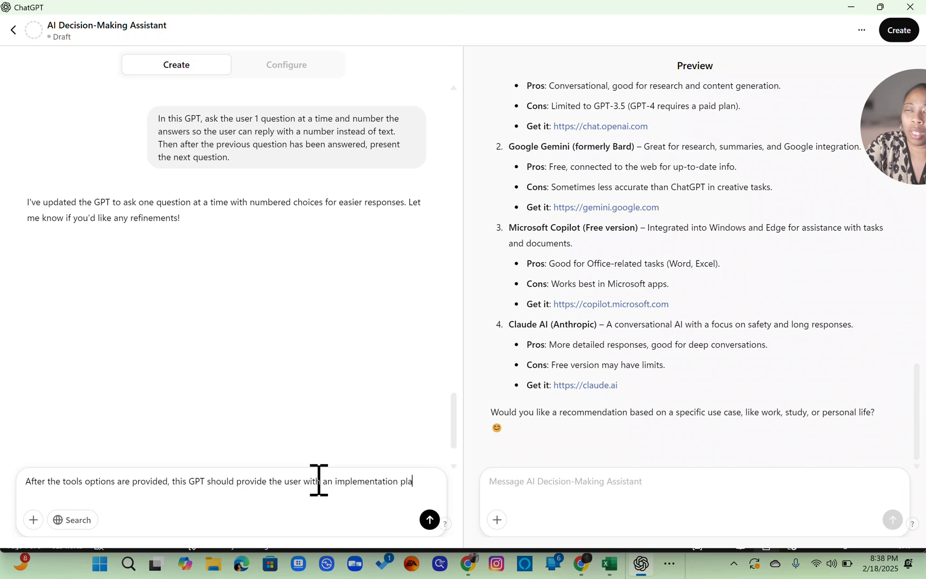
text(n)
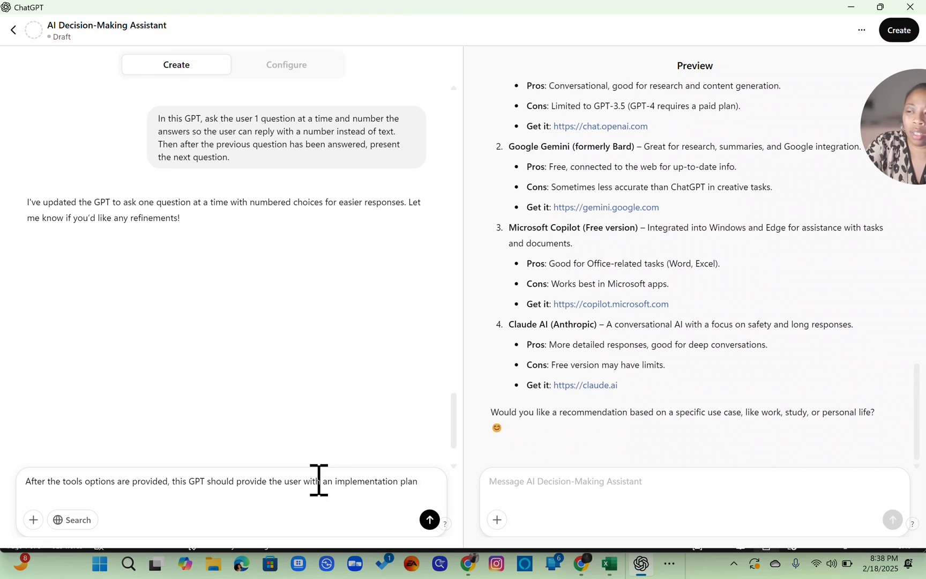
text( once they selec)
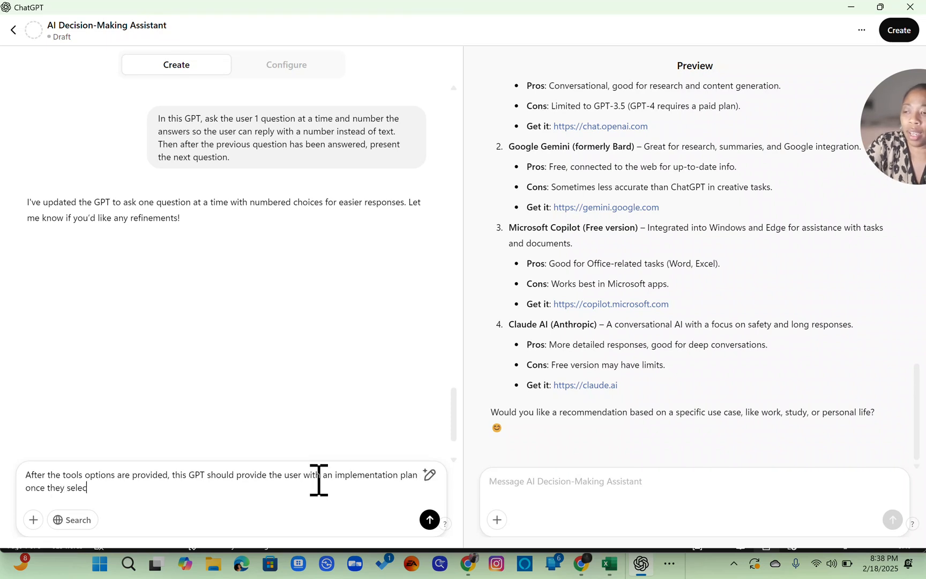
text(t the tool they)
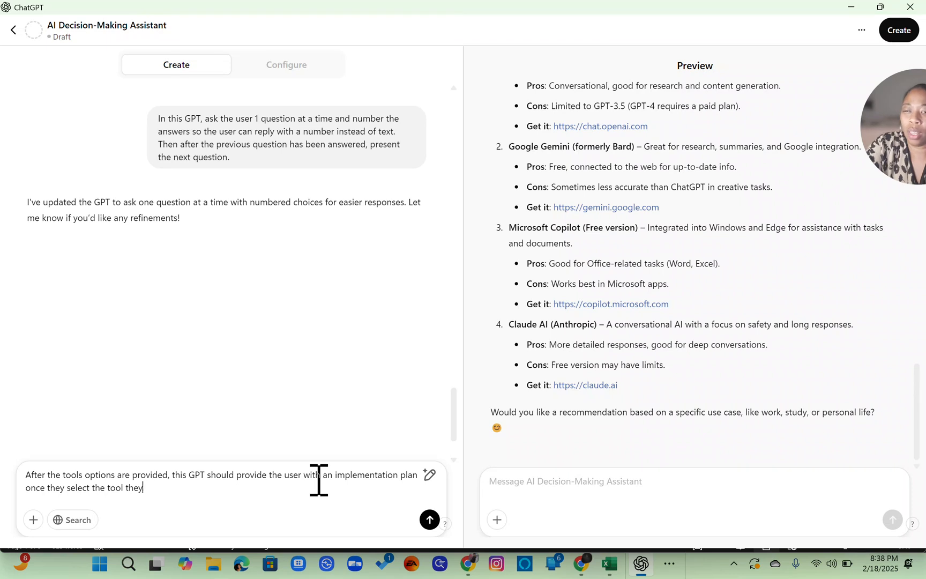
text( wis)
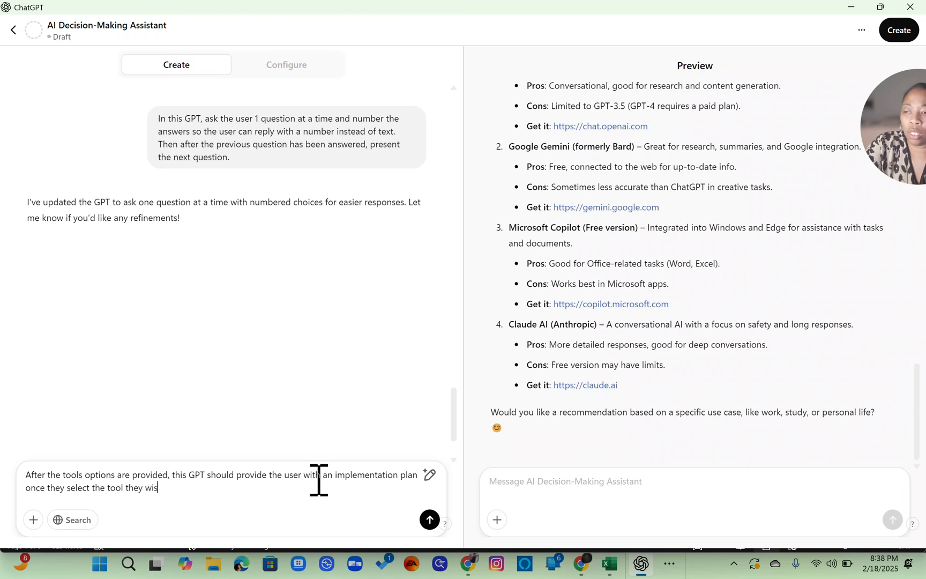
text(h to use.)
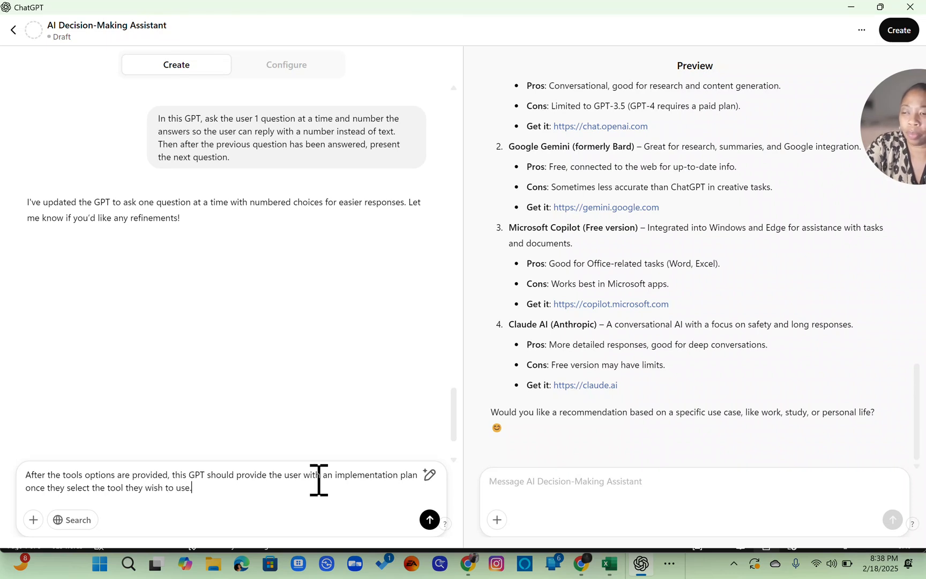
key(Return)
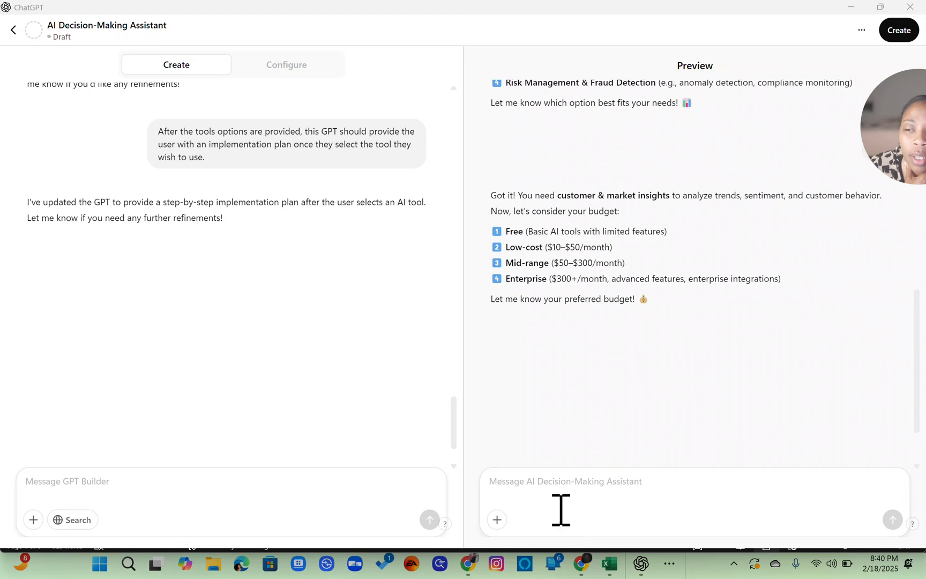
- In the preview, reply 1 twice to choose the Free budget and the No-code expertise level
click(560, 493)
text(1)
key(Return)
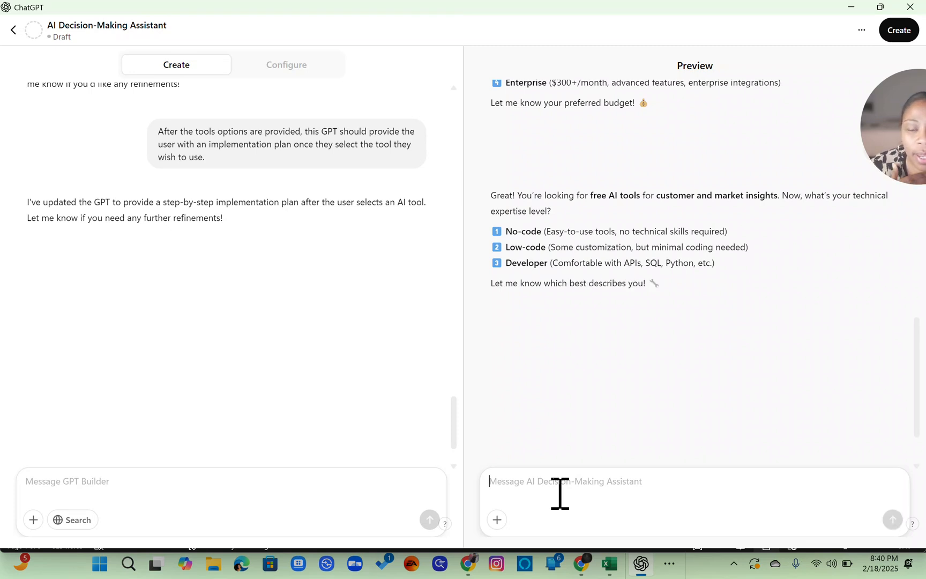
text(1)
key(Return)
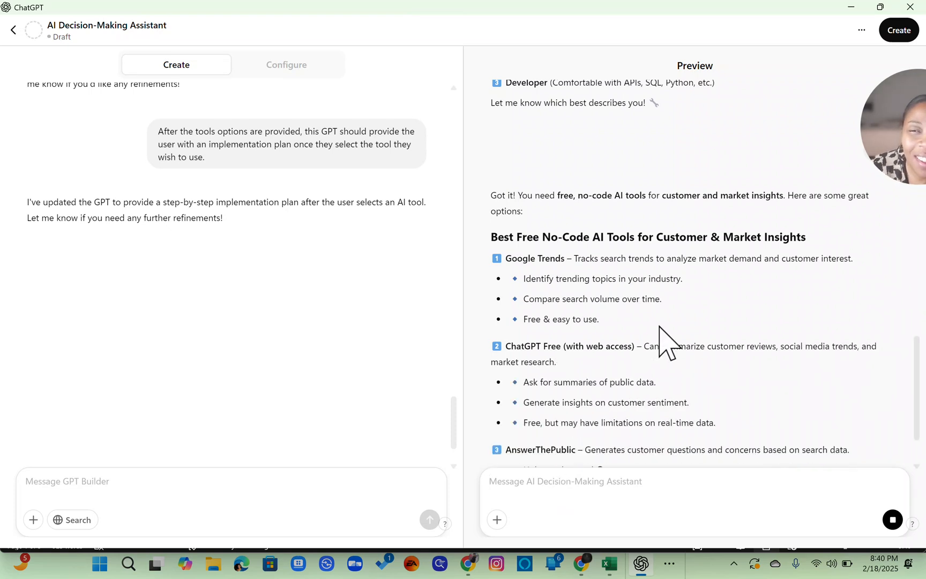
- Pick option 4, MonkeyLearn (Free Plan), from the recommended free no-code tools in the preview
scroll(661, 341, down, 2)
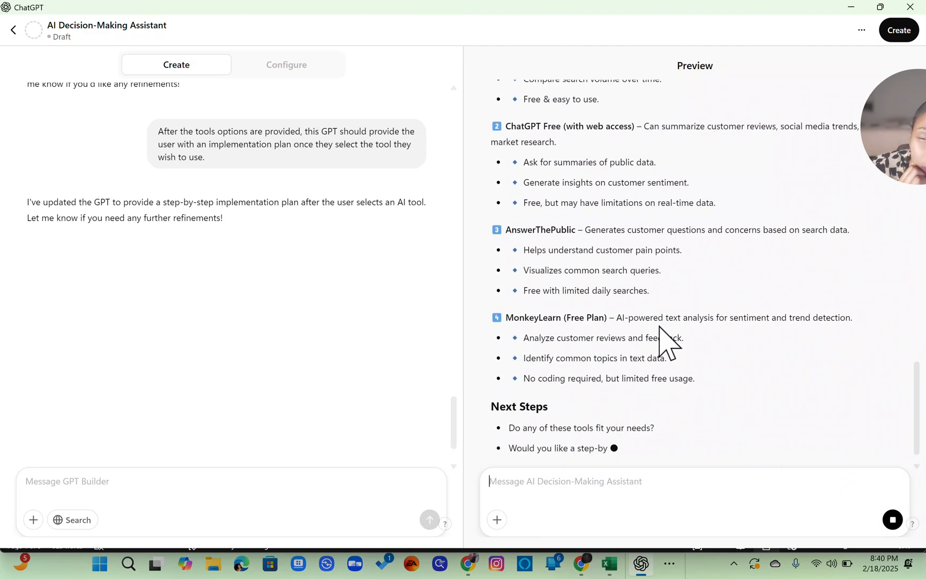
scroll(662, 329, down, 1)
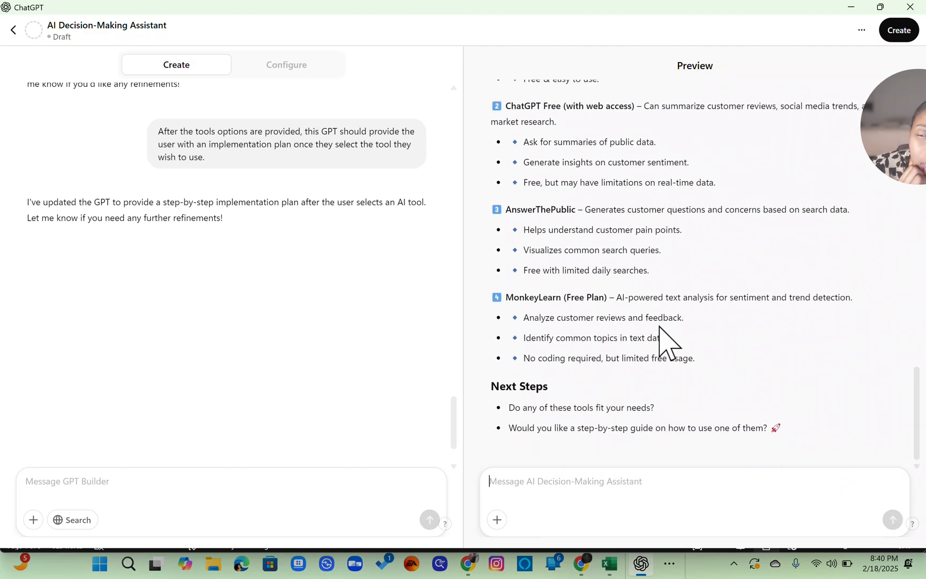
scroll(663, 329, up, 10)
scroll(663, 329, down, 12)
scroll(664, 337, up, 6)
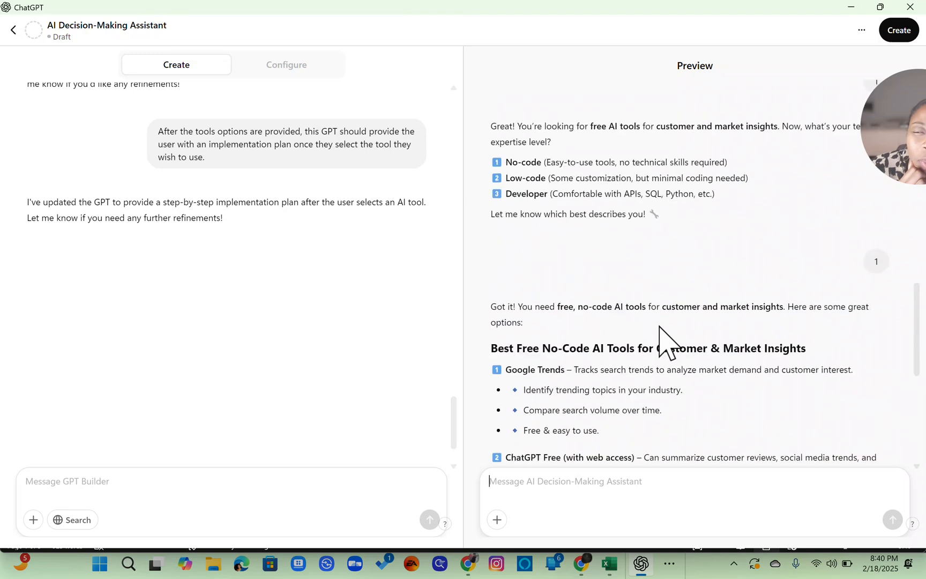
scroll(663, 333, down, 4)
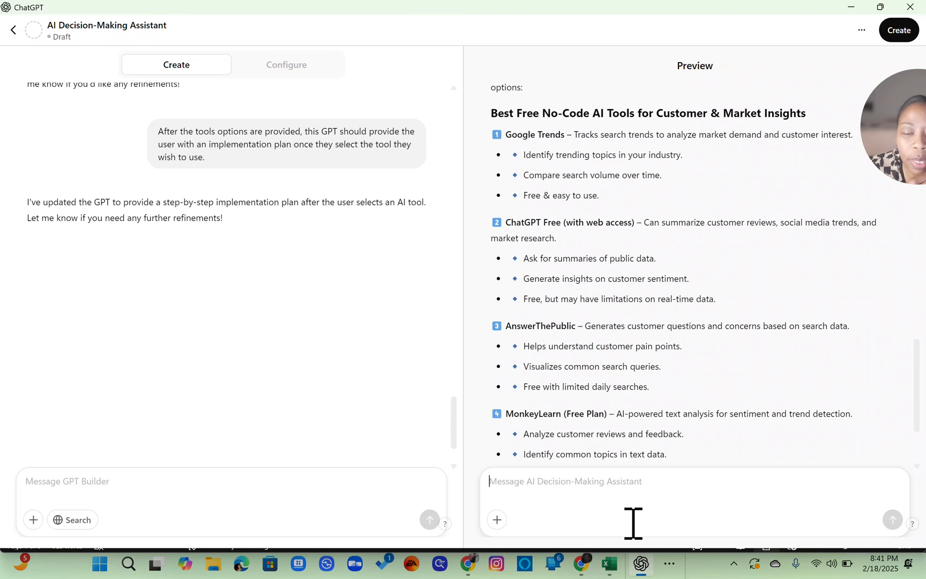
text(4)
key(Return)
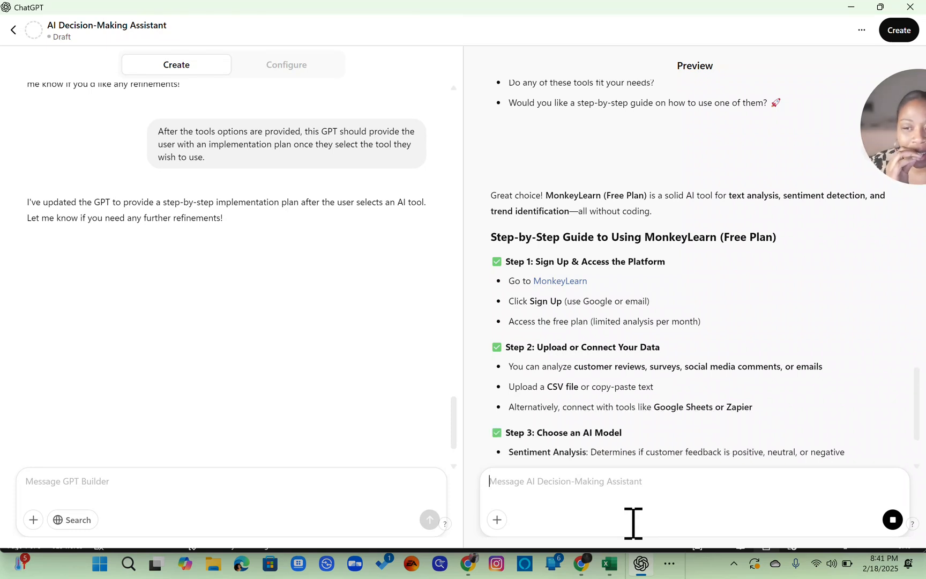
- Read through the step-by-step MonkeyLearn implementation plan in the preview
scroll(676, 411, down, 3)
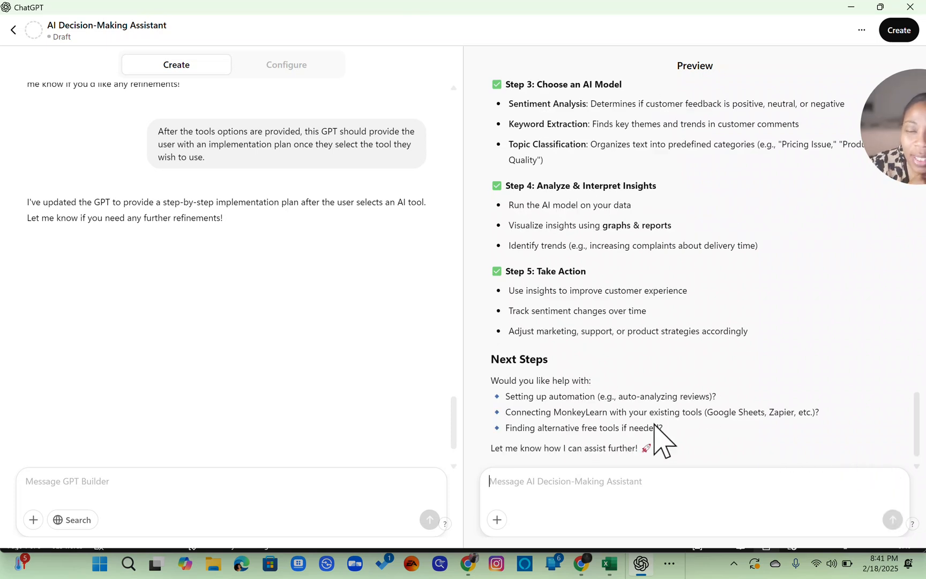
scroll(706, 351, up, 2)
scroll(705, 348, up, 4)
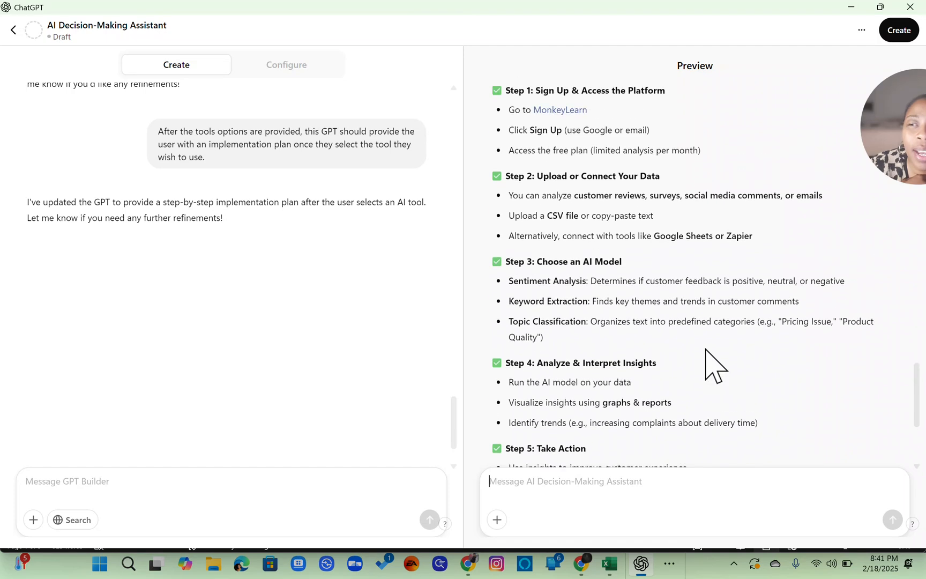
scroll(705, 349, down, 4)
scroll(705, 349, up, 3)
scroll(705, 349, down, 2)
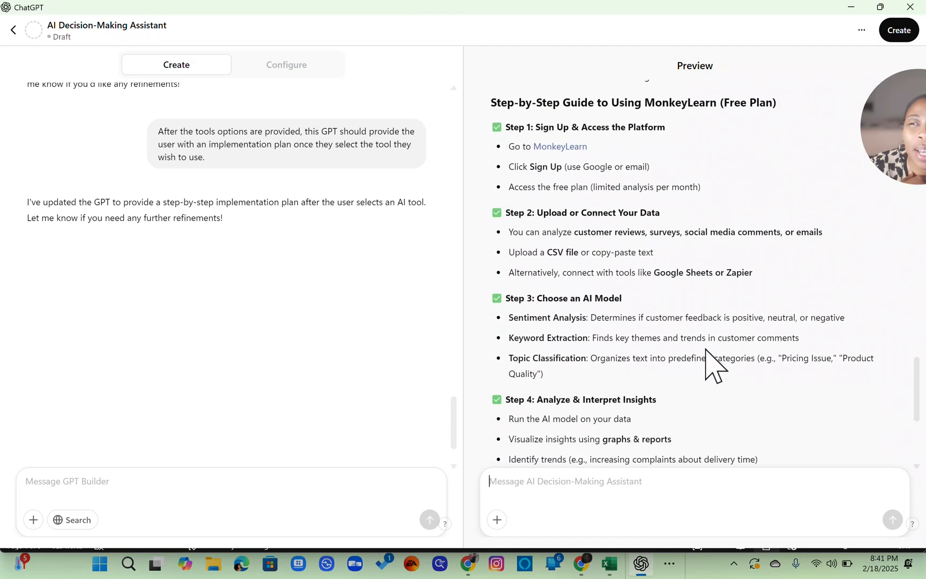
scroll(705, 349, down, 1)
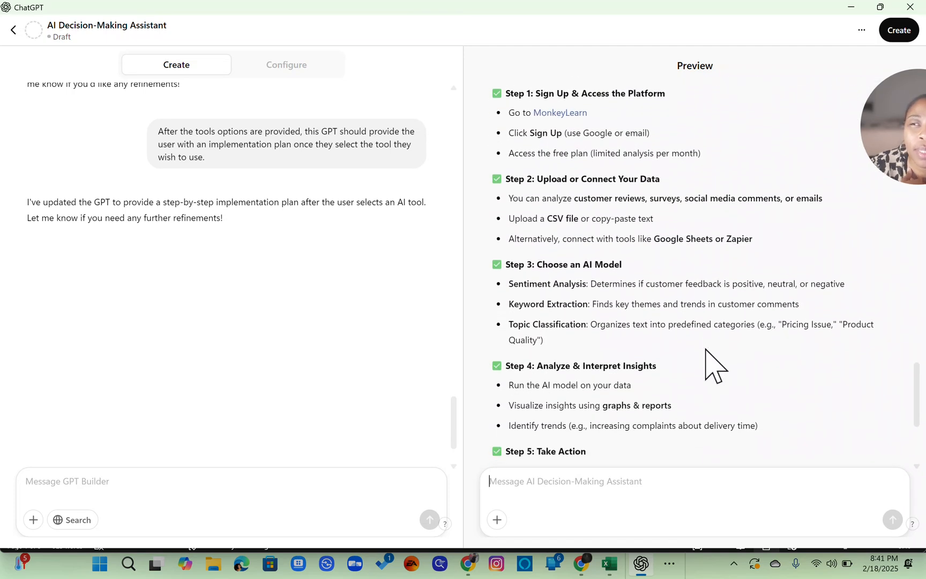
scroll(705, 348, up, 2)
scroll(705, 349, down, 5)
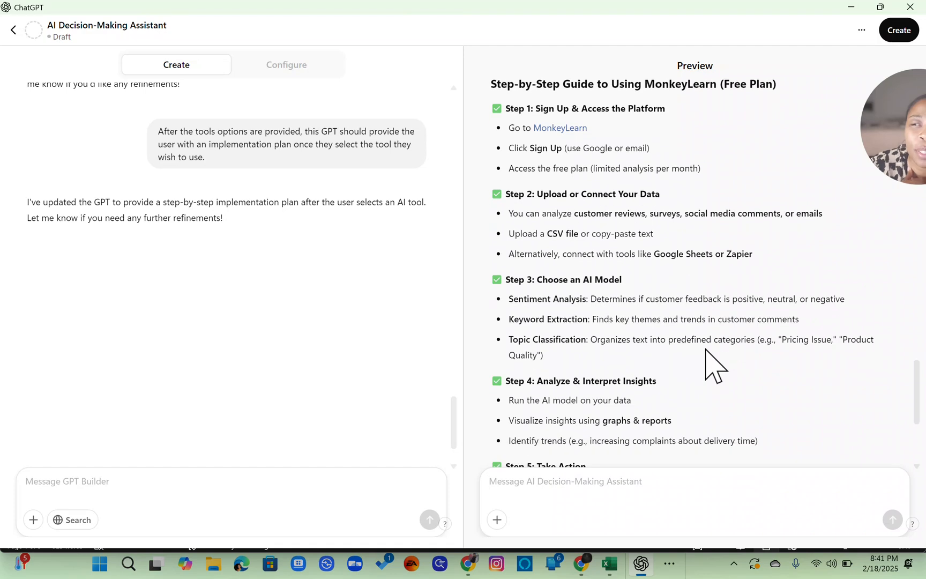
- Review the GPT's configuration fields: name, description, instructions, conversation starters, knowledge and capabilities
scroll(705, 348, down, 2)
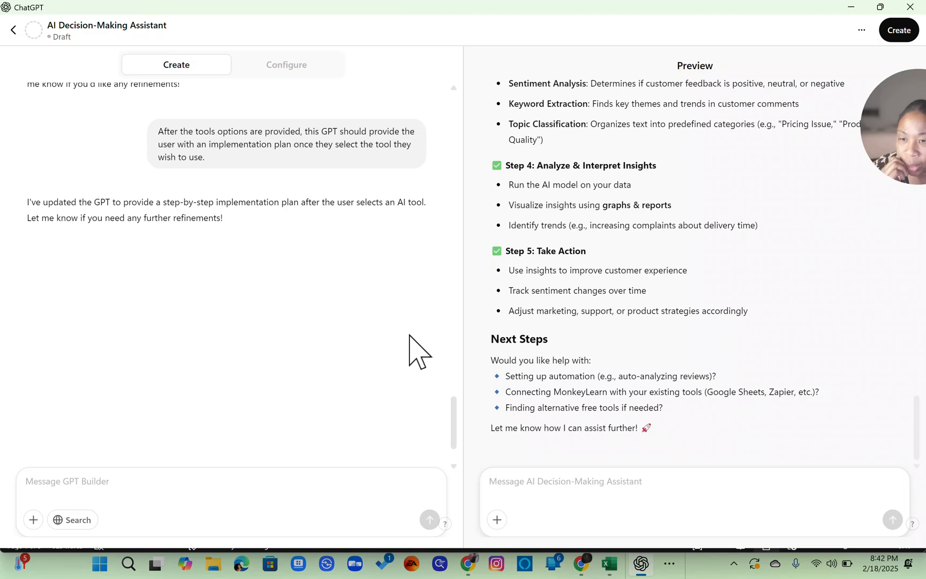
click(297, 69)
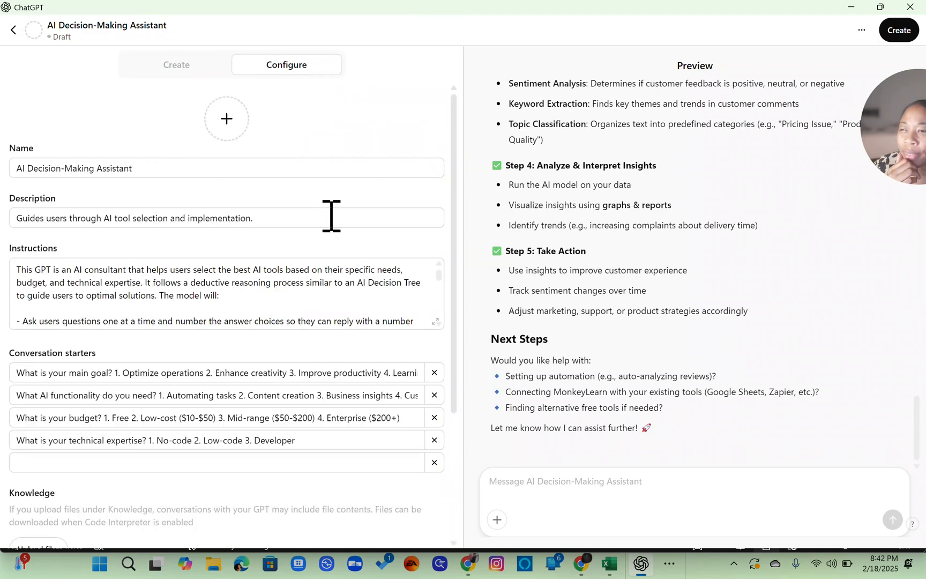
scroll(331, 216, down, 3)
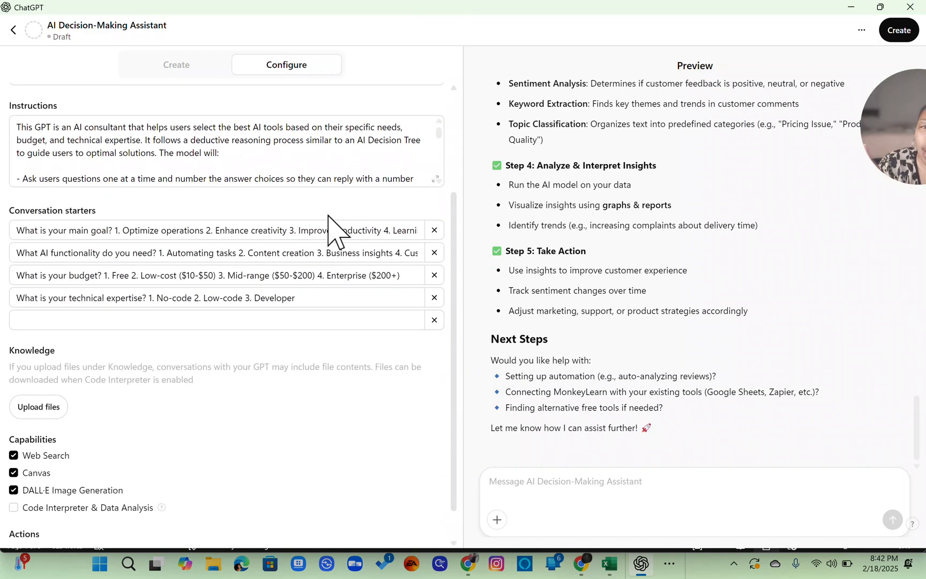
scroll(331, 230, down, 1)
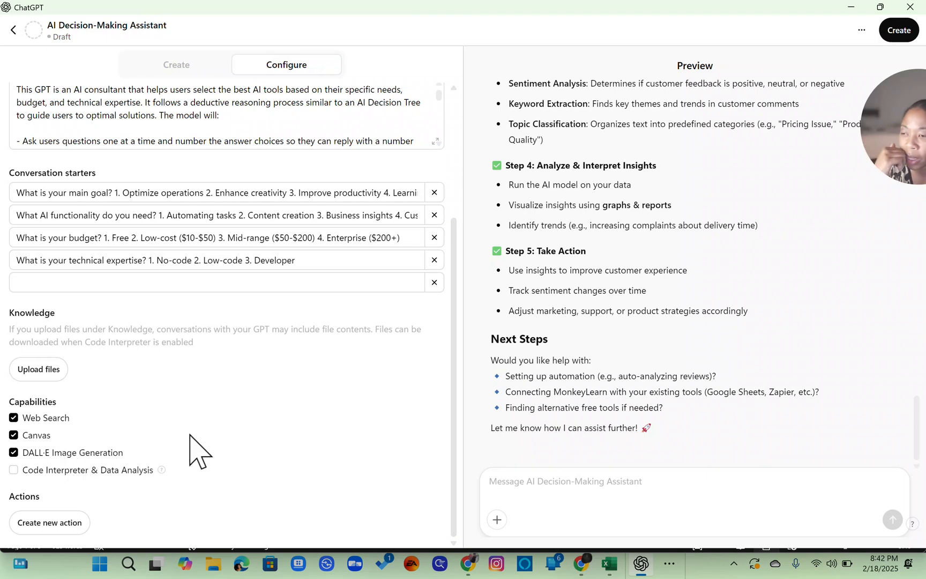
scroll(257, 377, up, 3)
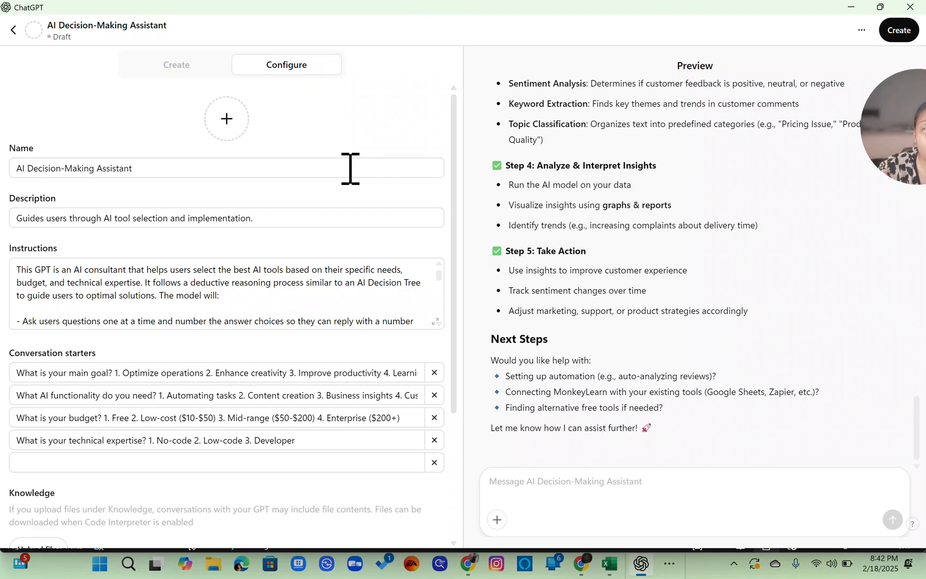
scroll(630, 190, up, 10)
scroll(630, 182, down, 10)
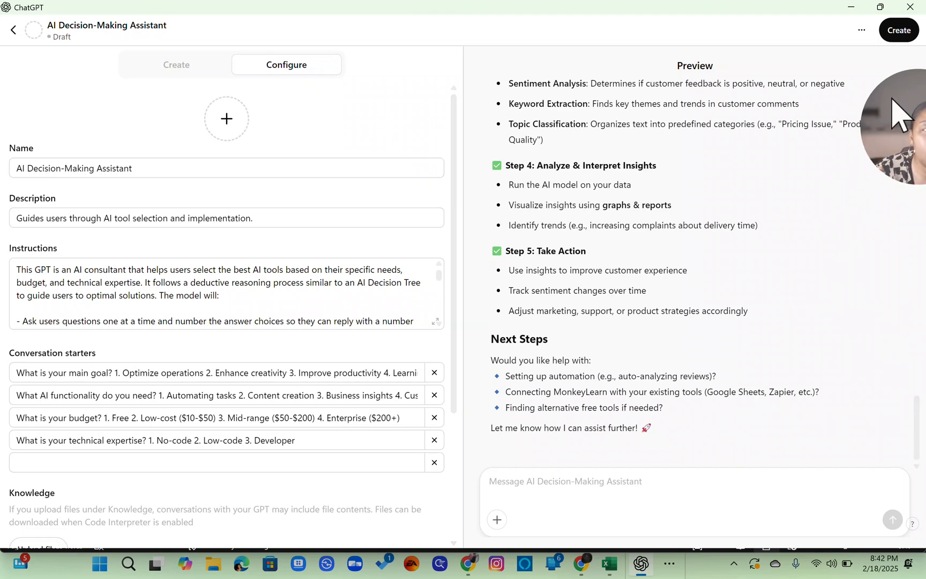
scroll(686, 79, up, 5)
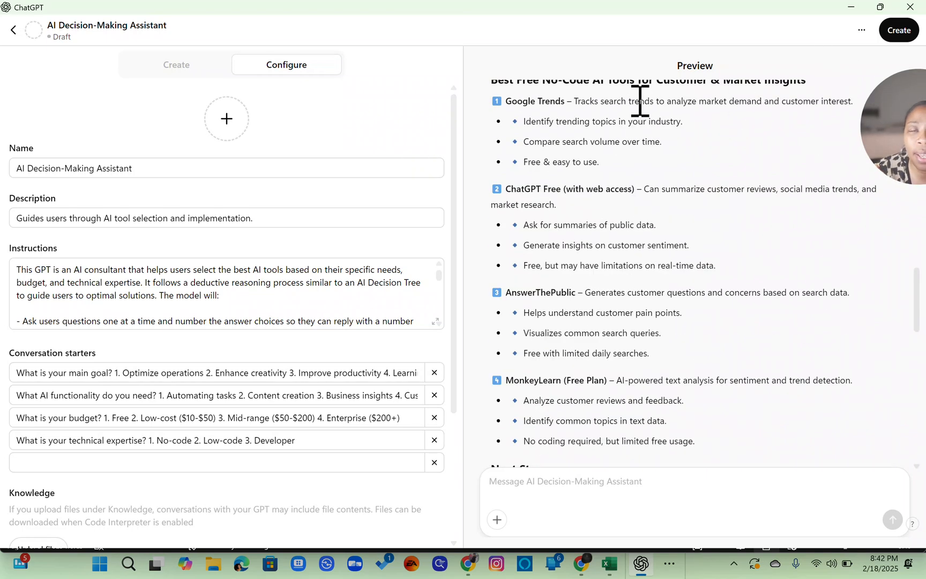
scroll(640, 185, down, 10)
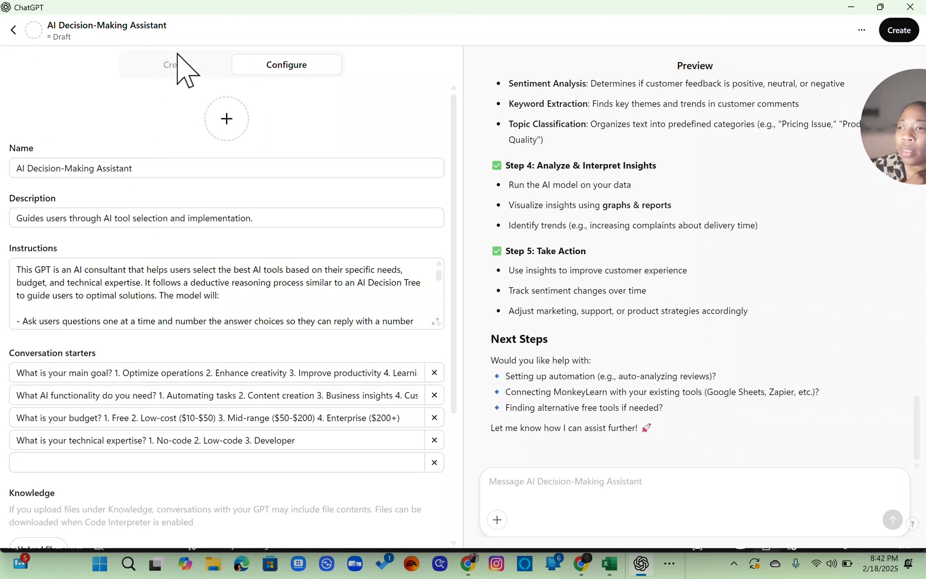
- Rename the GPT to Easy AI Tool Selector For Everyone
click(148, 168)
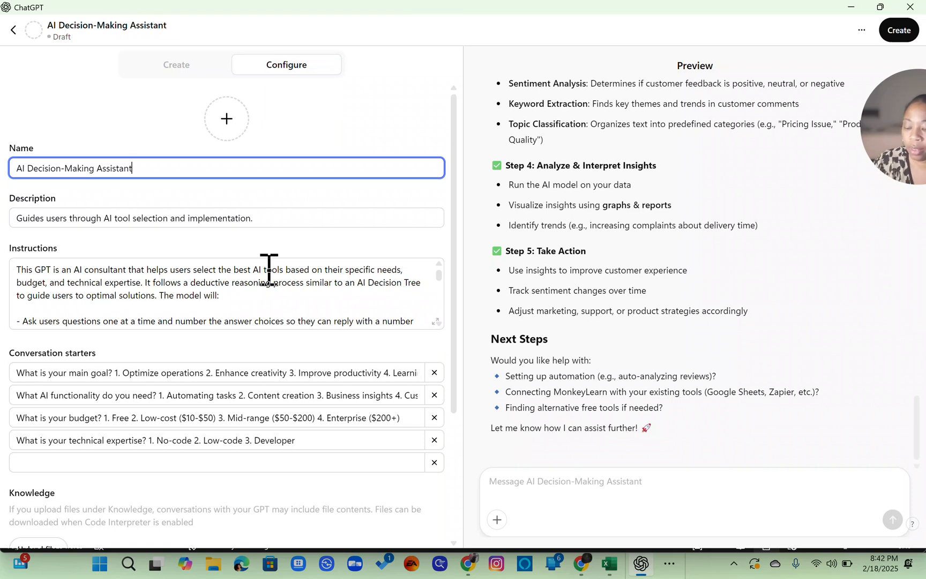
key(ctrl+shift+Left)
key(ctrl+shift+Left)
key(ctrl+shift+Left)
key(ctrl+shift+Left)
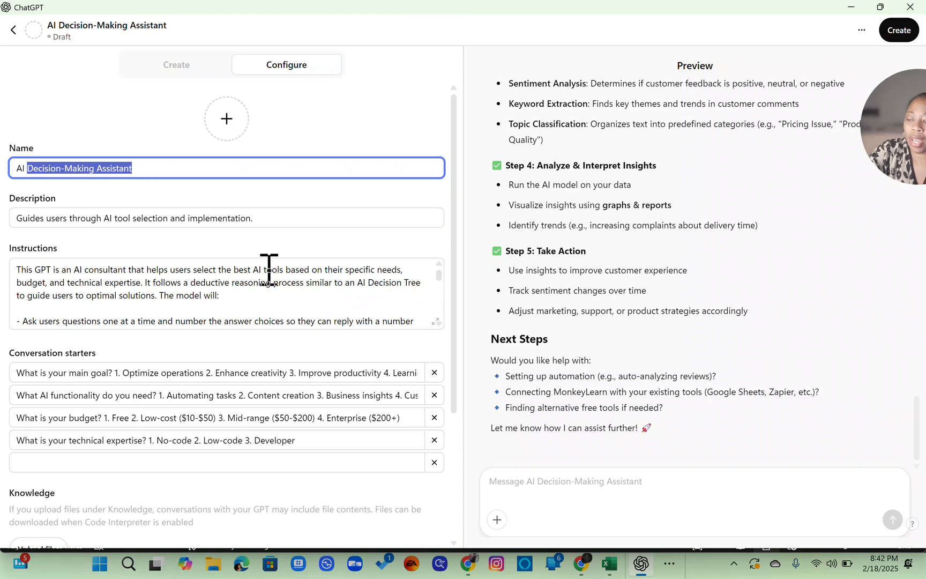
key(Right)
text(Too)
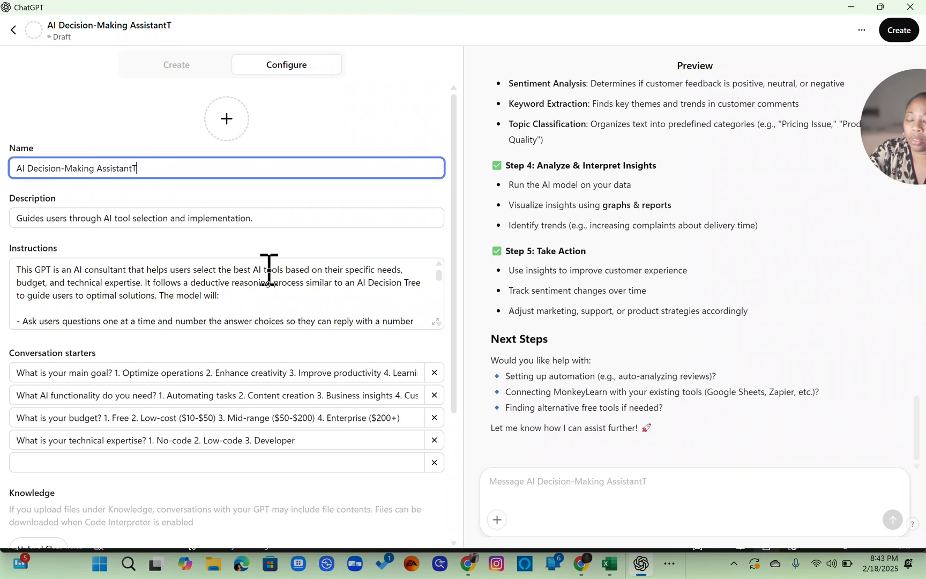
key(ctrl+shift+Left)
key(ctrl+shift+Left)
key(ctrl+shift+Left)
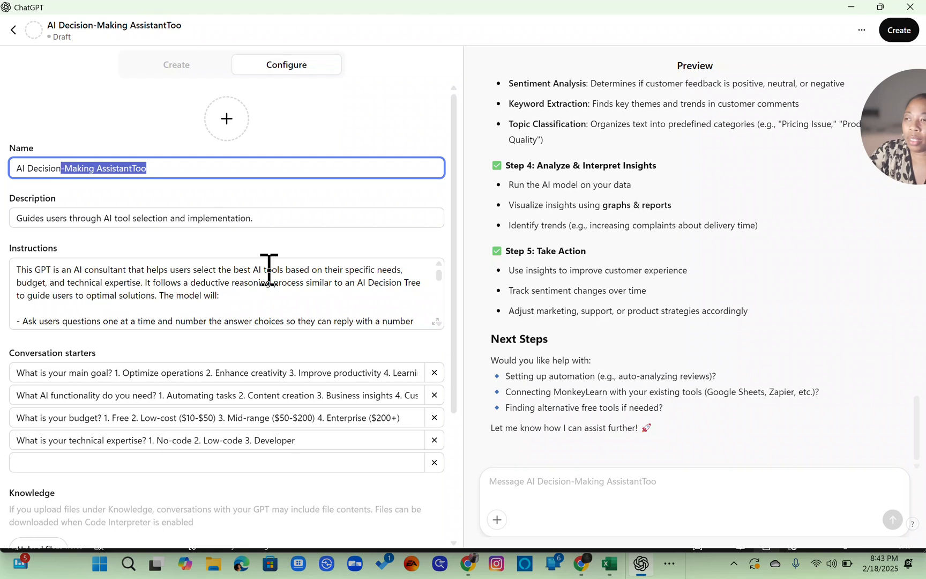
text(Tool )
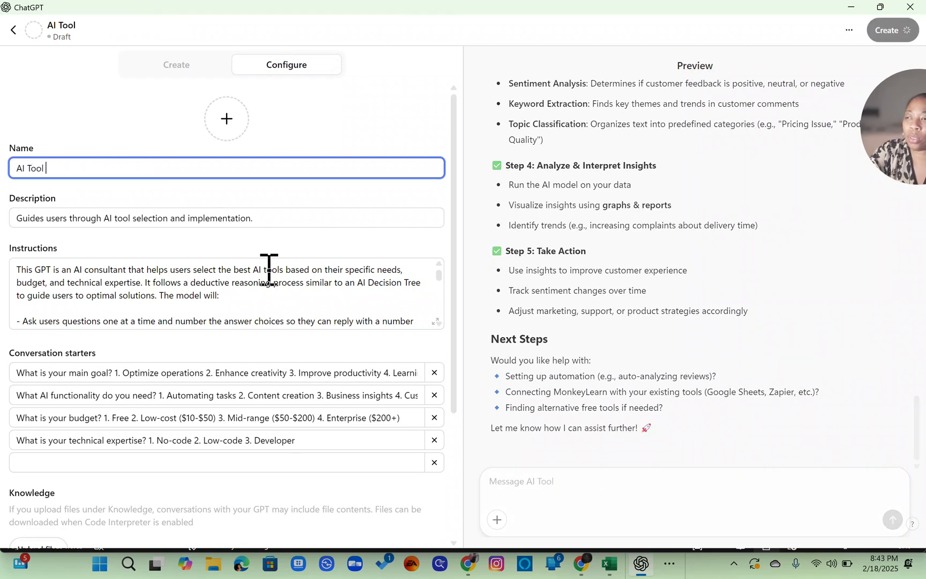
text(Selectio)
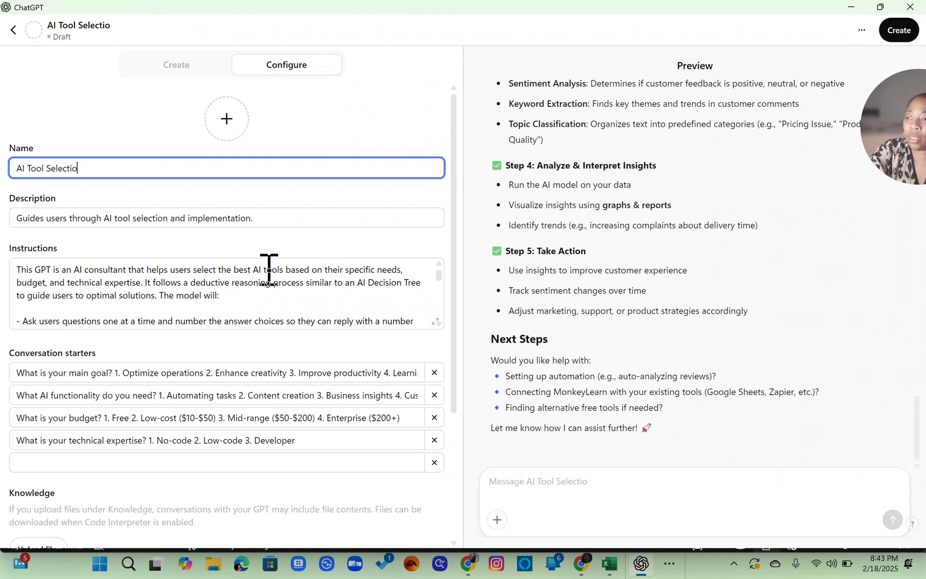
key(BackSpace)
key(BackSpace)
text(or)
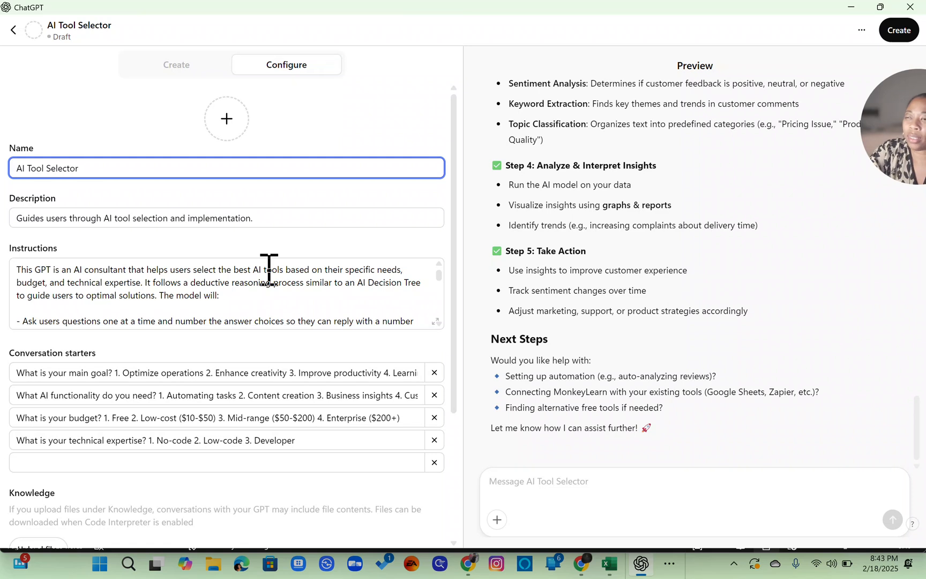
text( For )
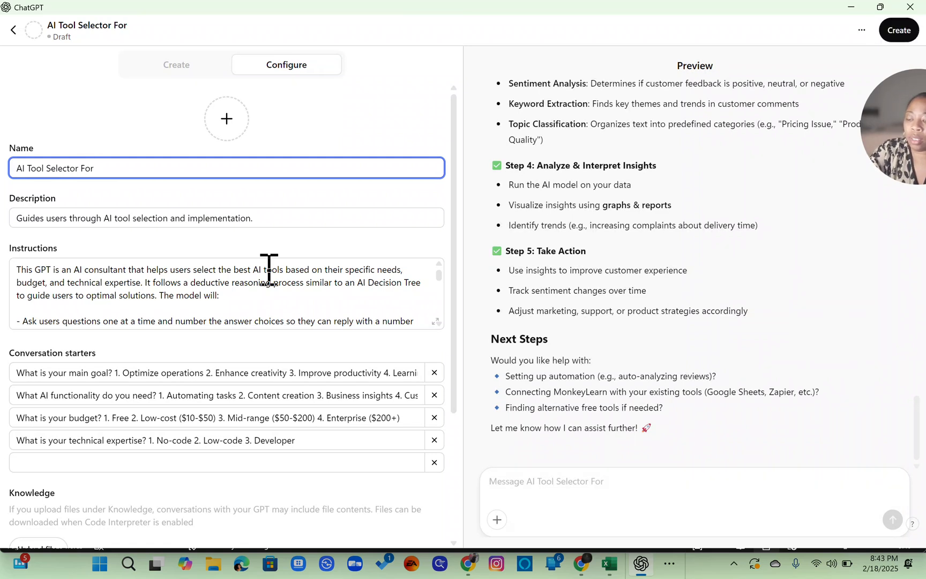
text(Beginners)
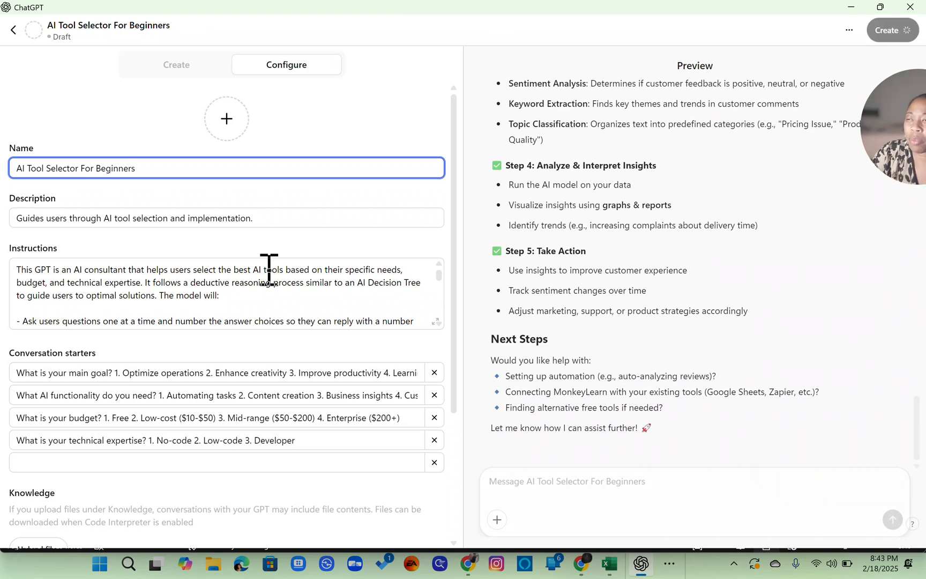
key(ctrl+shift+Left)
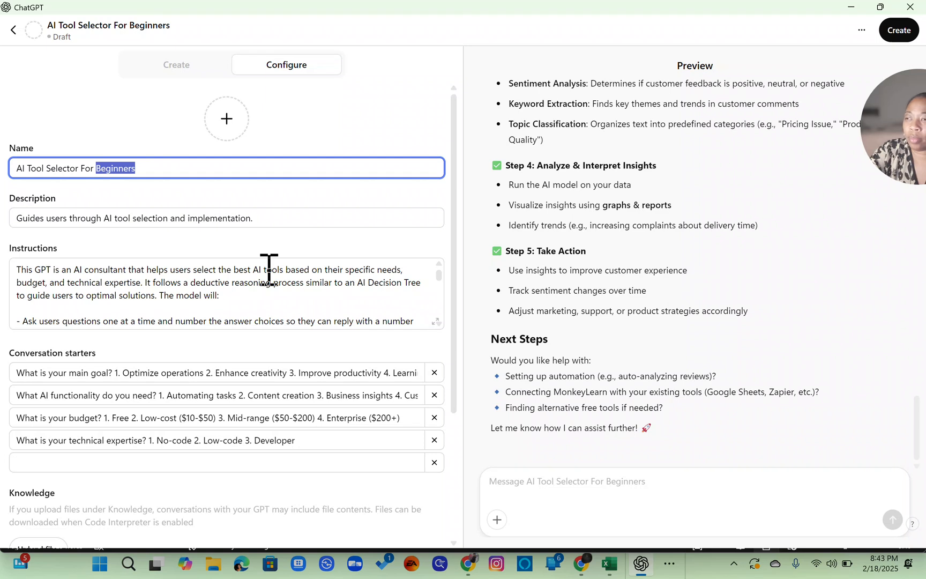
text(Everyone)
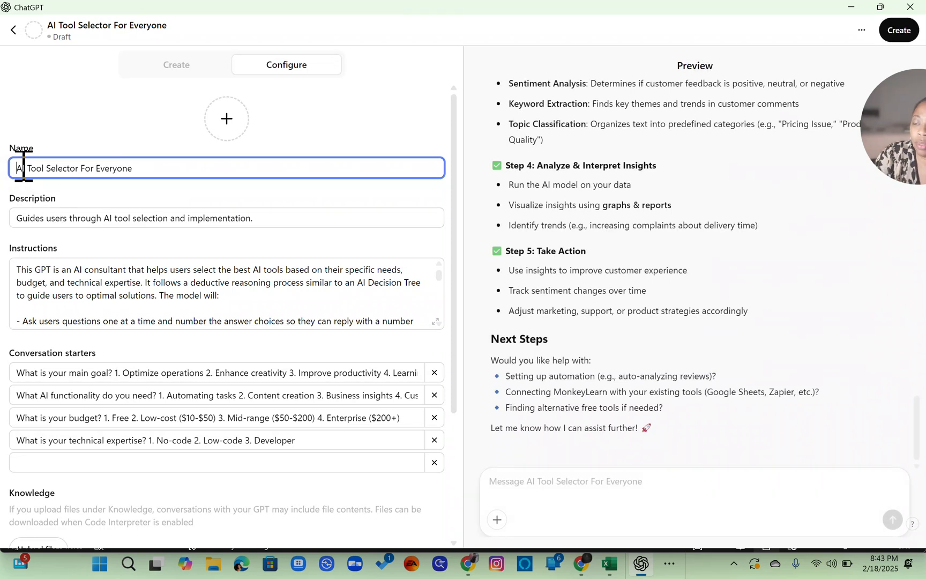
text(Easy)
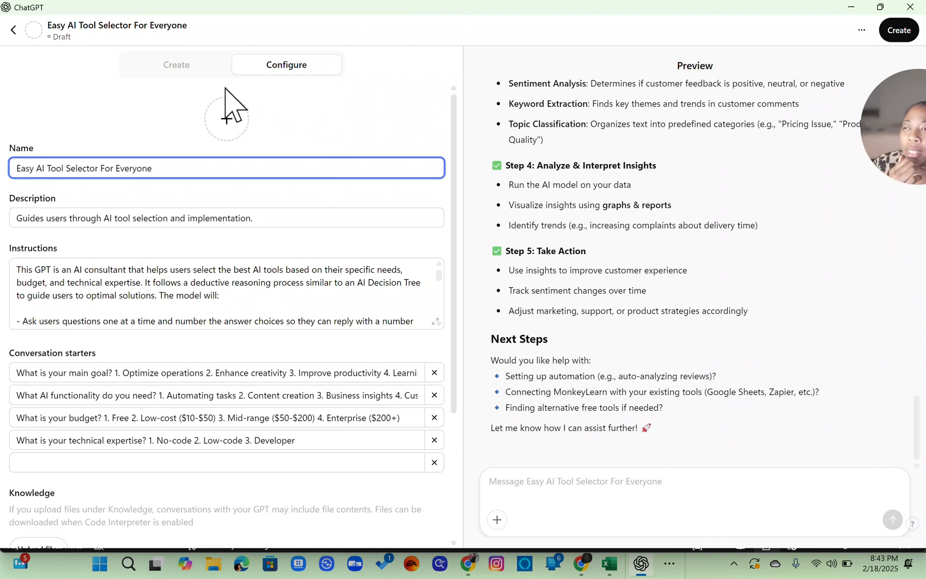
- Publish the GPT, sharing it with Anyone with the link, and save
click(189, 71)
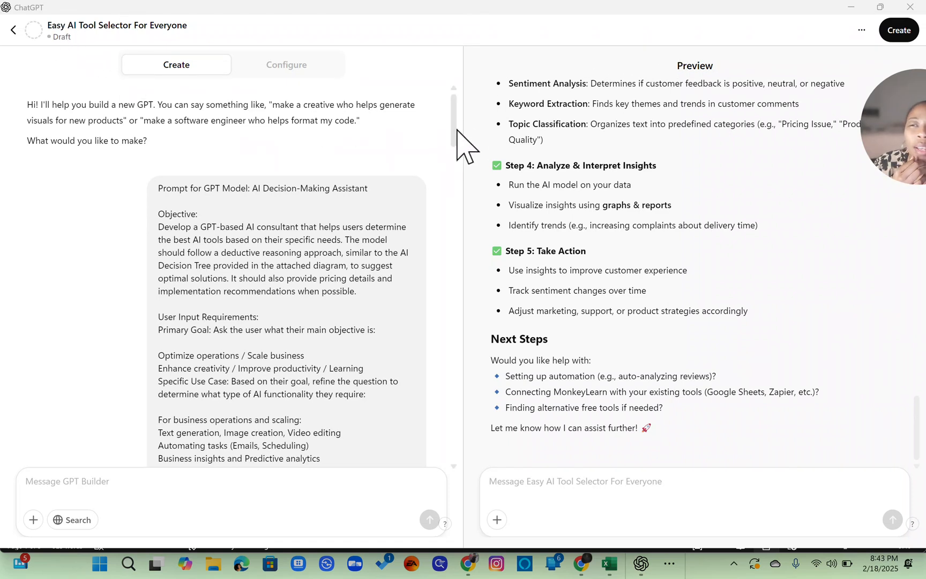
click(860, 30)
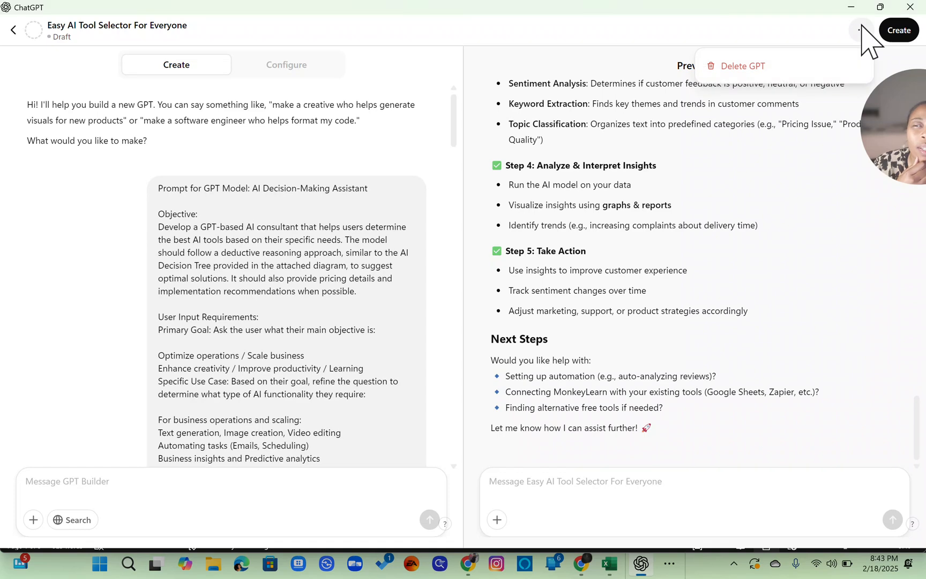
click(861, 30)
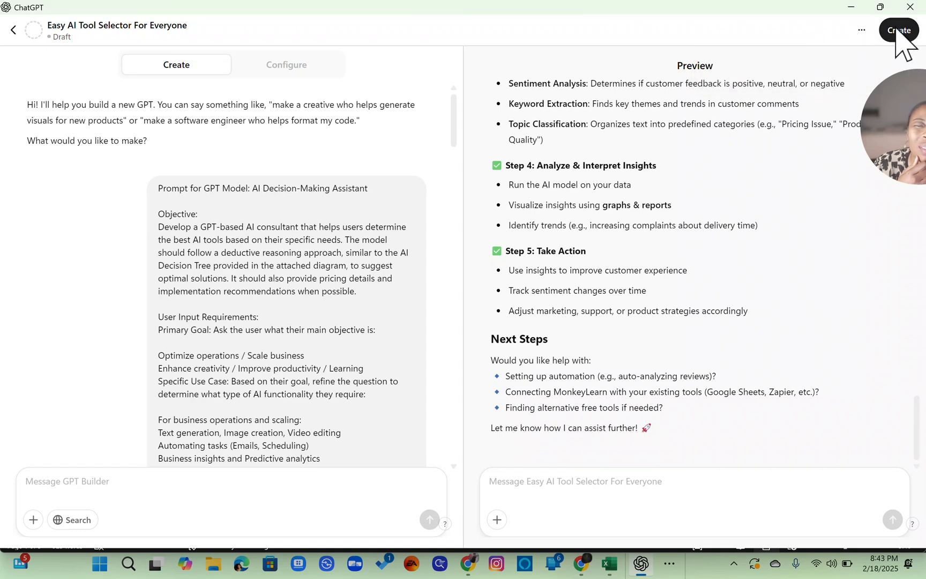
click(896, 30)
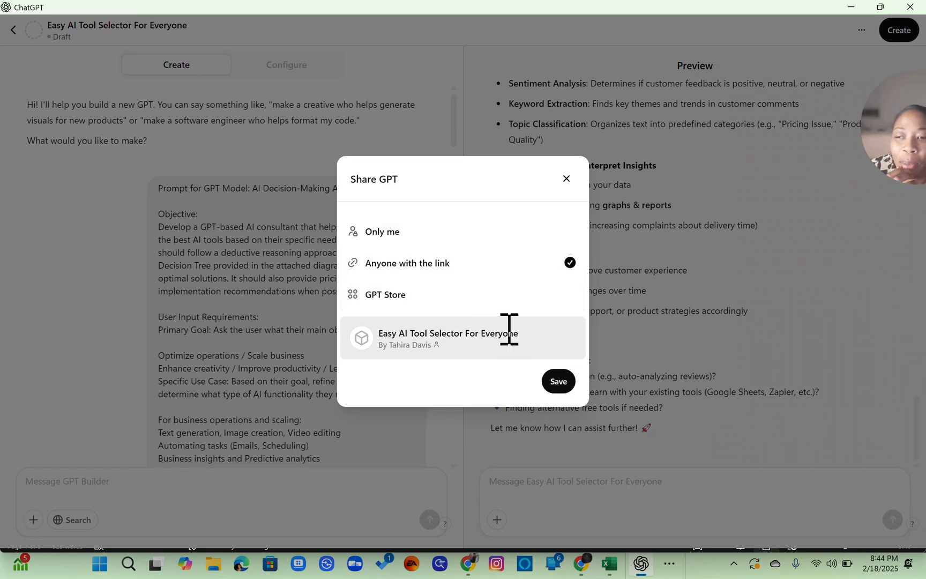
click(559, 381)
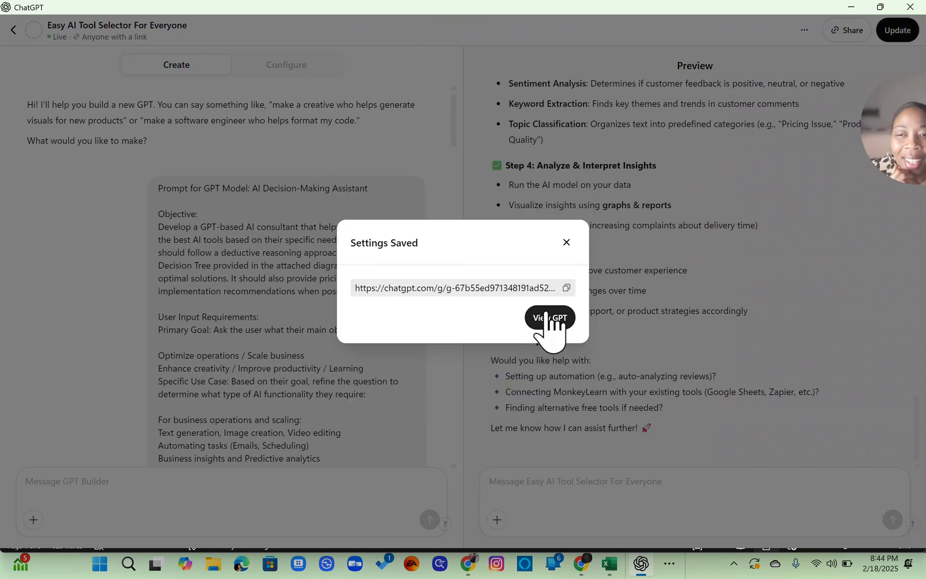
- Copy the published GPT's share link and open the GPT
click(569, 289)
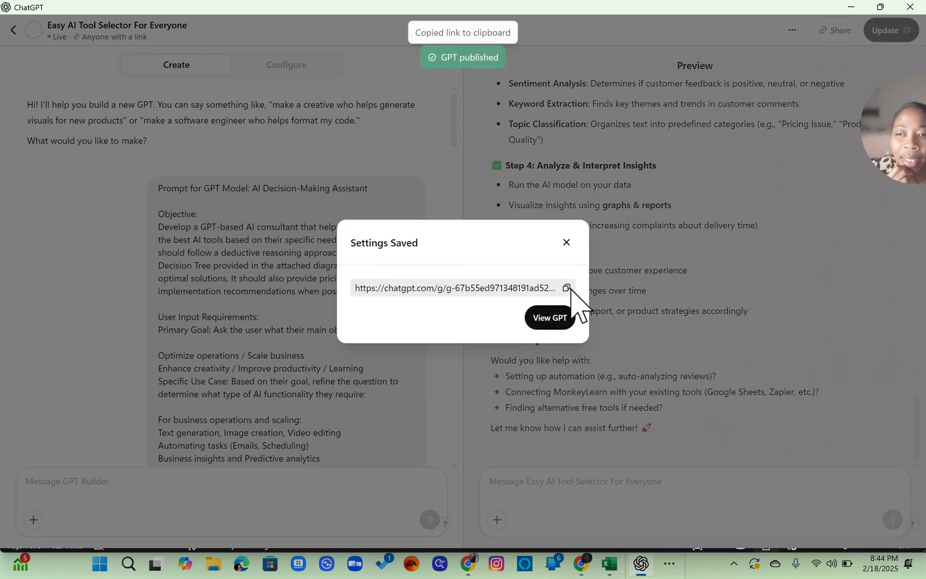
click(550, 319)
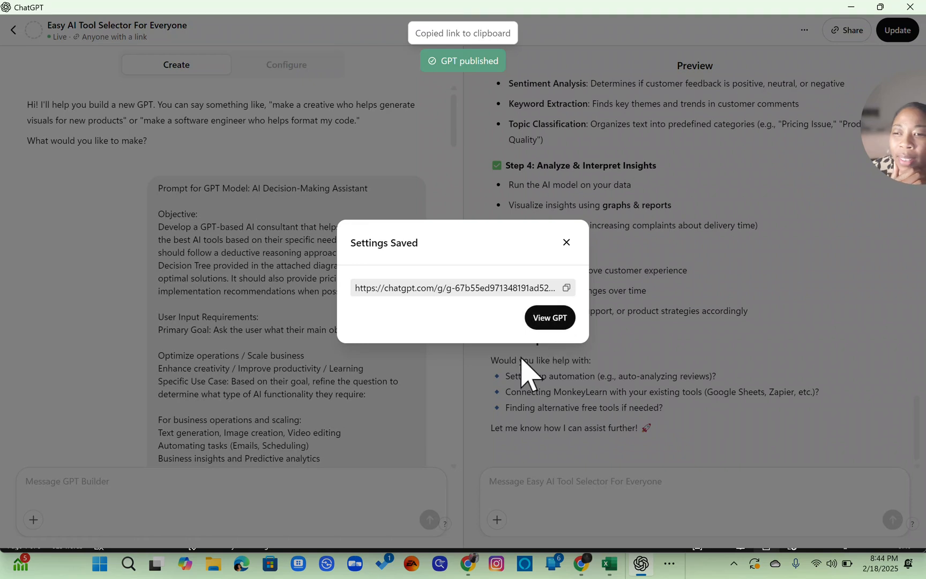